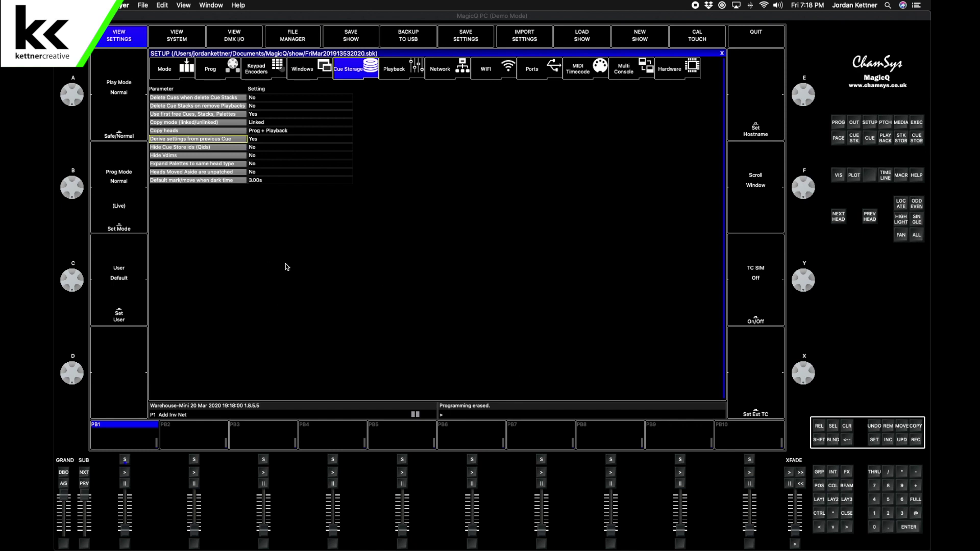
Create a new show, erasing the current one from memory, with the programming mode Normal (live)
click(248, 265)
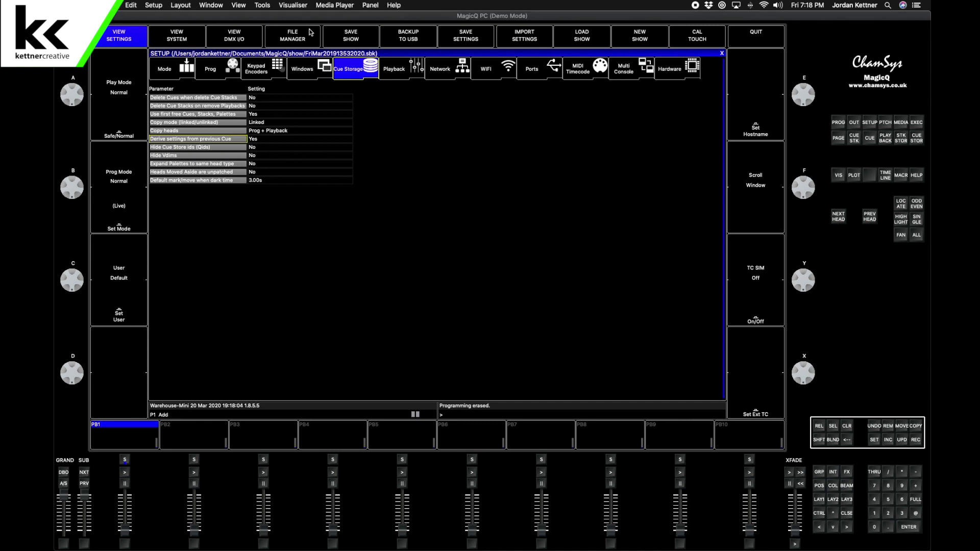
click(116, 5)
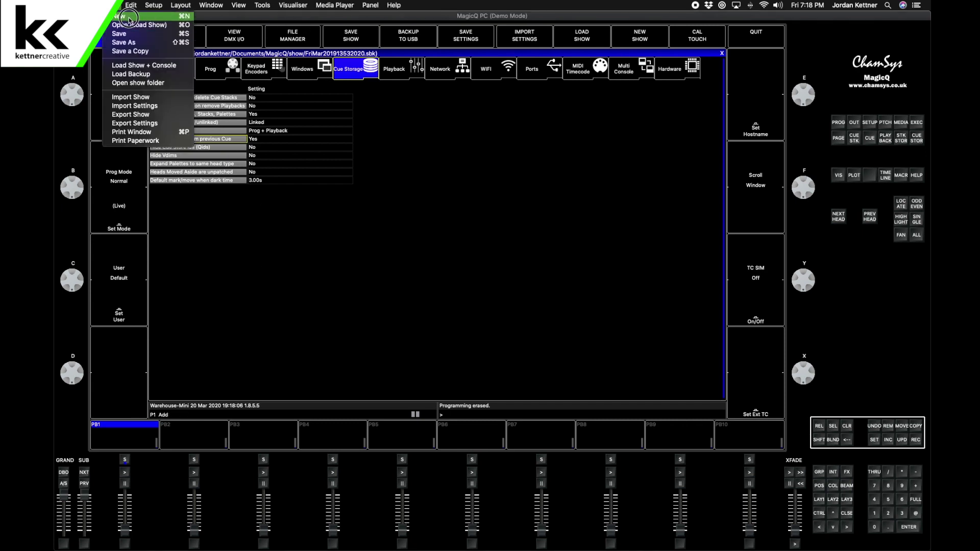
click(125, 16)
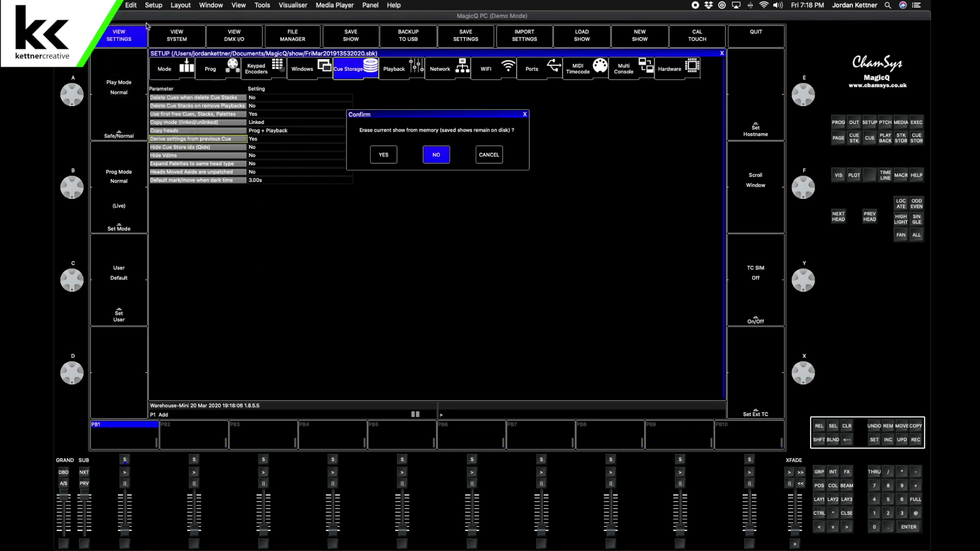
click(384, 155)
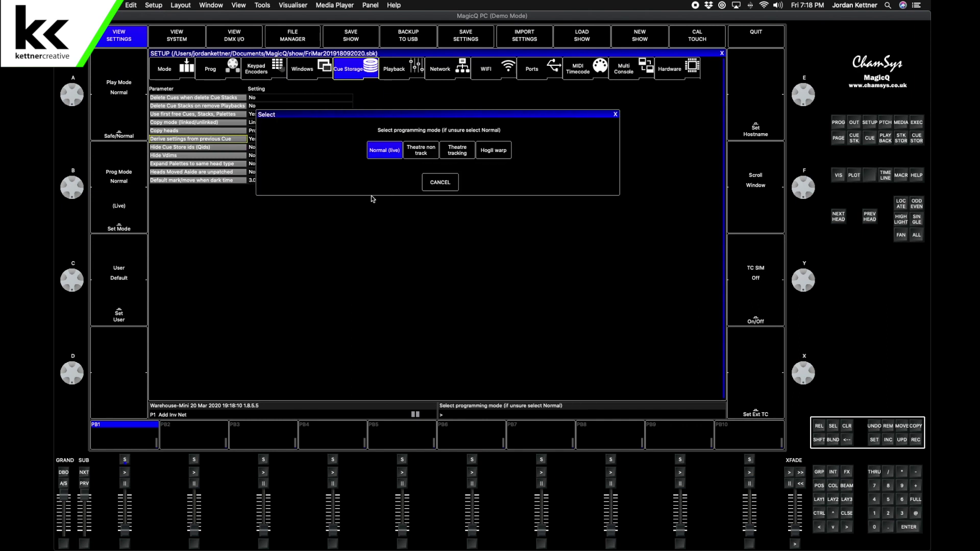
click(393, 153)
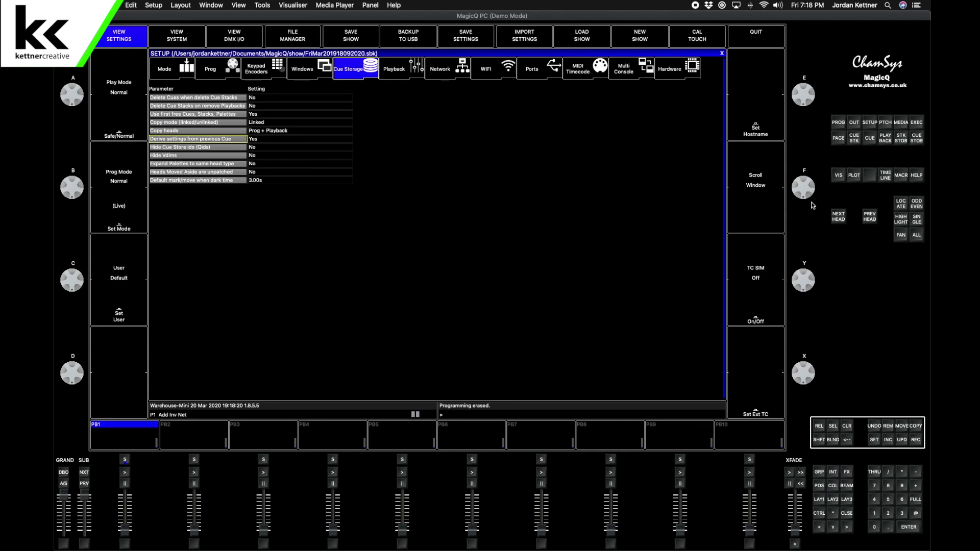
Open the Patch window and look through its channels, DMX and visualiser views, ending on the heads view
click(885, 128)
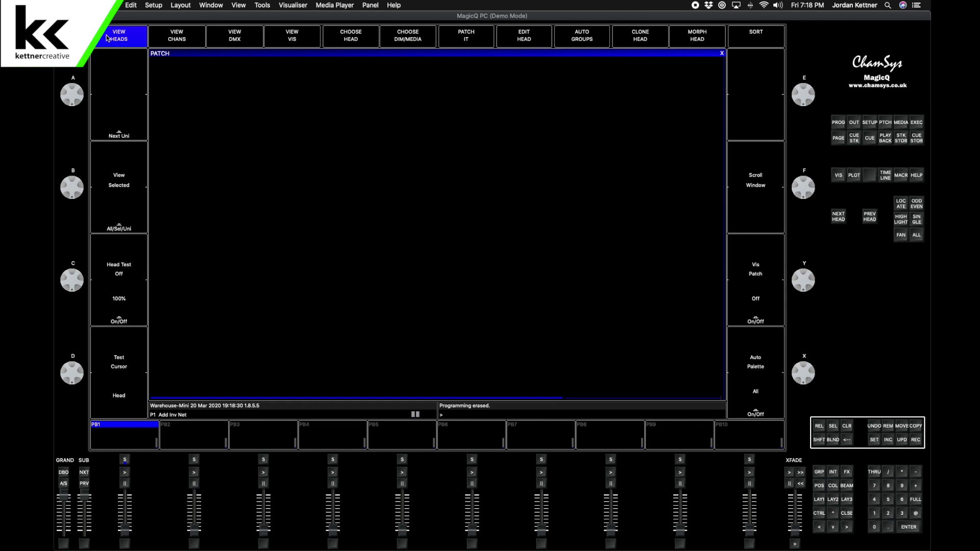
click(179, 38)
click(236, 39)
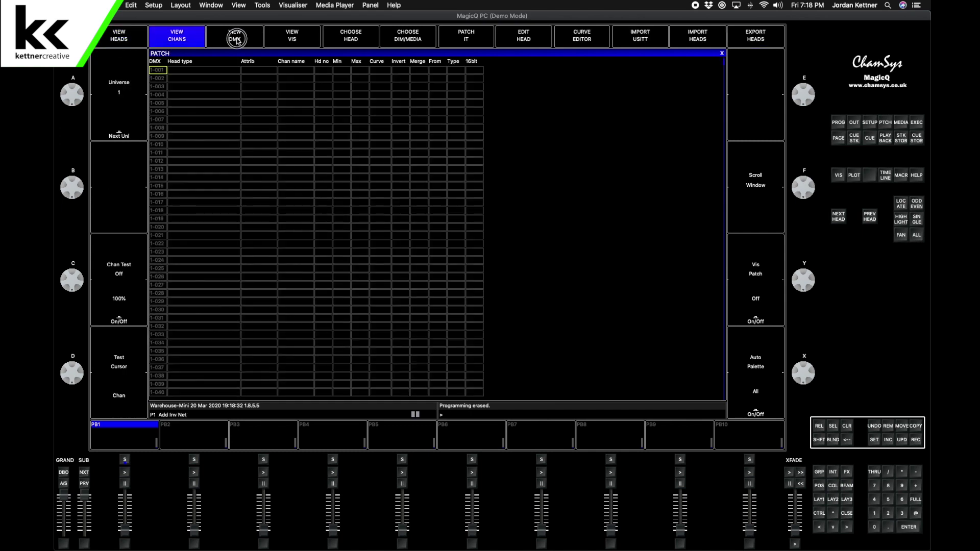
click(303, 42)
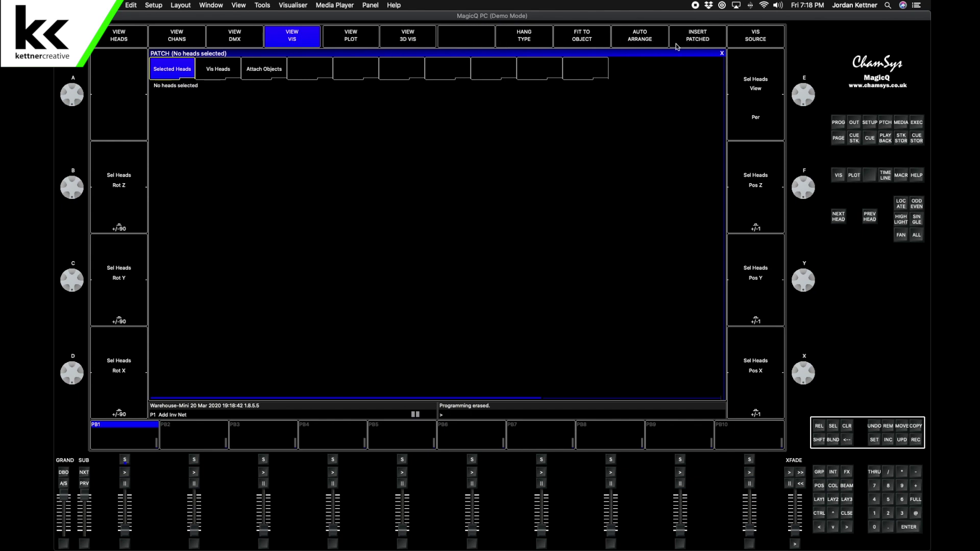
click(119, 36)
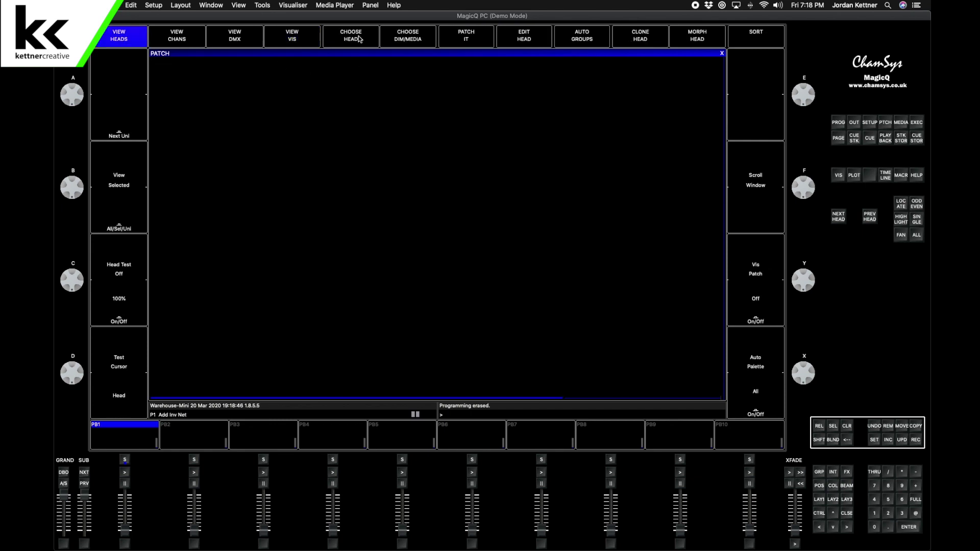
Choose the Astera AX5TriplePar head in RGBDim (5) mode for patching
click(352, 40)
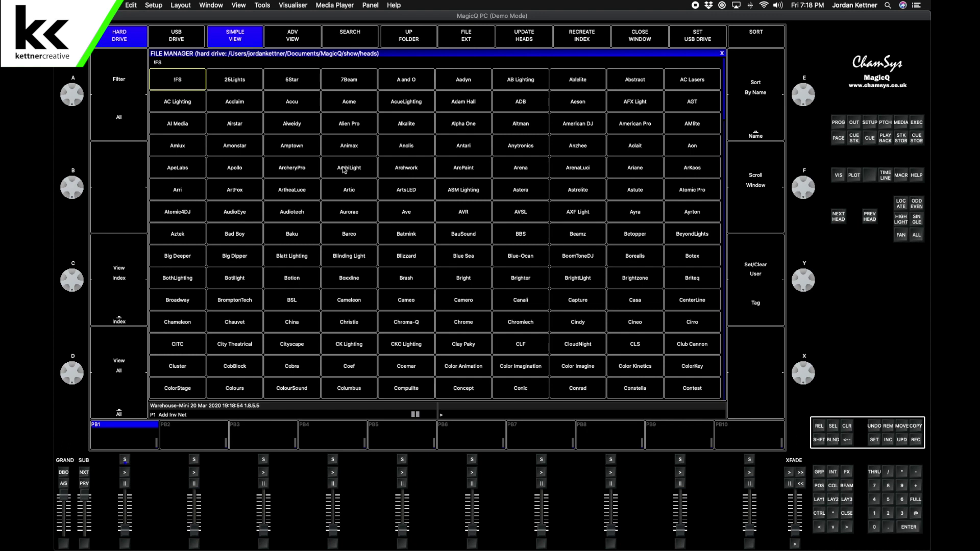
text(as)
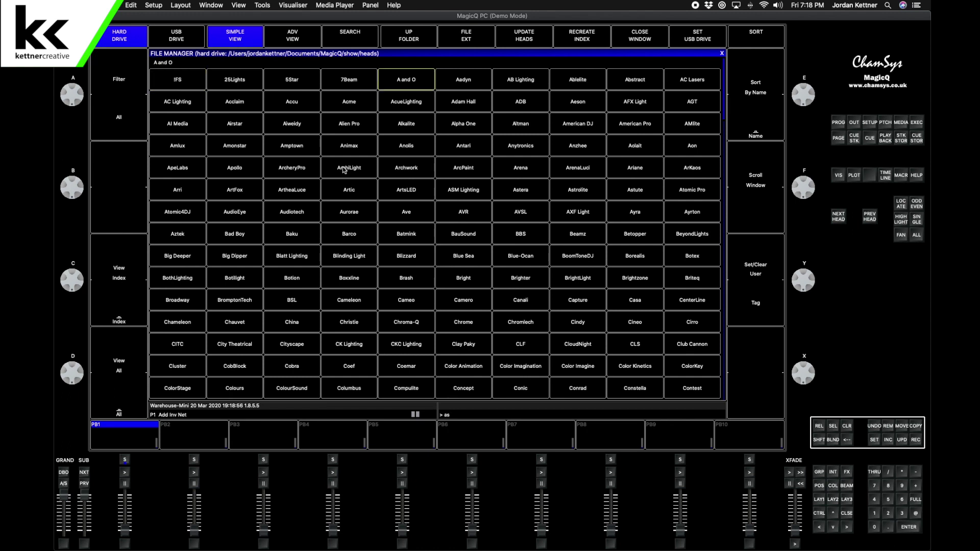
text(tera)
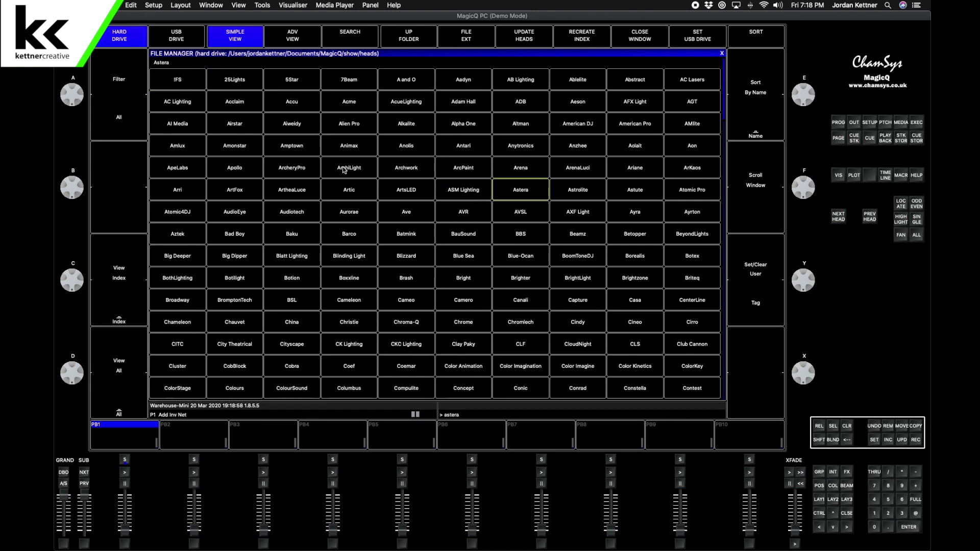
click(520, 194)
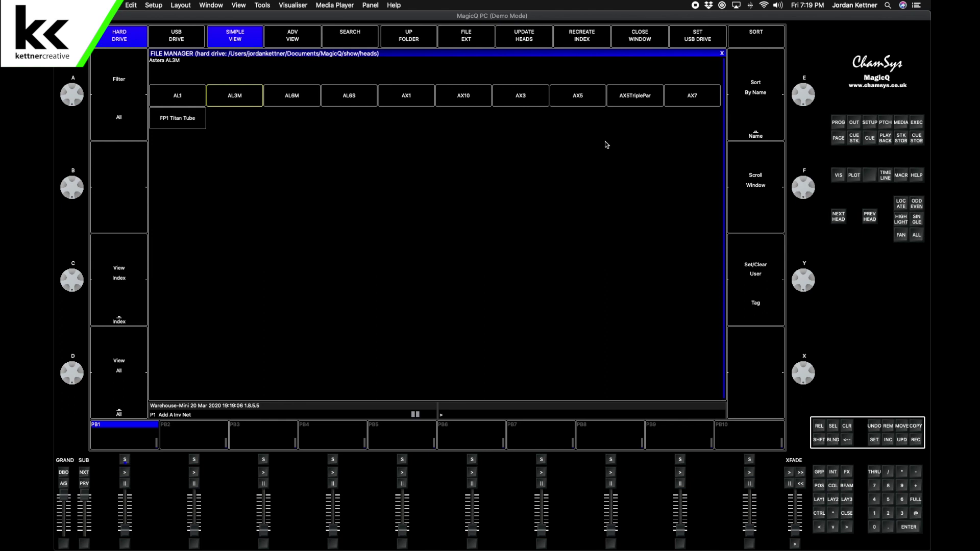
click(634, 98)
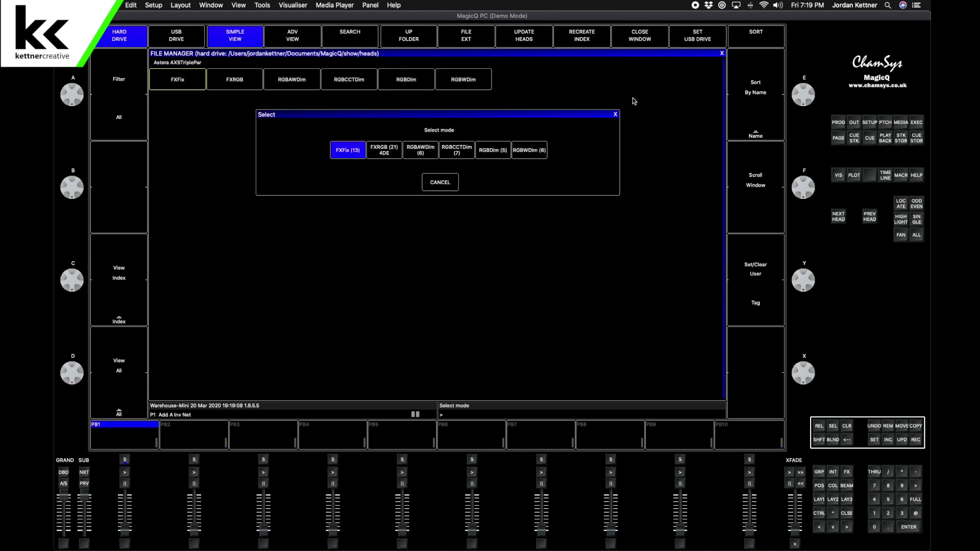
click(497, 151)
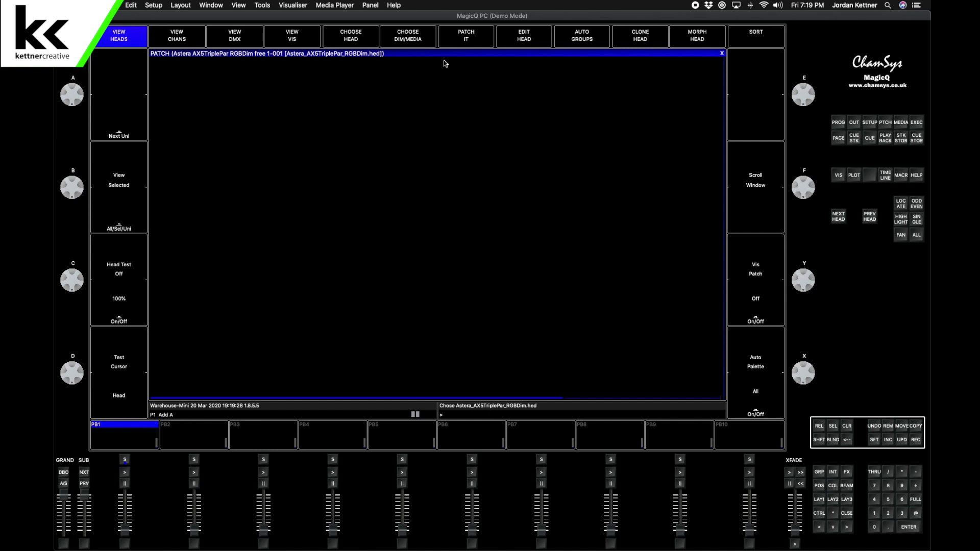
Patch the chosen fixture as 8@1-1/10*101, with 10-channel spacing and head numbers from 101, auto-inserting the heads into the visualiser
click(475, 37)
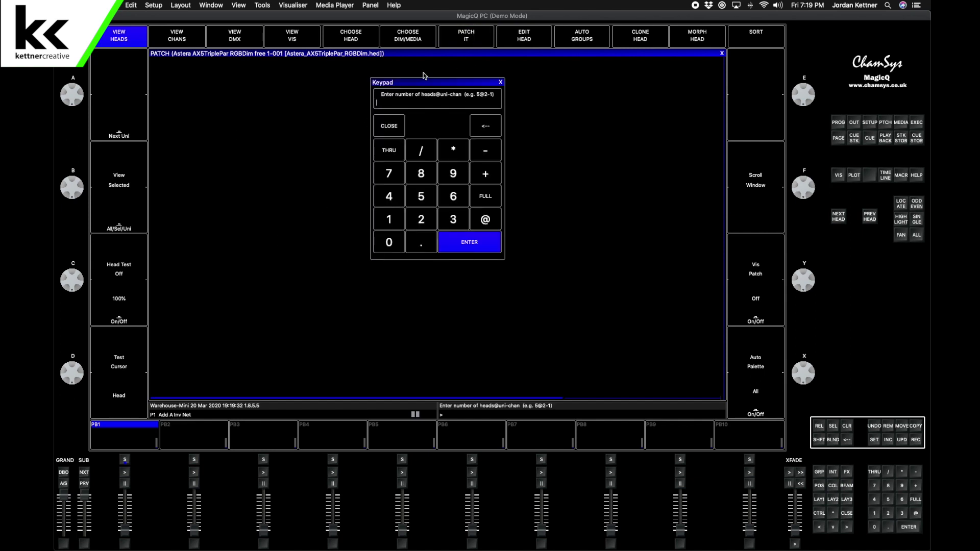
text(8)
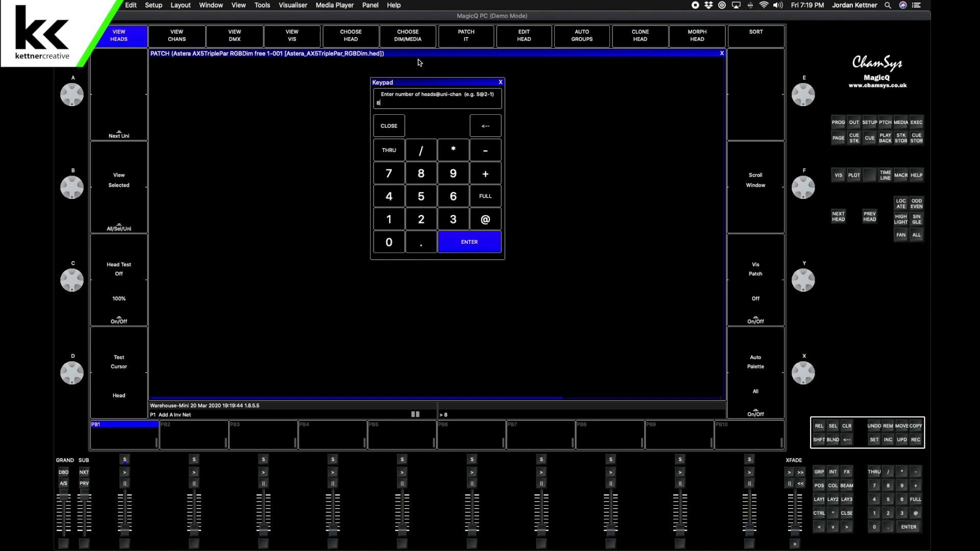
click(484, 221)
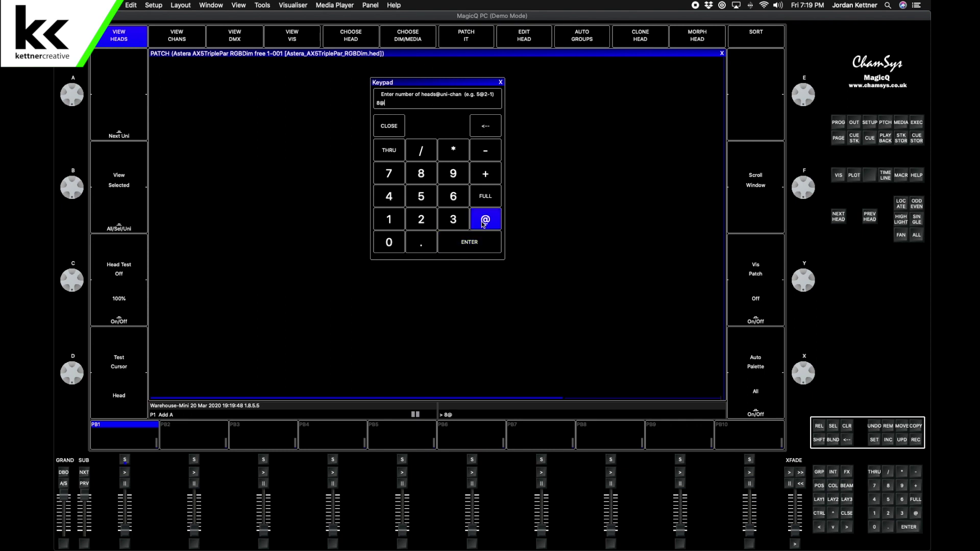
click(389, 221)
click(486, 151)
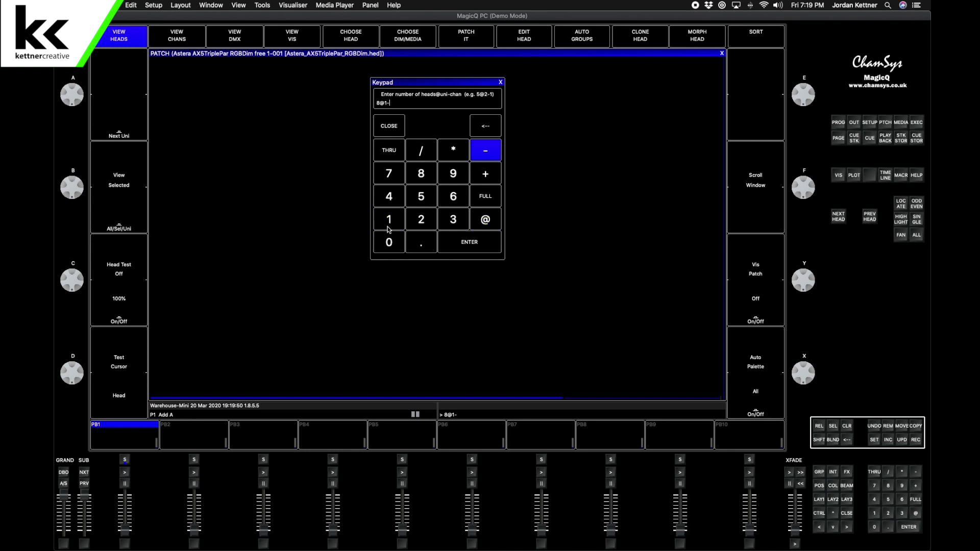
click(389, 223)
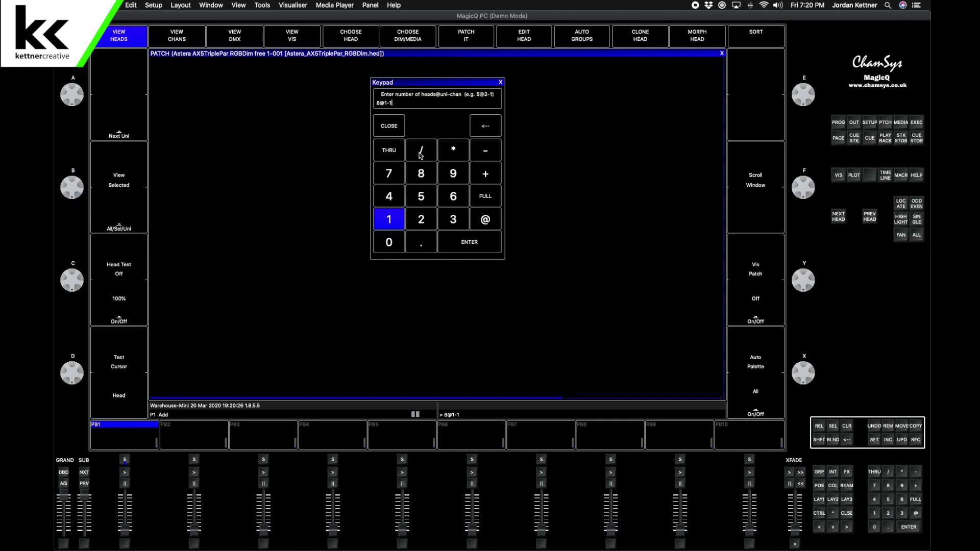
click(421, 153)
click(387, 220)
click(385, 245)
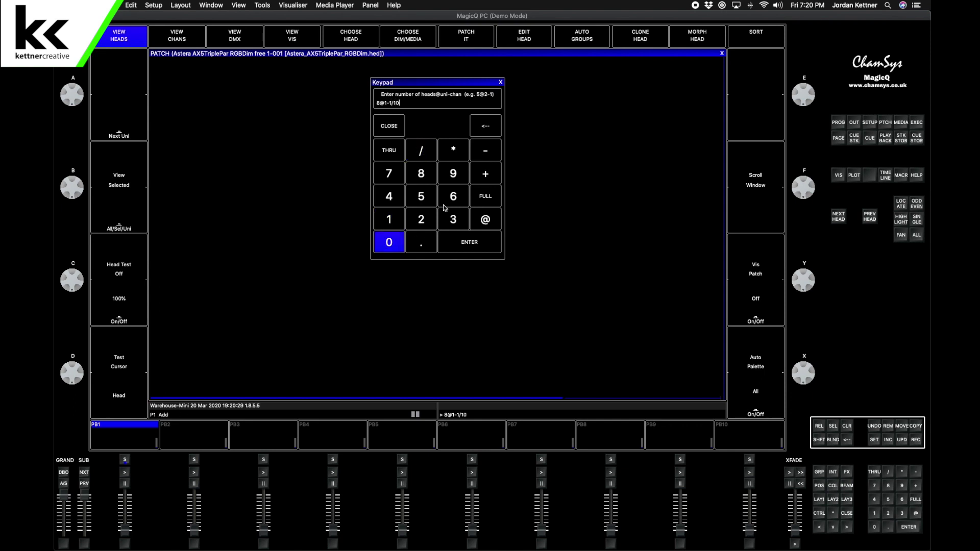
click(453, 152)
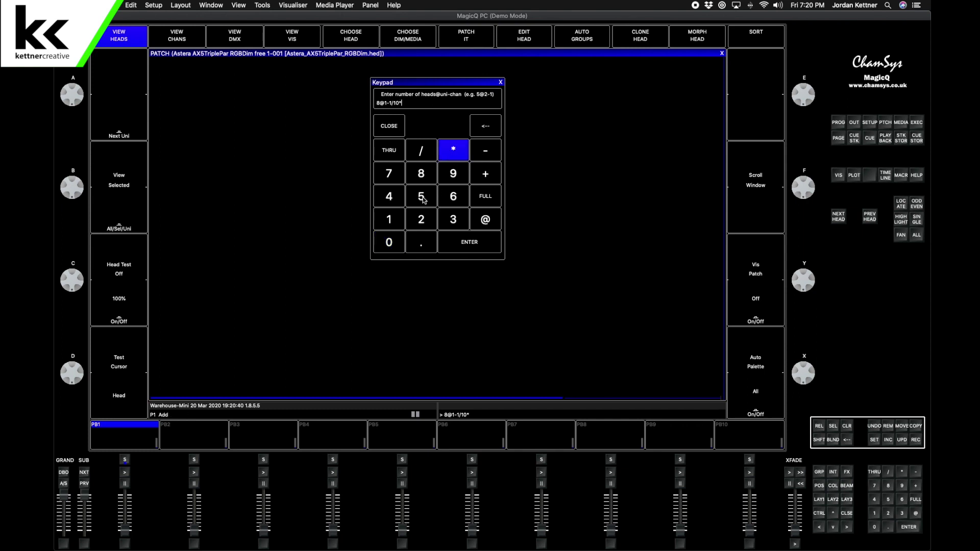
click(389, 219)
click(389, 241)
click(389, 219)
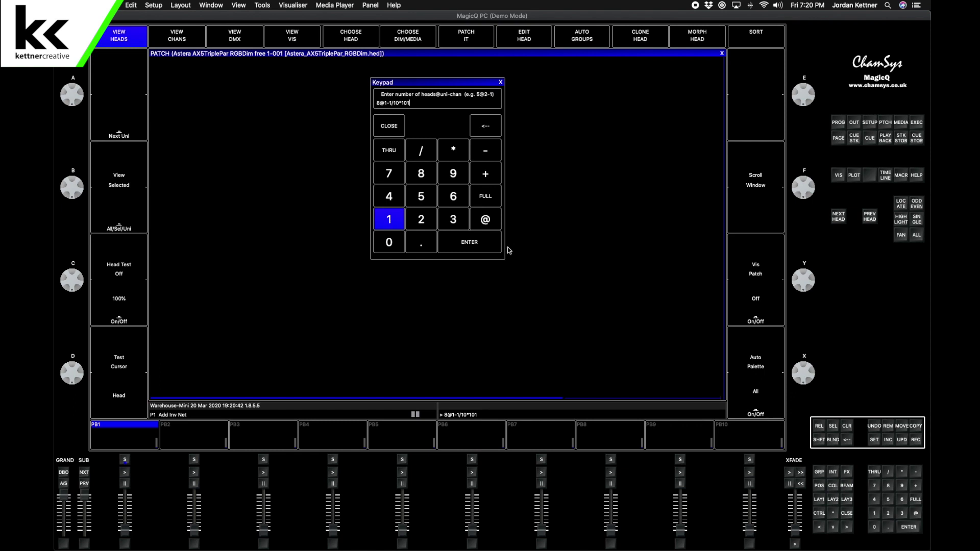
click(466, 242)
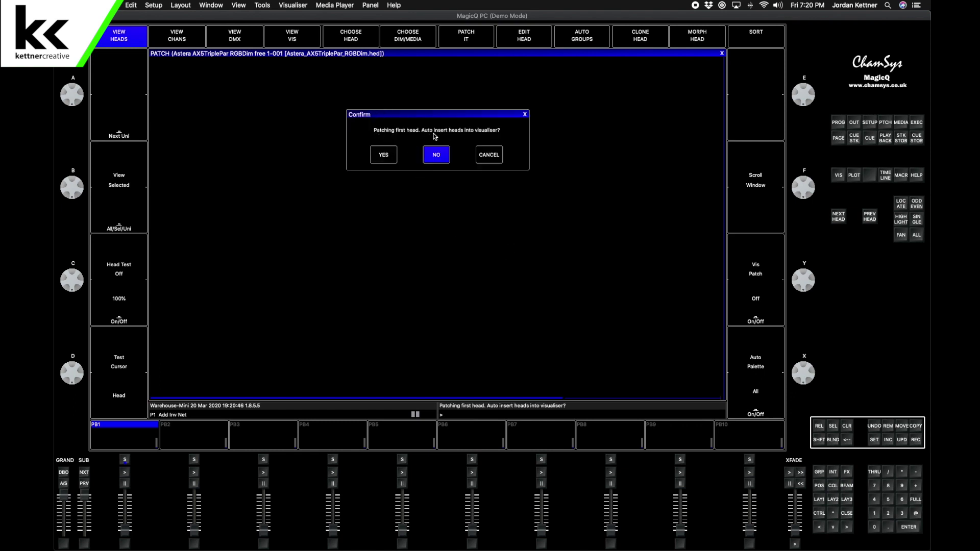
click(385, 158)
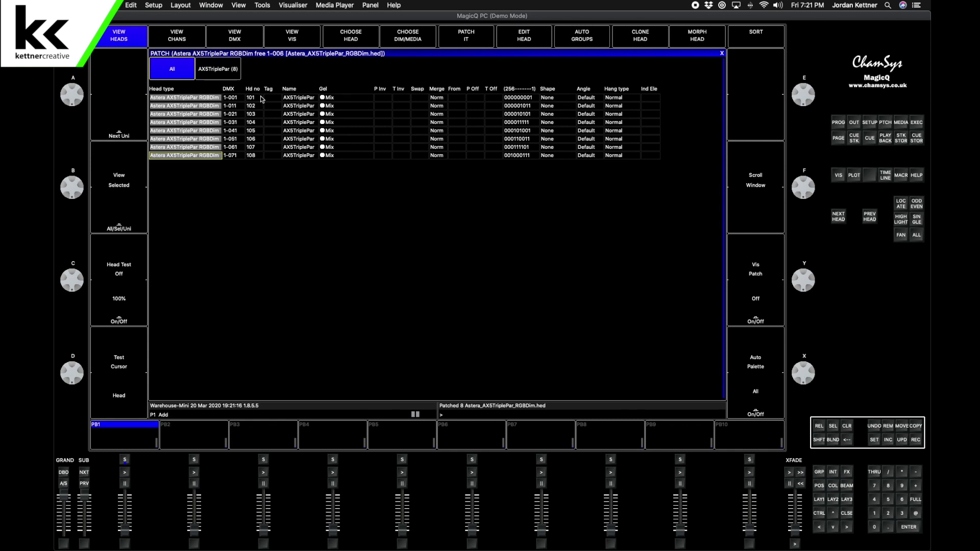
Rename all eight patched AX5TriplePar heads to "Upstage Truss"
click(299, 99)
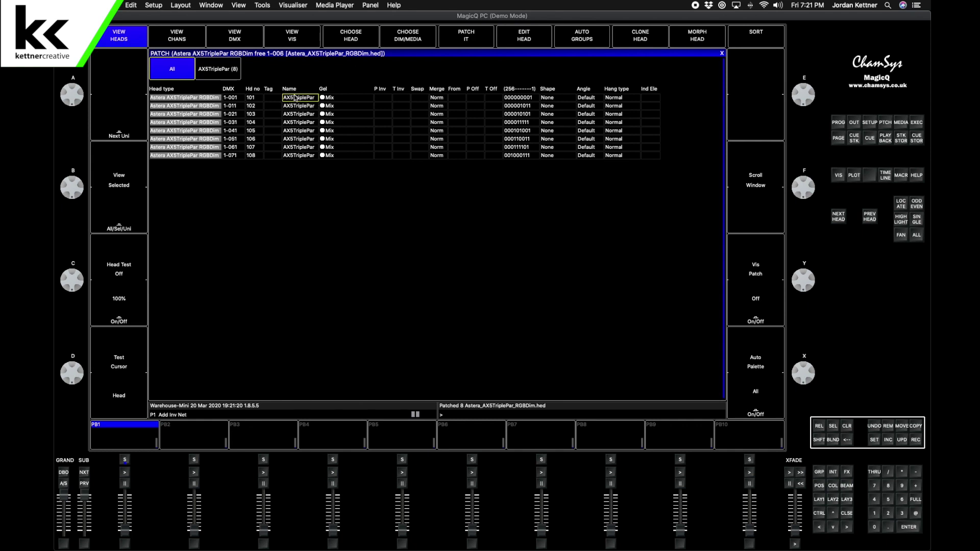
drag(295, 97, 296, 156)
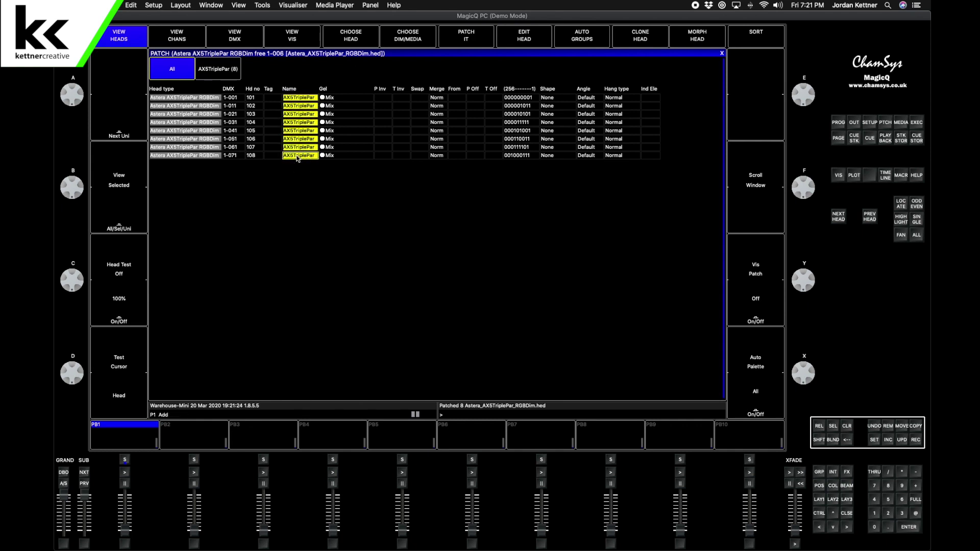
text(Upstage)
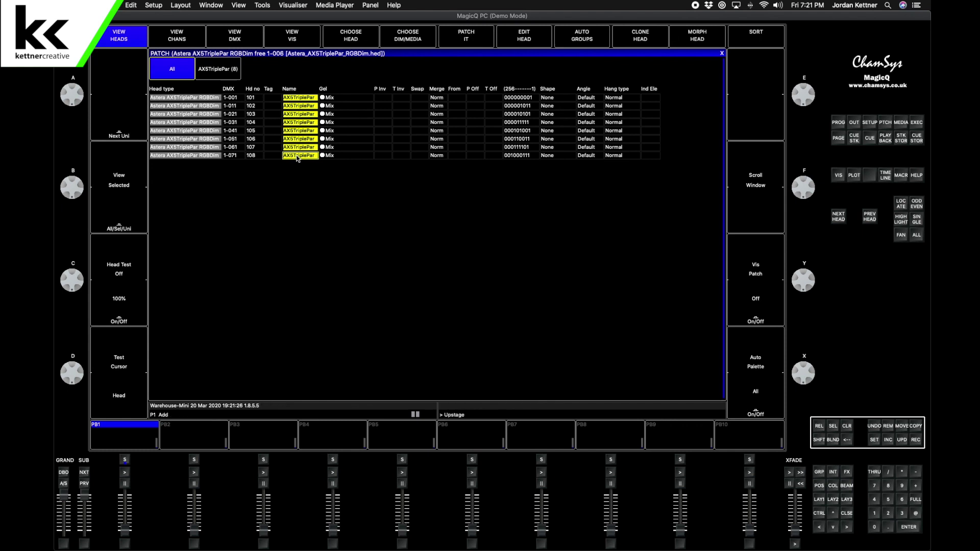
text( Truss)
key(Return)
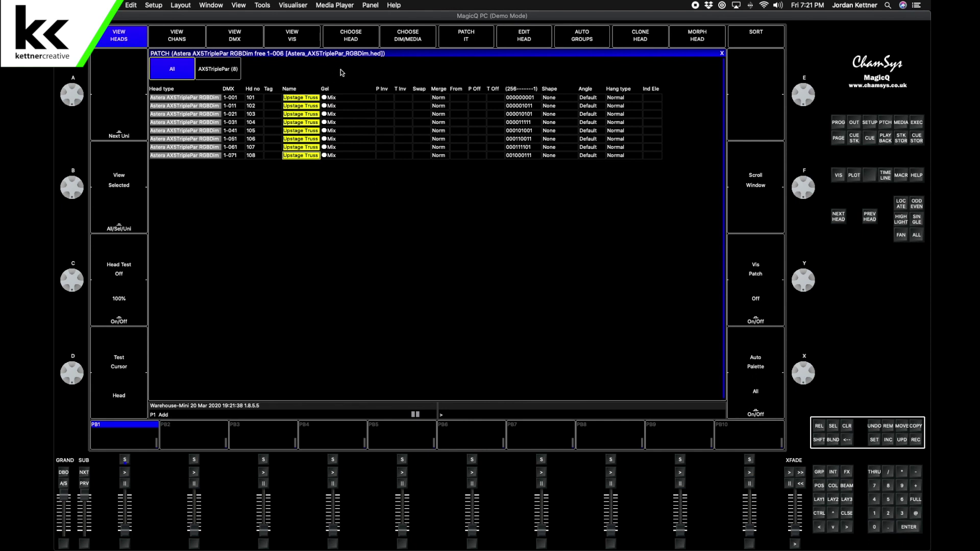
Choose the Chauvet Maverick MK Pyxis head in Basic (26) mode for patching
click(349, 37)
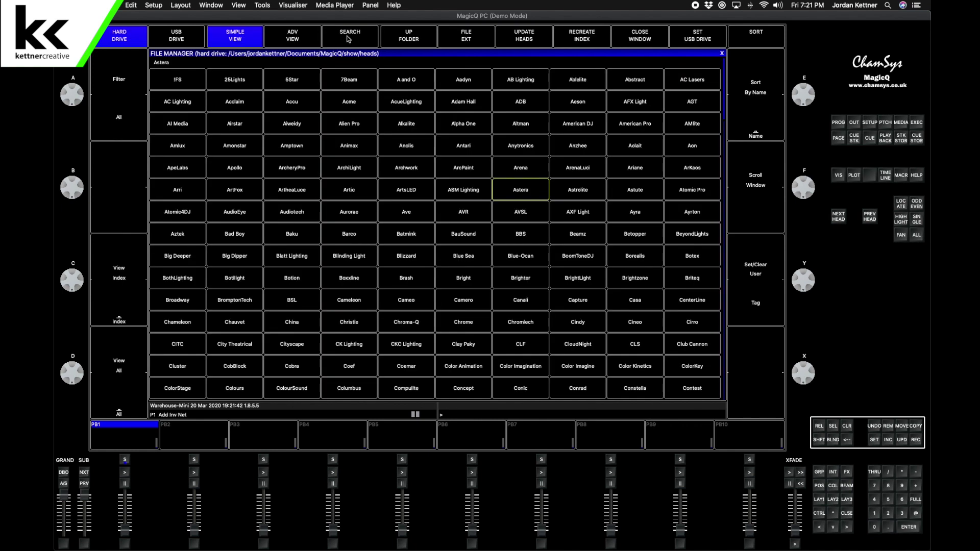
text(chauv)
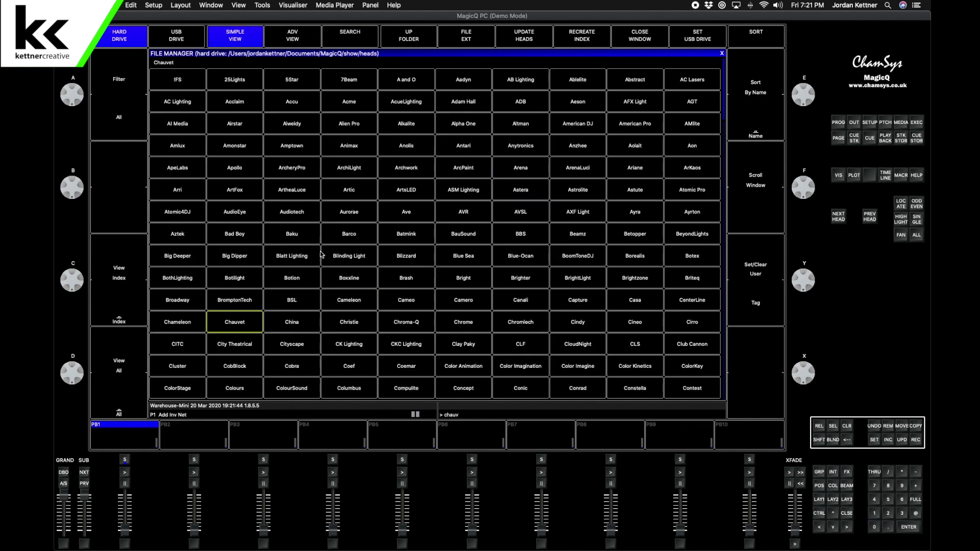
click(243, 324)
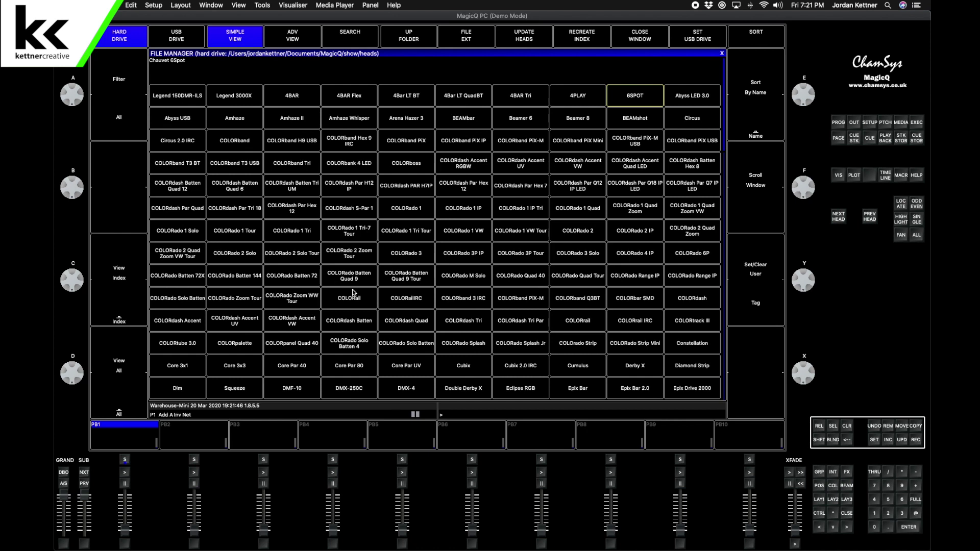
text(mav)
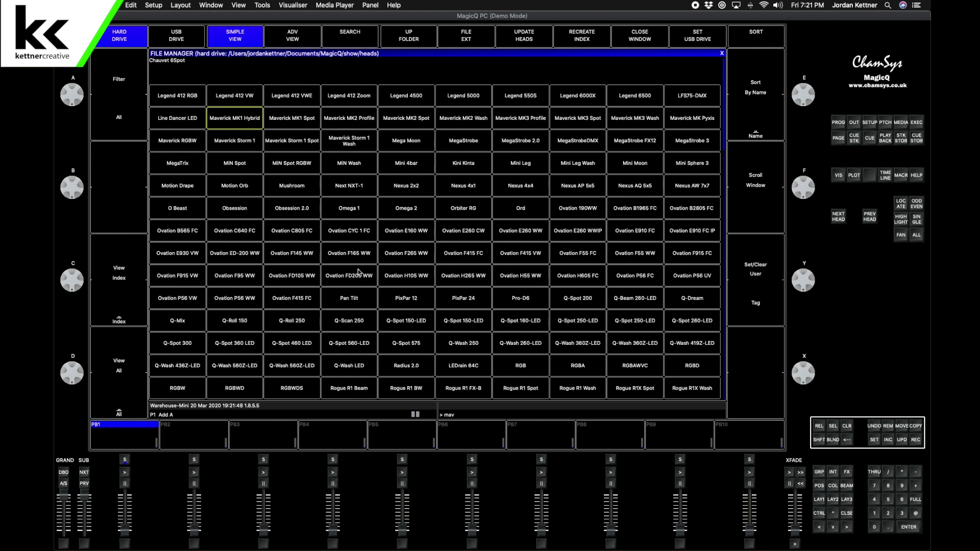
click(690, 120)
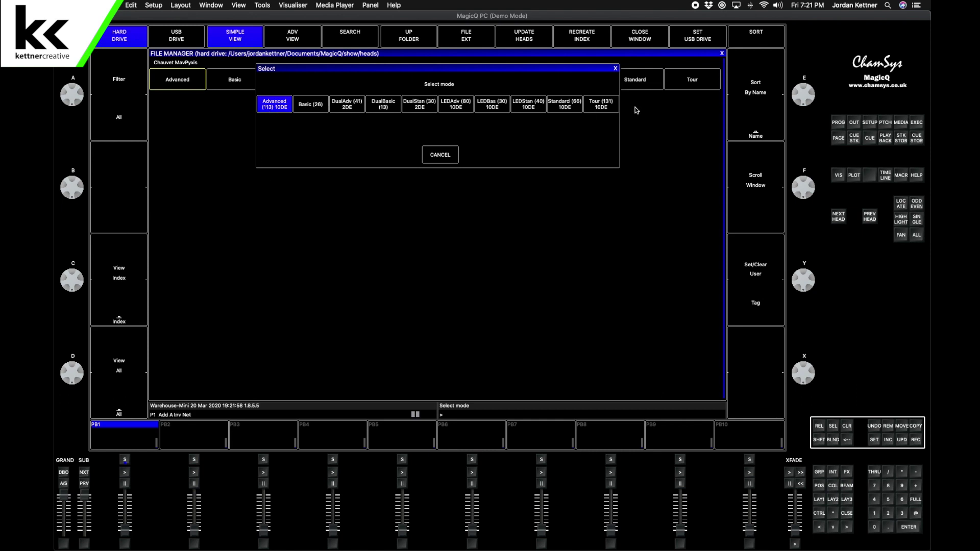
click(309, 105)
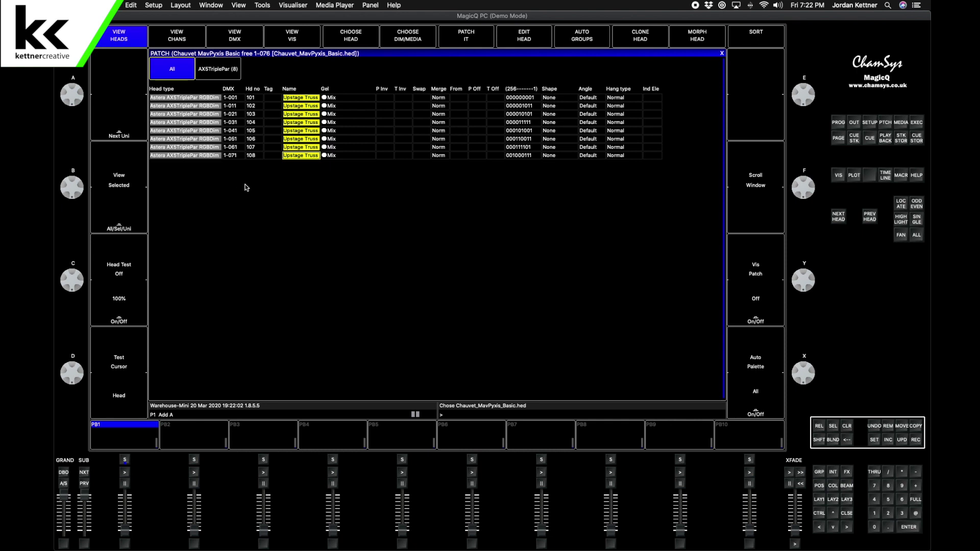
Patch the chosen Pyxis head as 4@1-76*111, placing four heads from universe 1 channel 76 with head numbers from 111
click(460, 44)
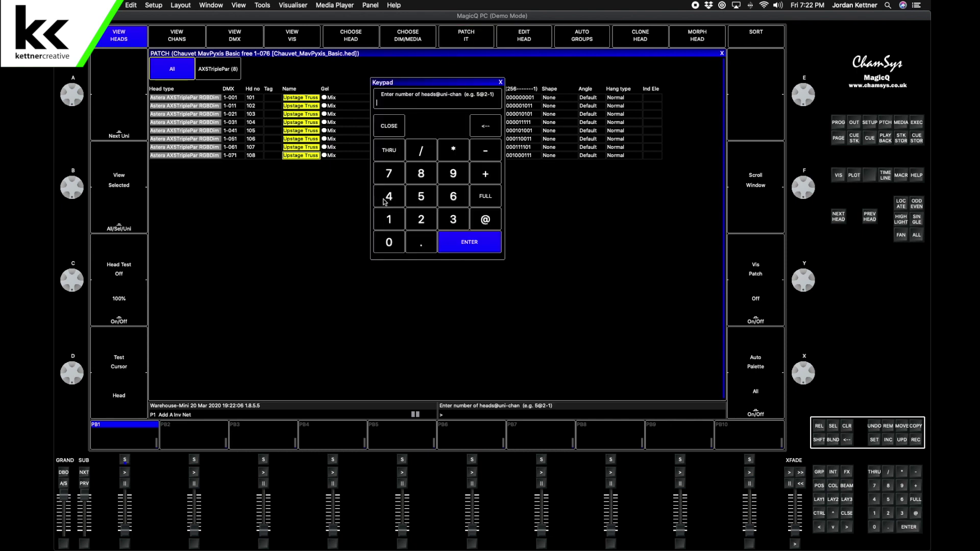
click(386, 201)
click(484, 221)
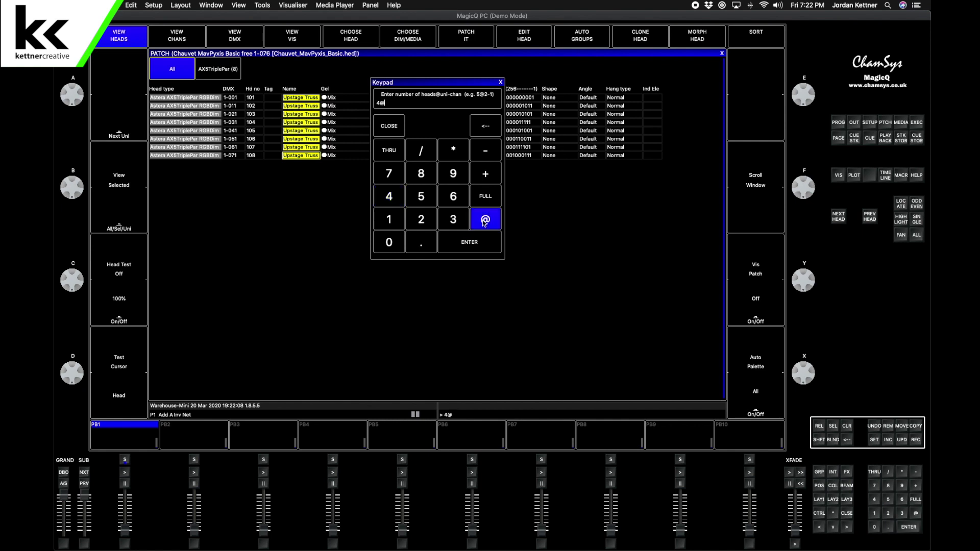
click(401, 212)
click(473, 155)
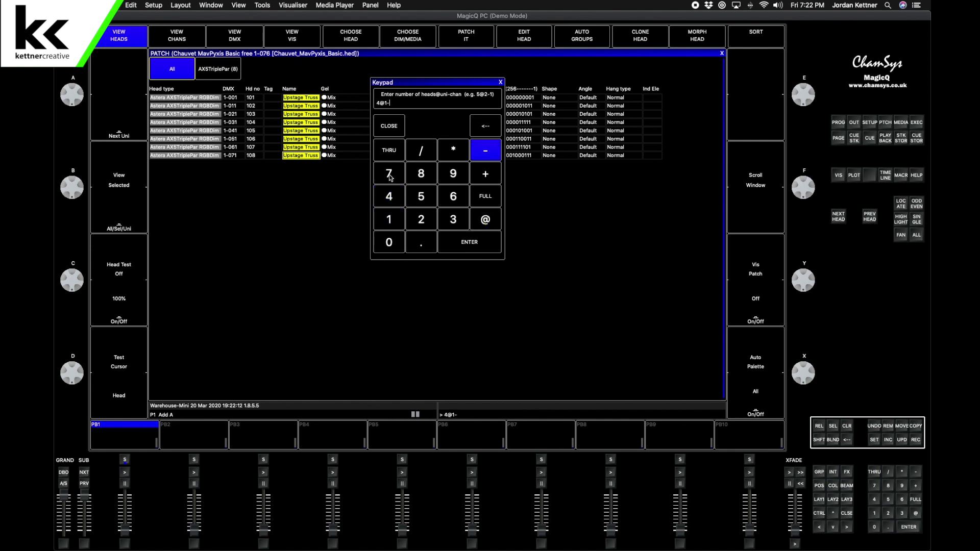
click(390, 175)
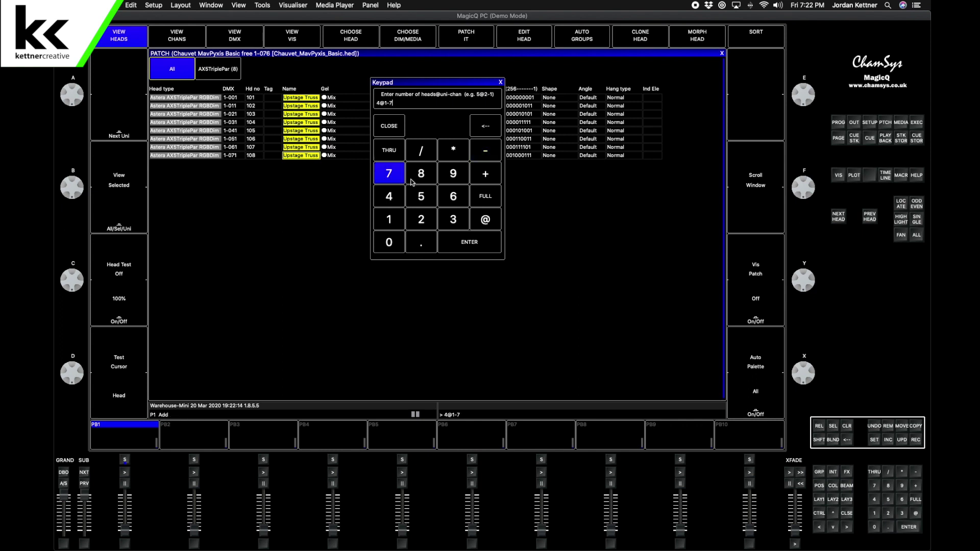
click(453, 197)
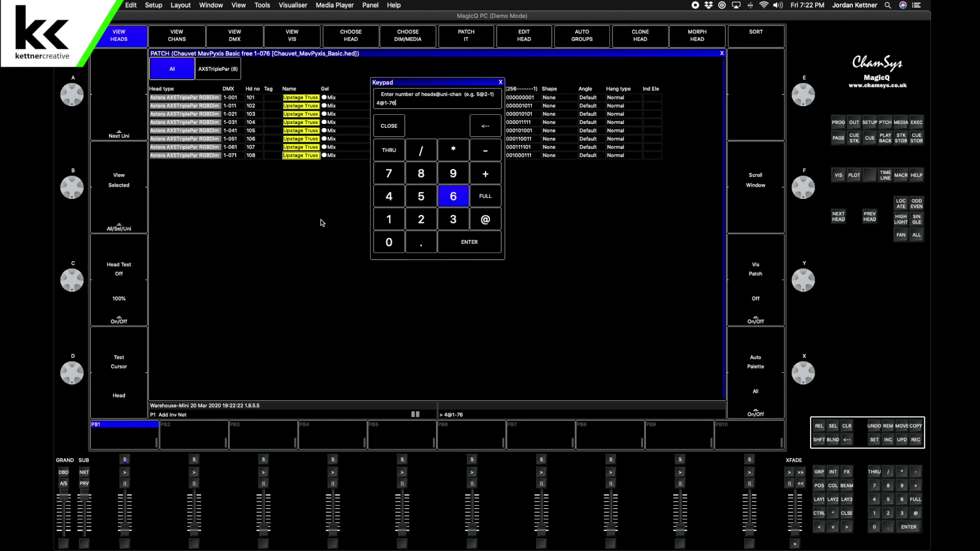
click(457, 154)
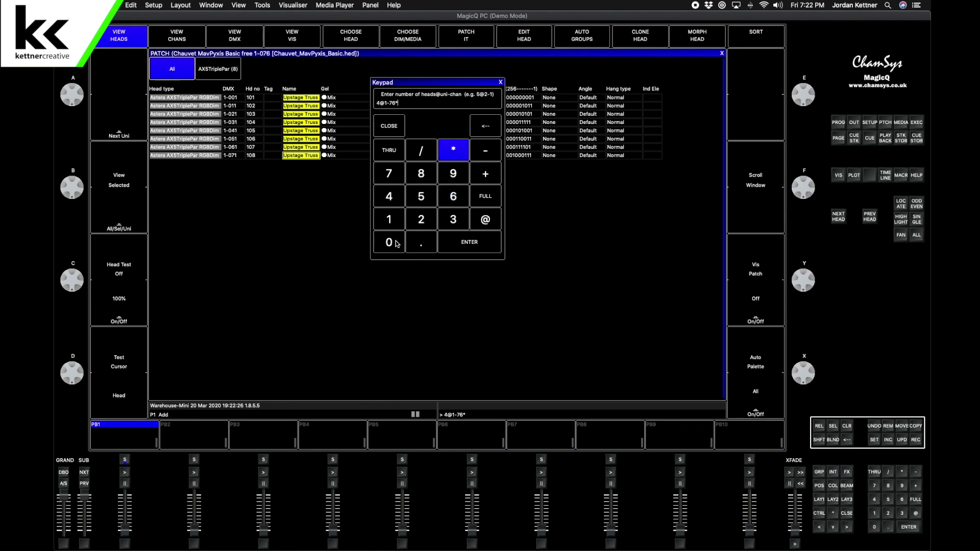
click(392, 221)
click(392, 221)
click(392, 221)
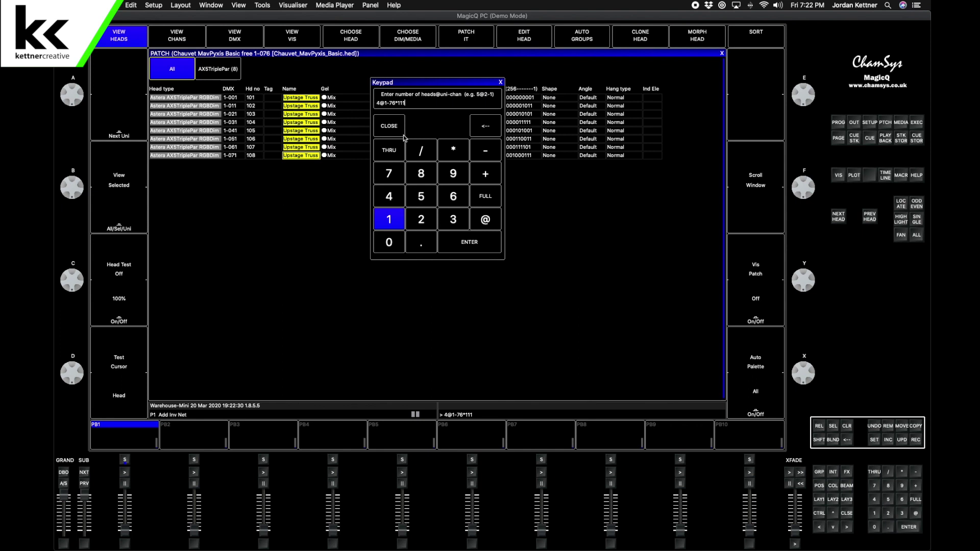
click(469, 246)
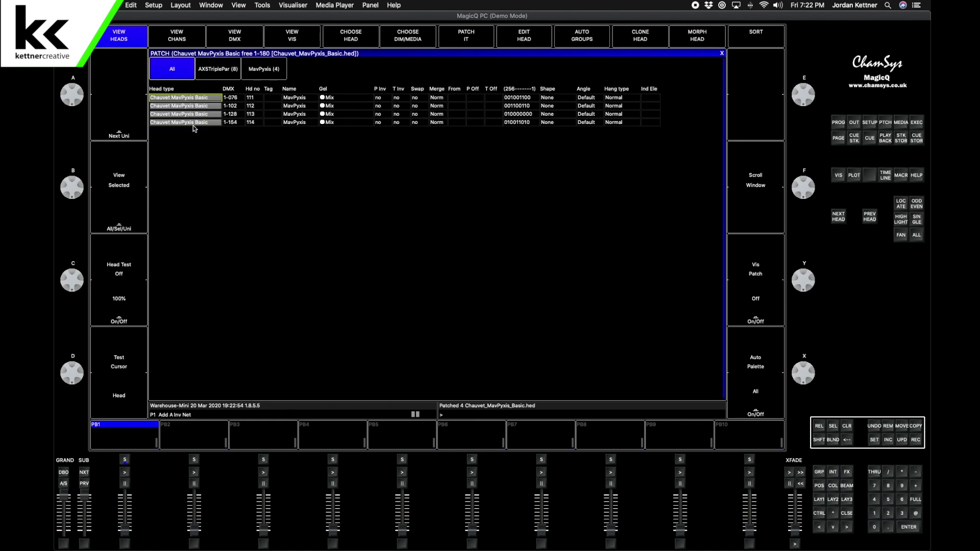
Switch the patch view to all heads, and highlight the head numbers of the AX5TriplePar group, followed by the MavPyxis group
click(126, 174)
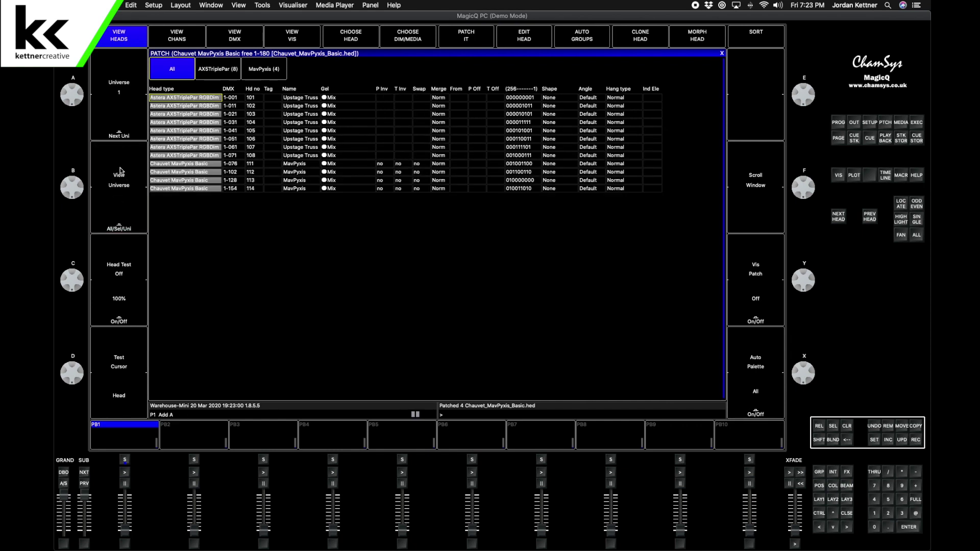
click(125, 160)
drag(257, 100, 260, 157)
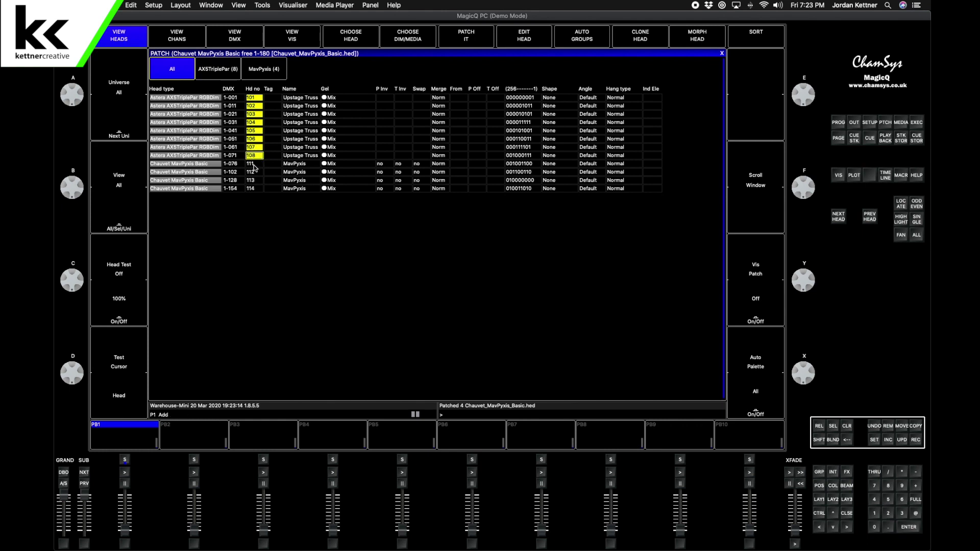
drag(253, 165, 258, 202)
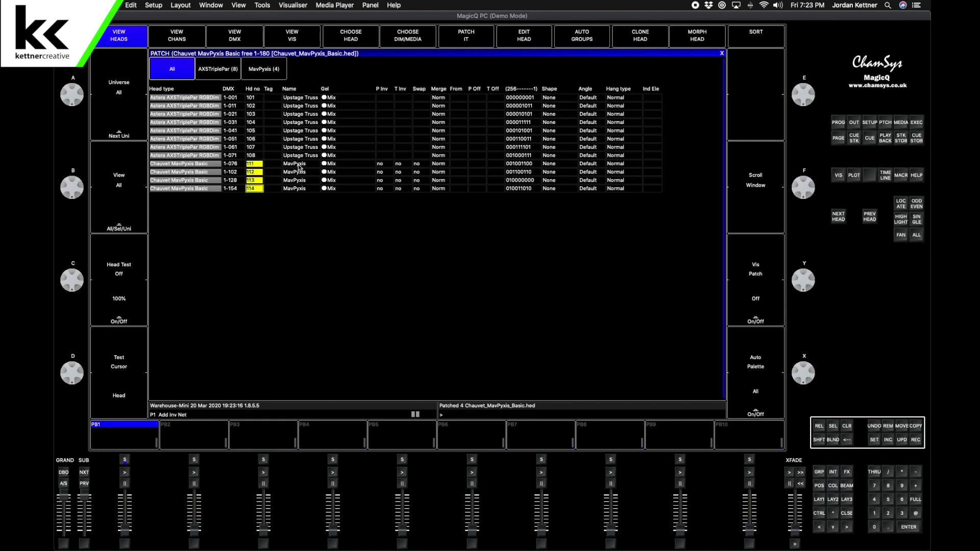
Rename all four patched MavPyxis heads to "Upstage Truss" and clear the selection
drag(299, 167, 298, 196)
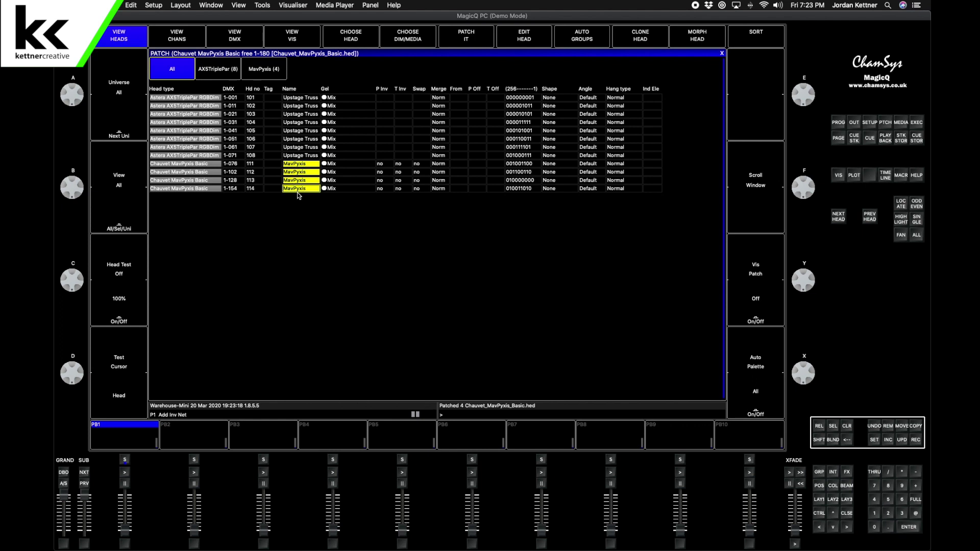
key(Up)
text(stage Truss)
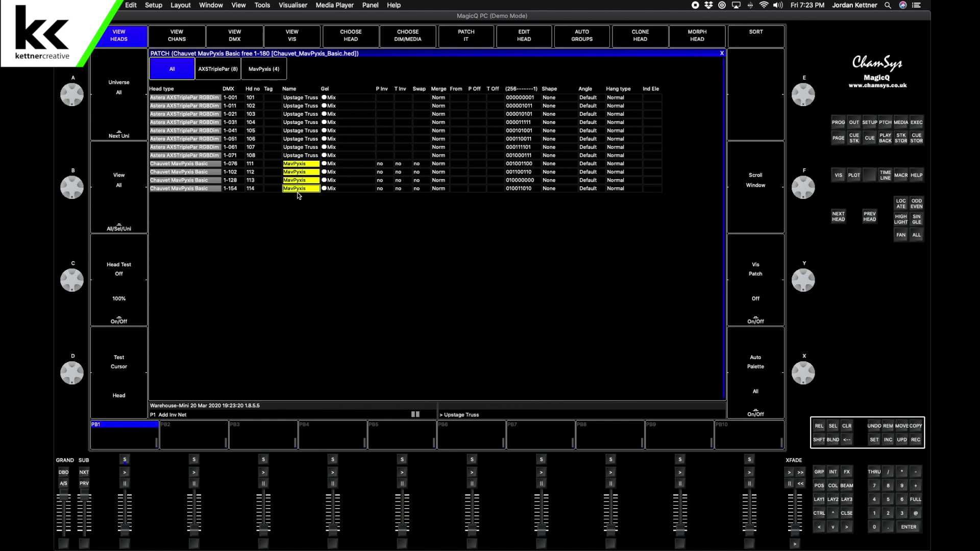
key(Return)
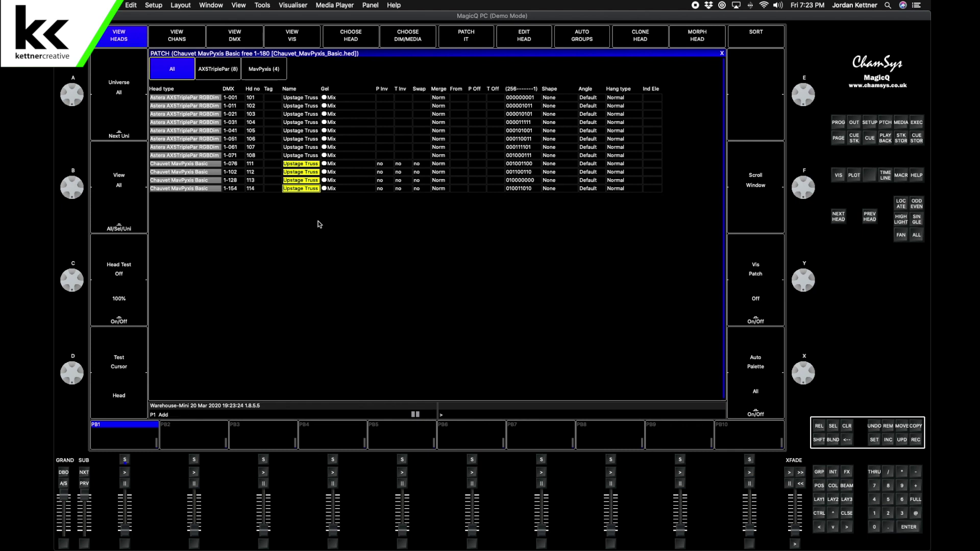
click(309, 220)
click(269, 130)
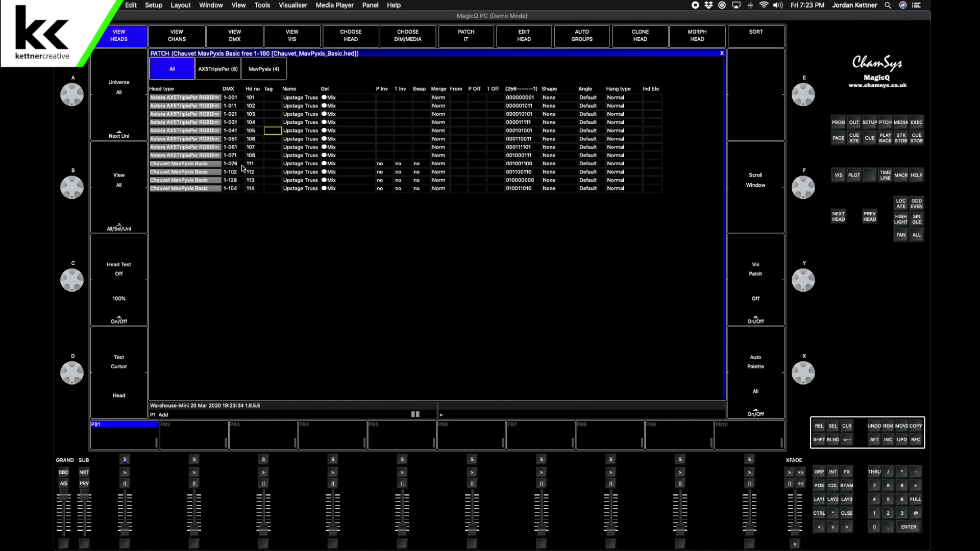
Filter the head library to patched heads and choose the Astera AX5TriplePar RGBDim head
click(352, 39)
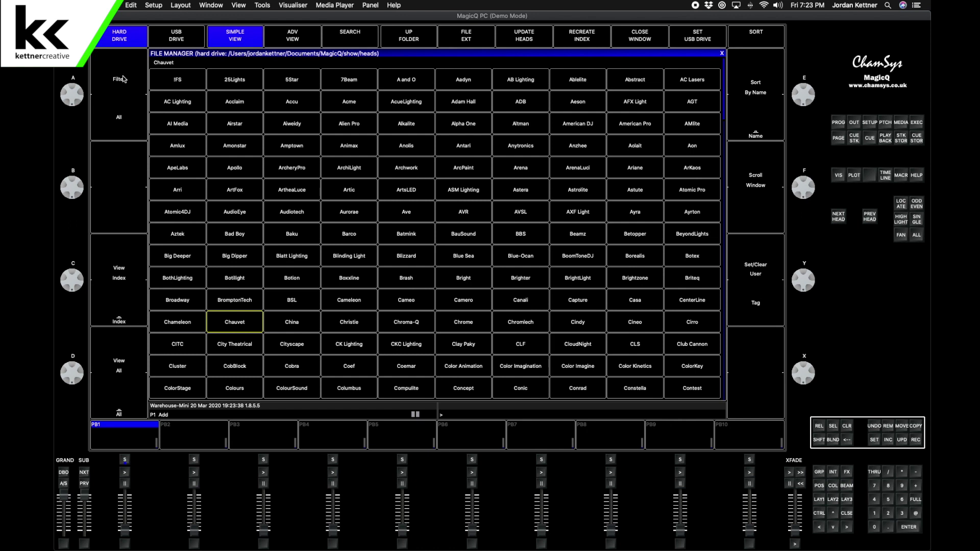
click(117, 124)
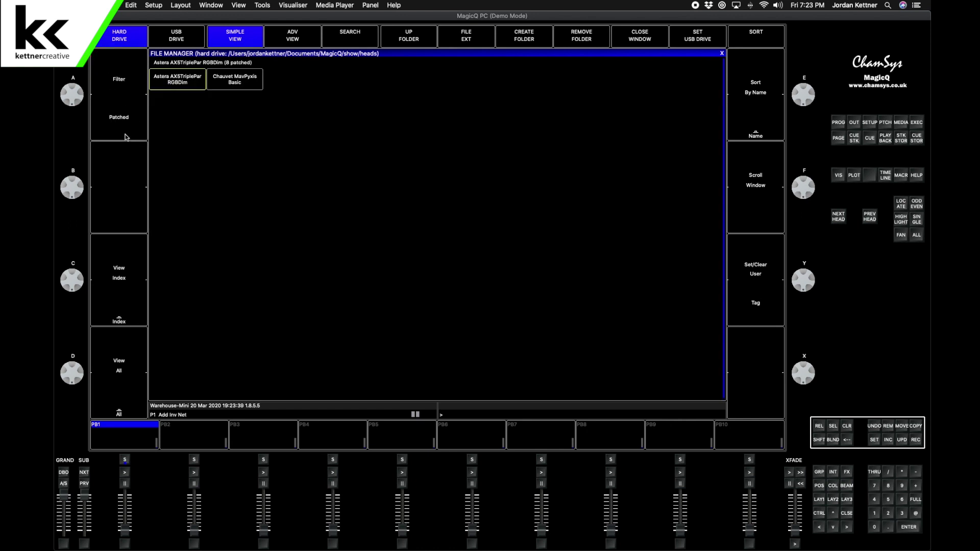
click(177, 84)
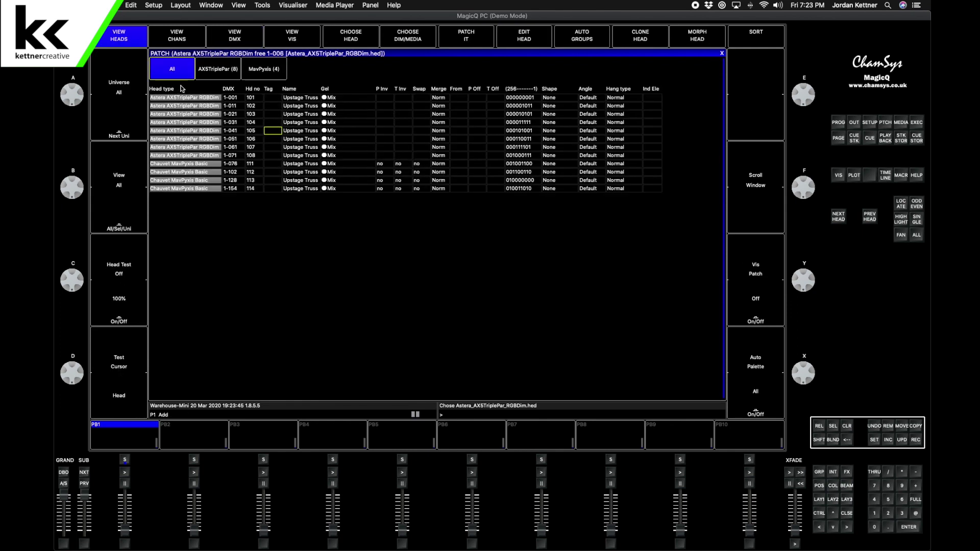
Patch the chosen AX5TriplePar head as 8@2-1/10*201, with 10-channel spacing on universe 2 and head numbers from 201
click(467, 38)
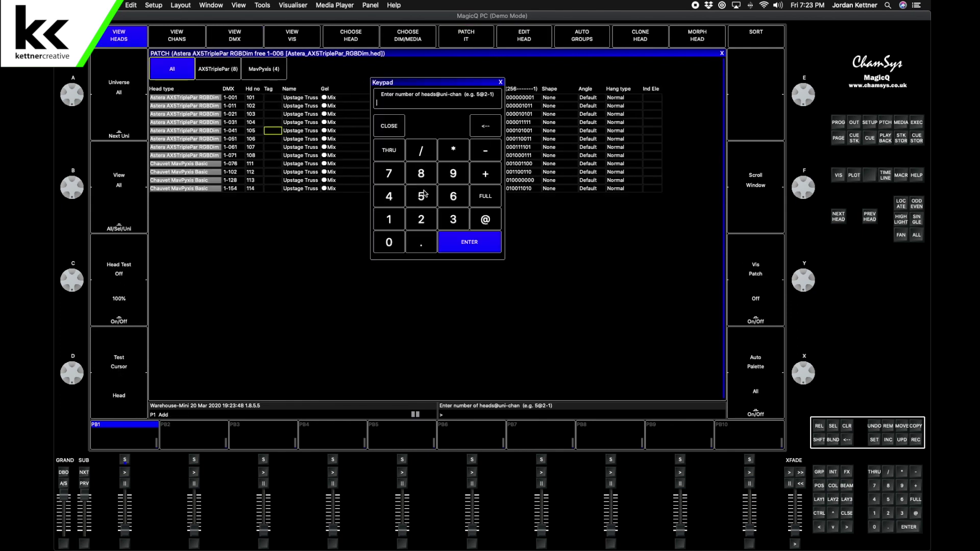
click(424, 171)
click(485, 219)
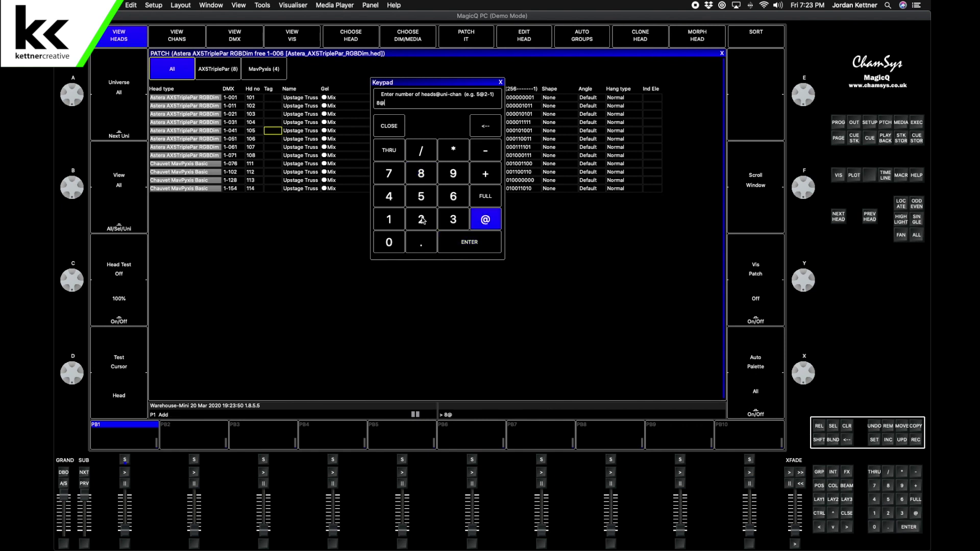
click(421, 219)
click(485, 151)
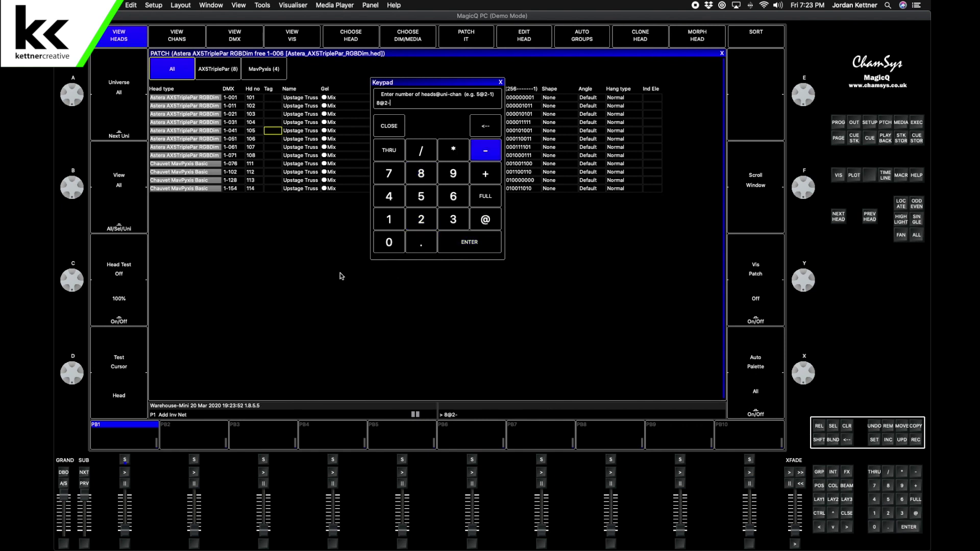
click(392, 224)
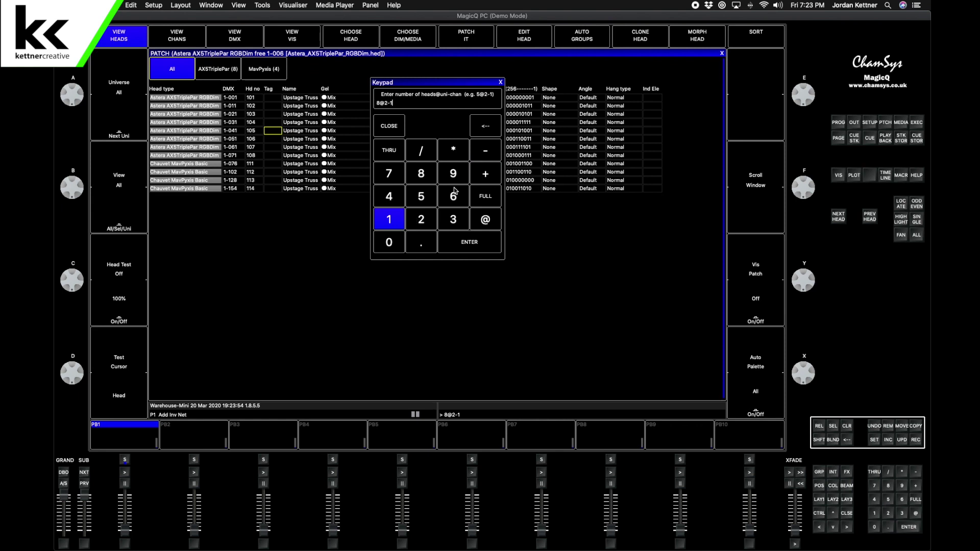
click(422, 152)
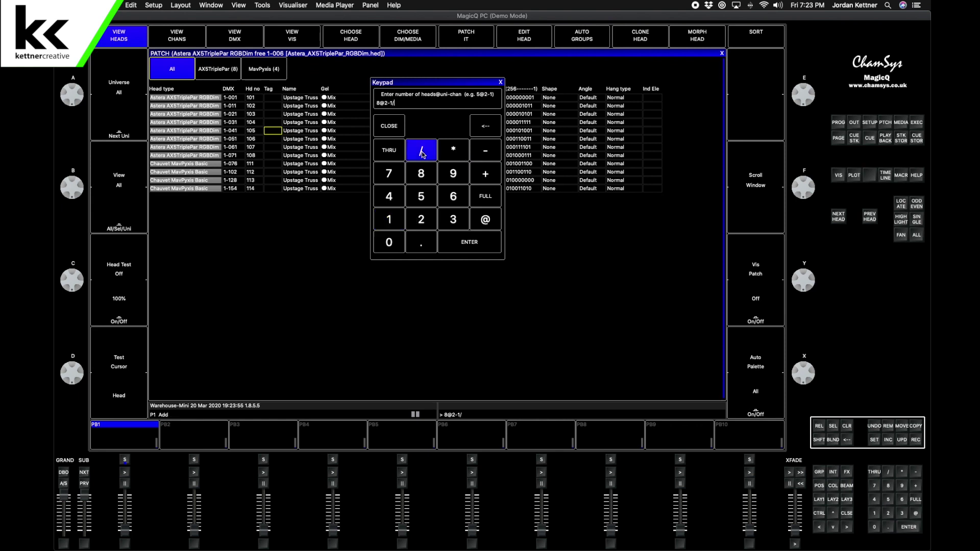
click(390, 224)
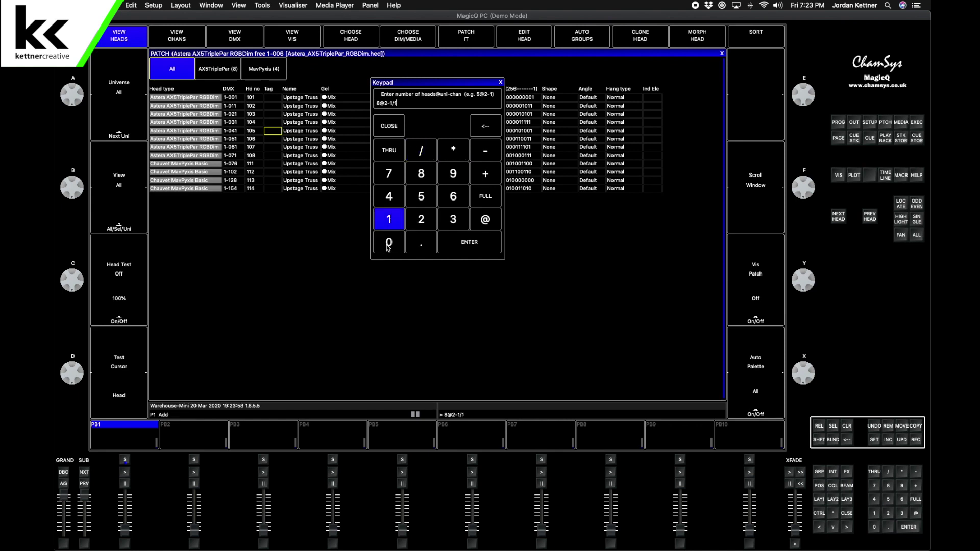
click(388, 243)
click(453, 151)
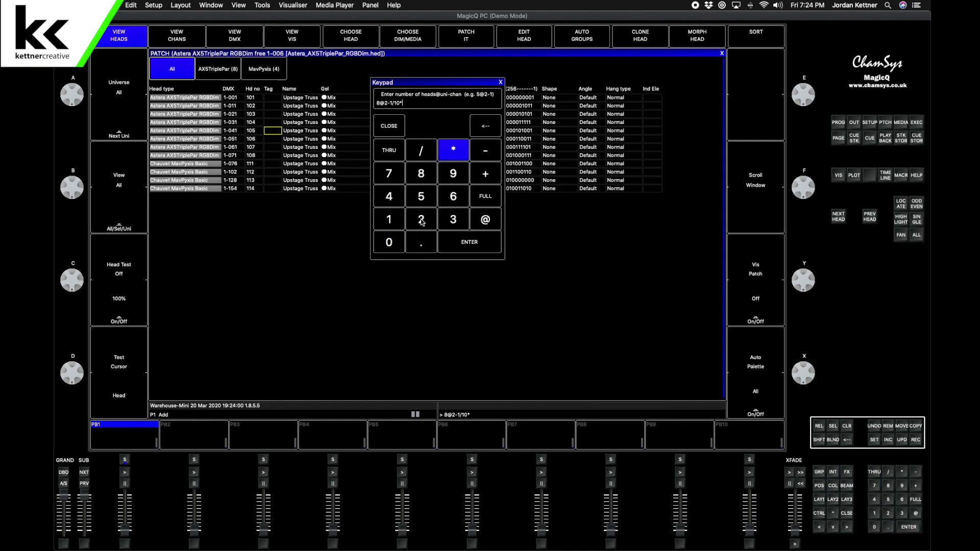
click(421, 222)
click(389, 243)
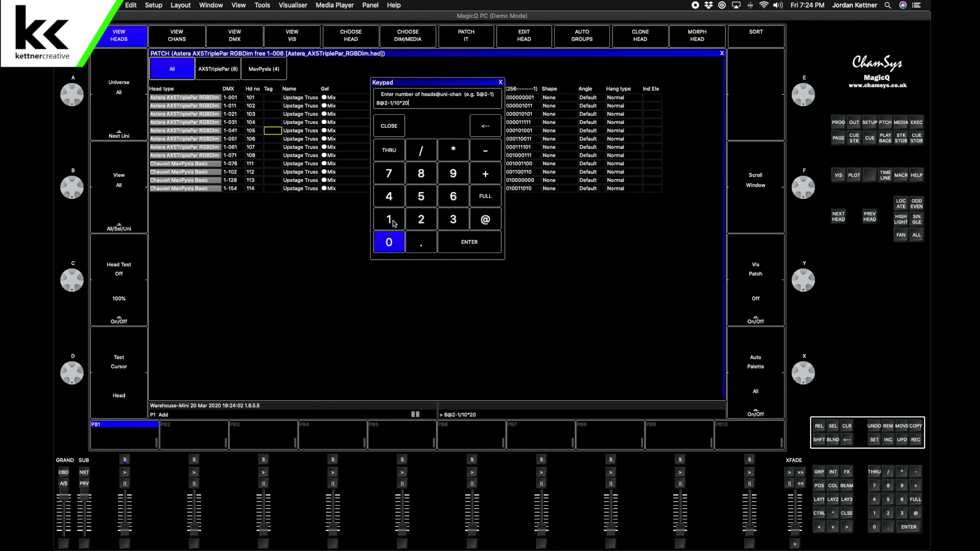
click(391, 223)
click(469, 242)
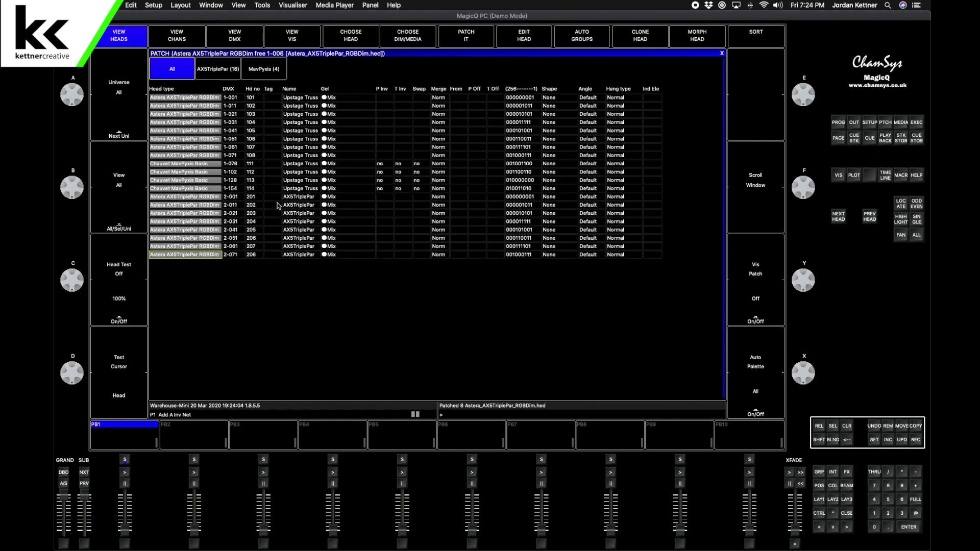
Rename the eight AX5TriplePar heads on universe 2 to "Downstage Truss"
drag(297, 197, 296, 255)
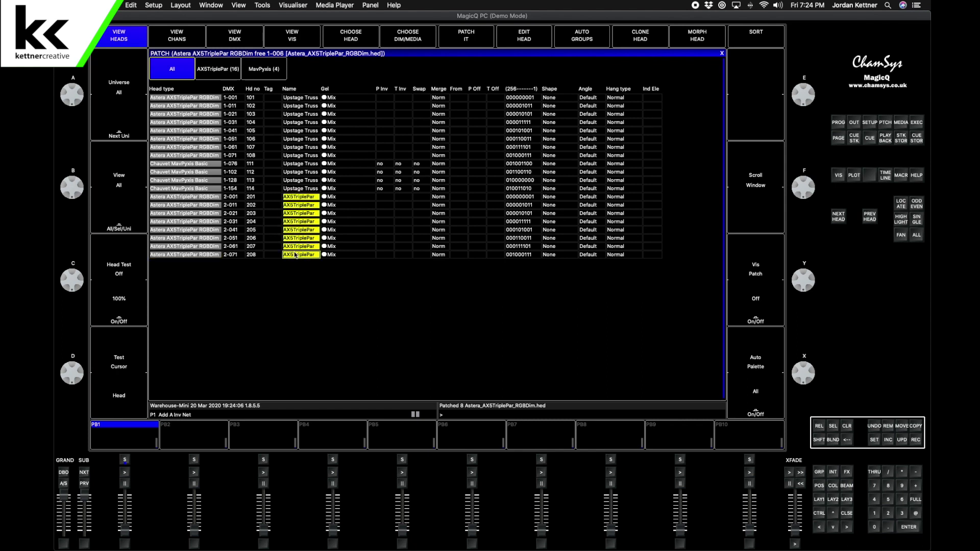
text(age Truss)
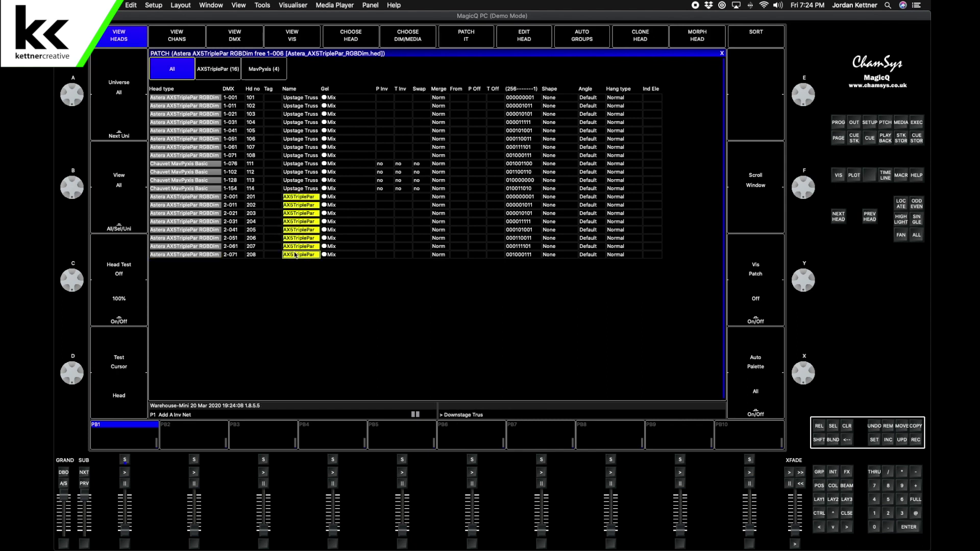
key(Return)
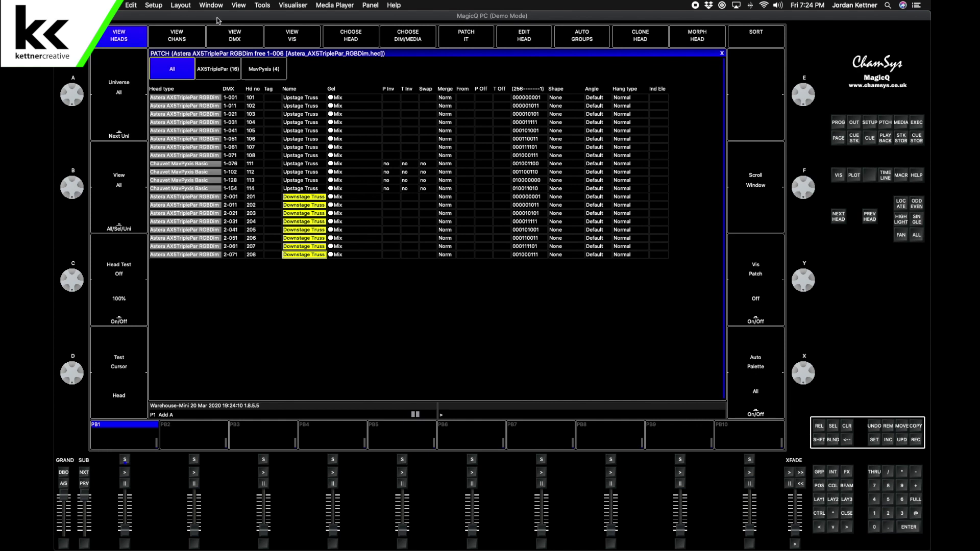
Set the head library filter to All and look up "rogue" among the Chauvet heads
click(350, 40)
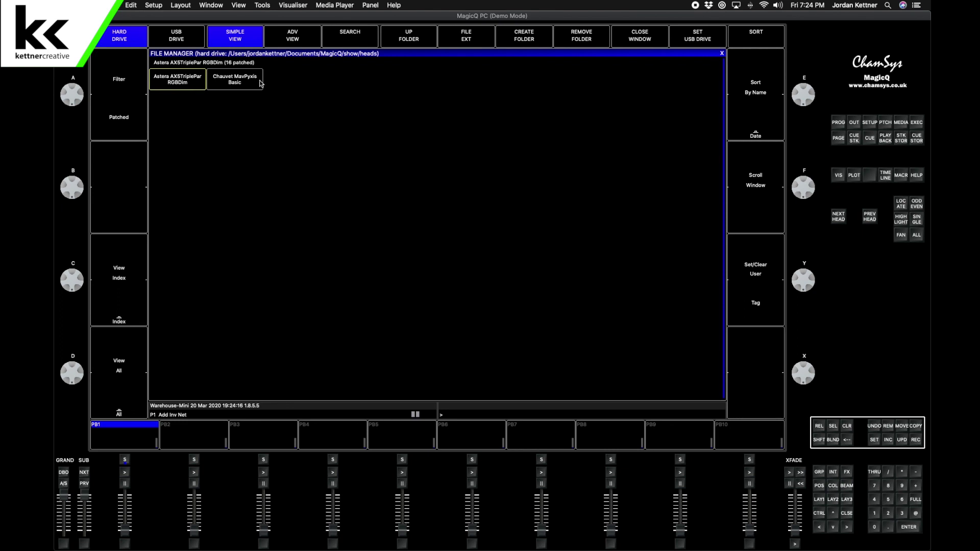
click(115, 79)
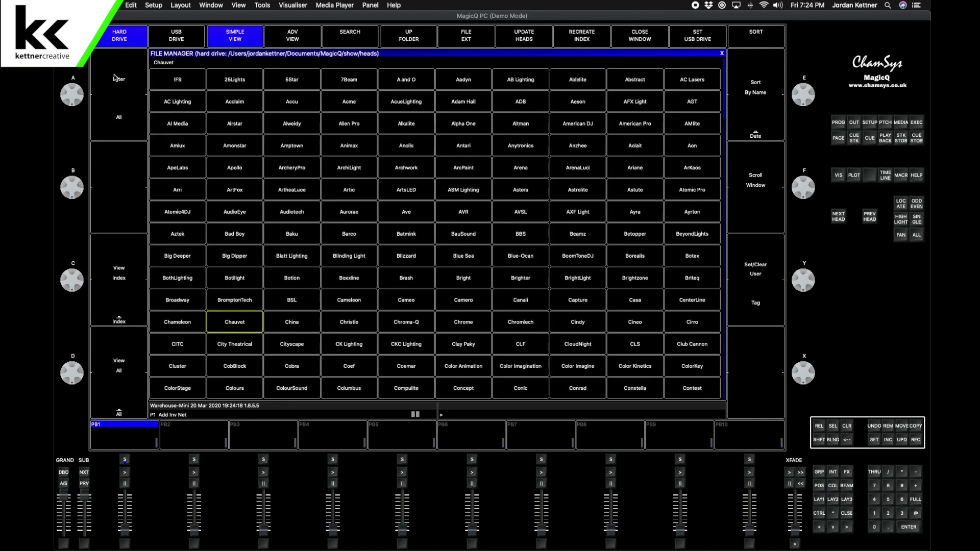
click(236, 327)
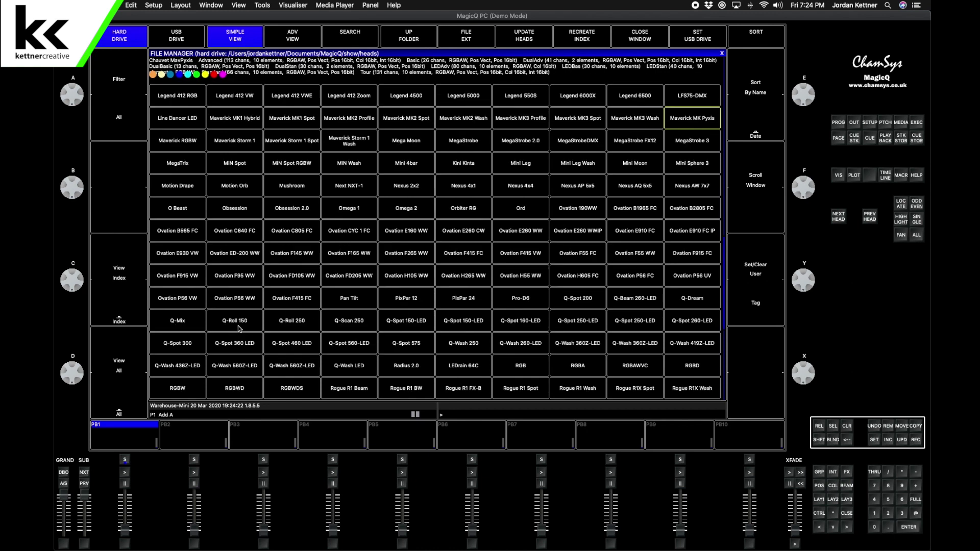
text(rogue)
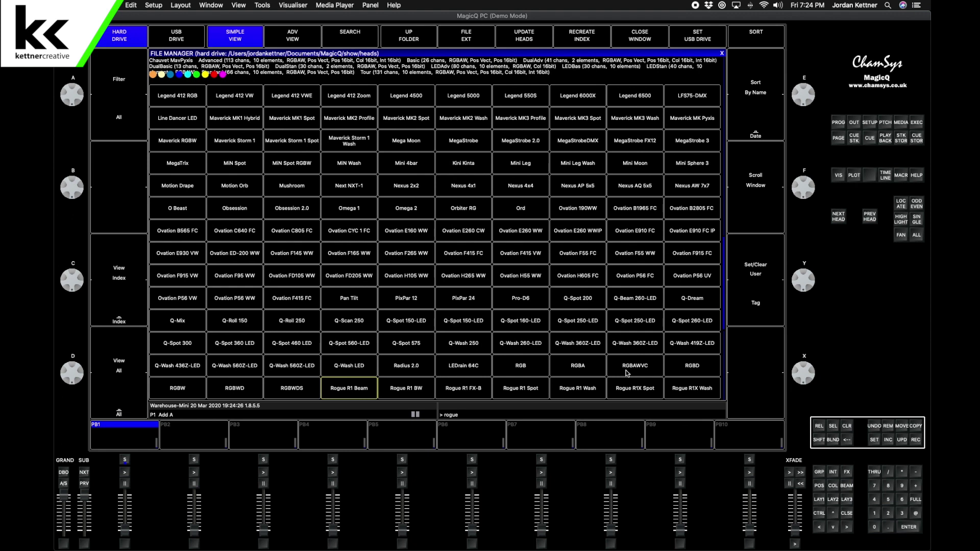
Choose the Chauvet Rogue R2 Wash head in 22ch mode
key(Down)
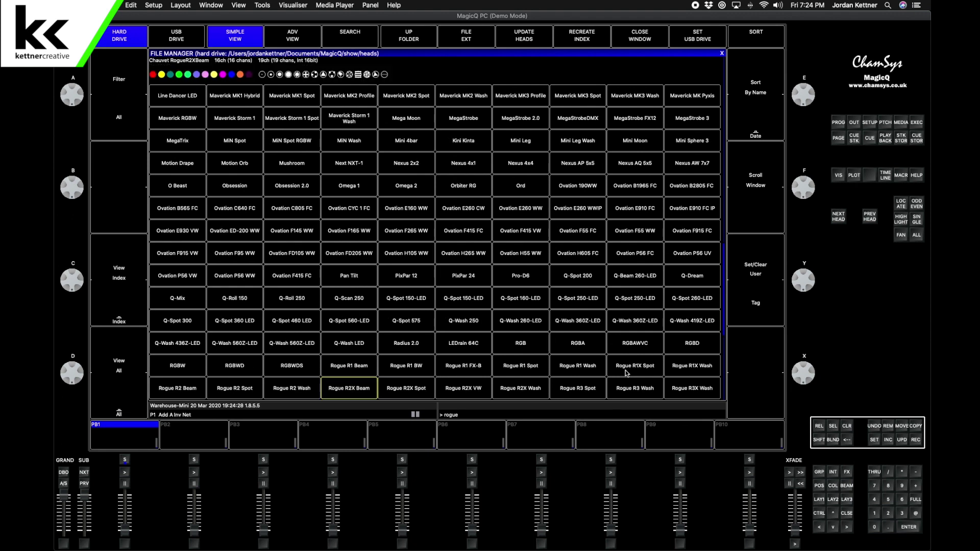
key(Right)
key(Right)
key(Right)
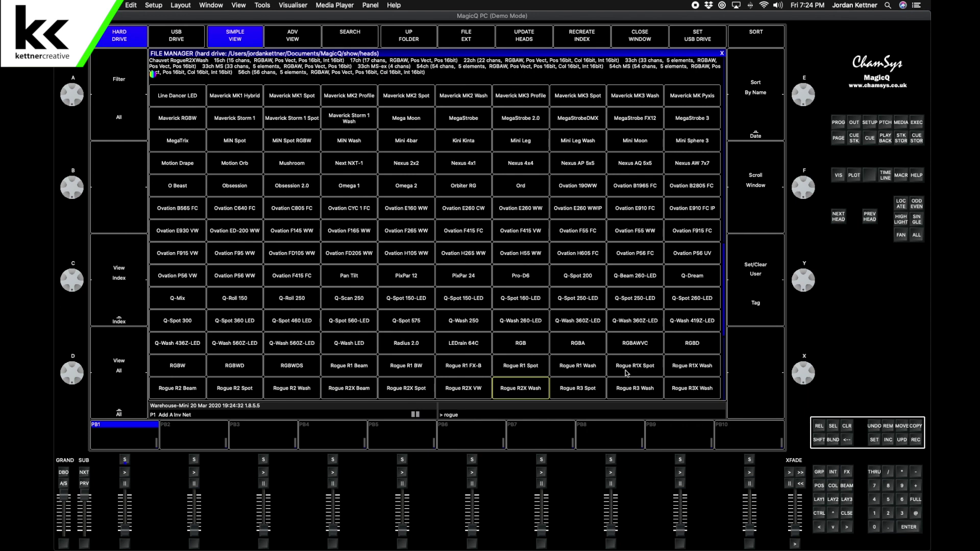
key(Left)
key(Left)
key(Left)
key(Left)
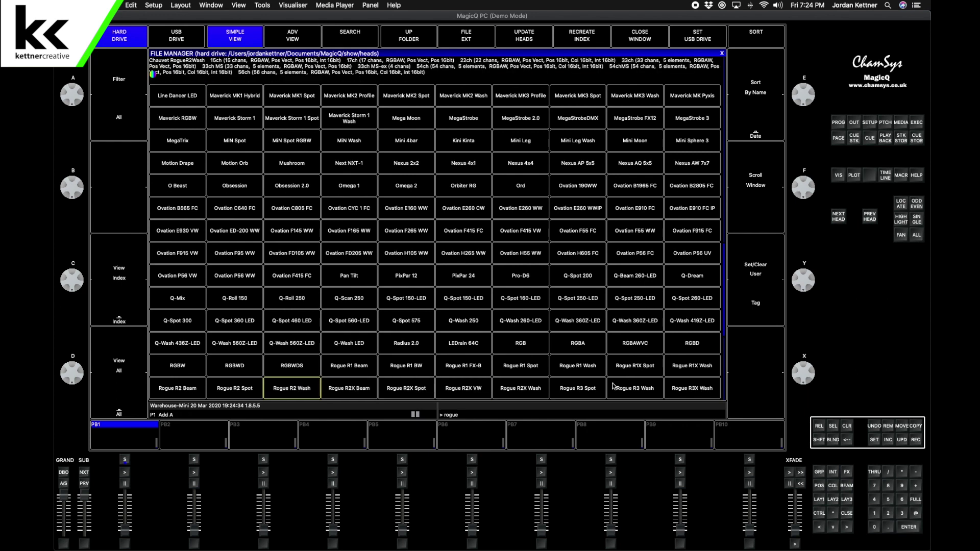
key(Return)
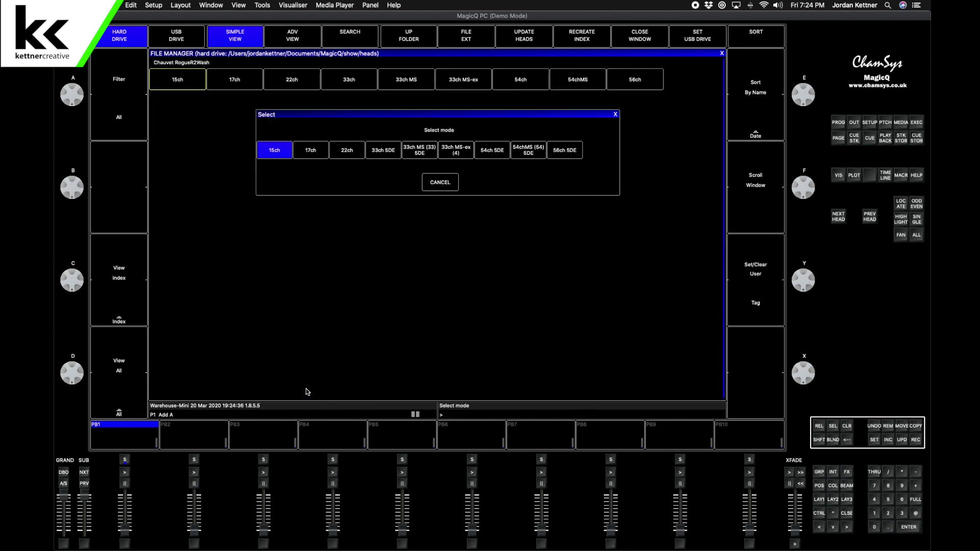
click(349, 153)
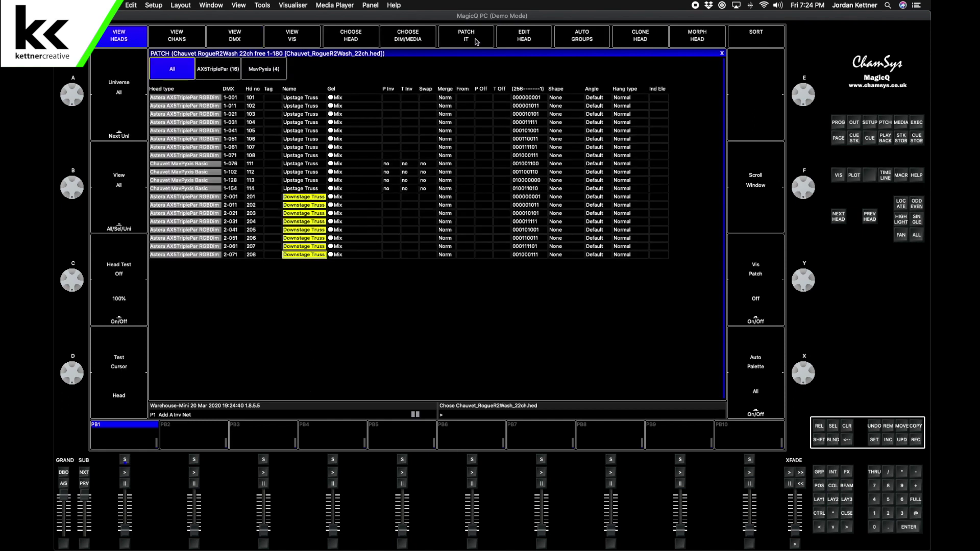
Patch the chosen Rogue R2 Wash as 4@2-201/25*211, with 25-channel spacing on universe 2 and head numbers from 211
click(475, 42)
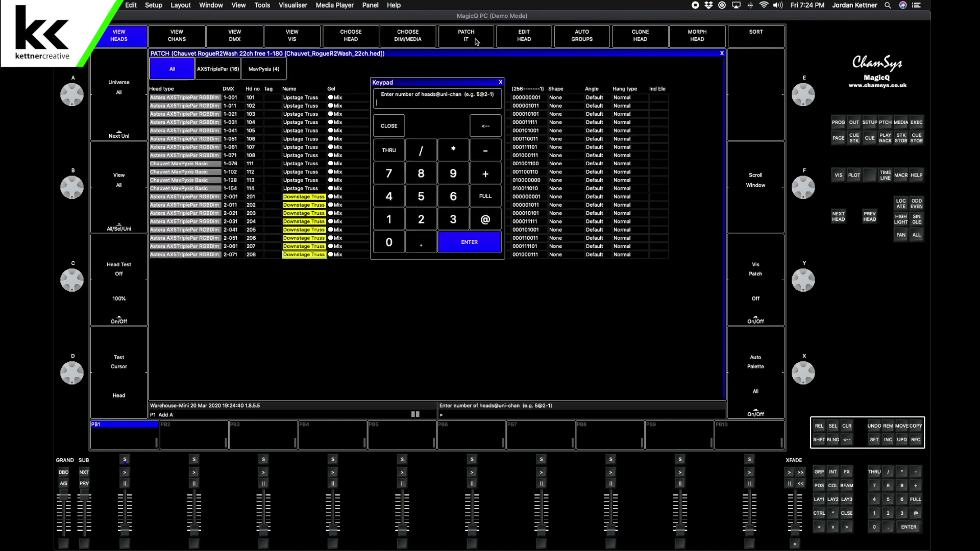
click(388, 194)
click(488, 220)
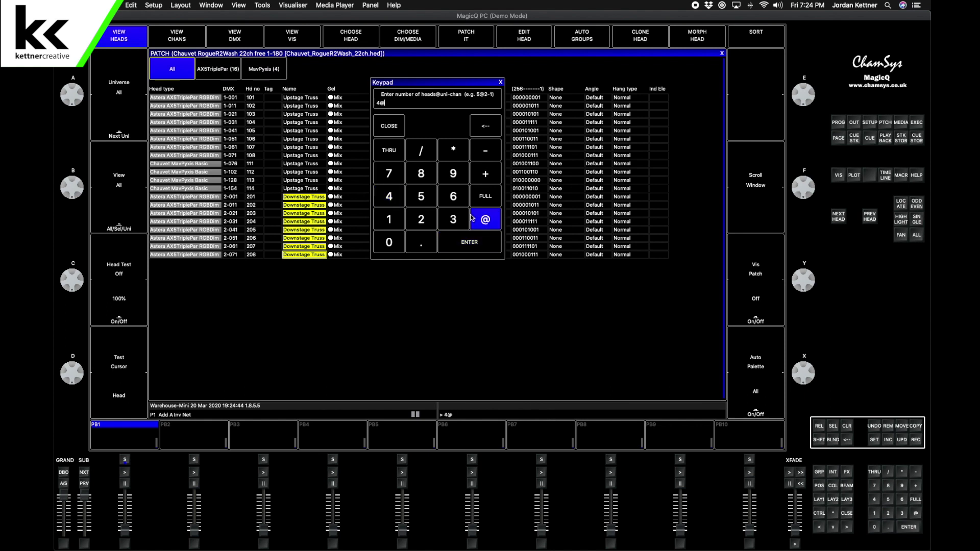
click(422, 221)
click(494, 157)
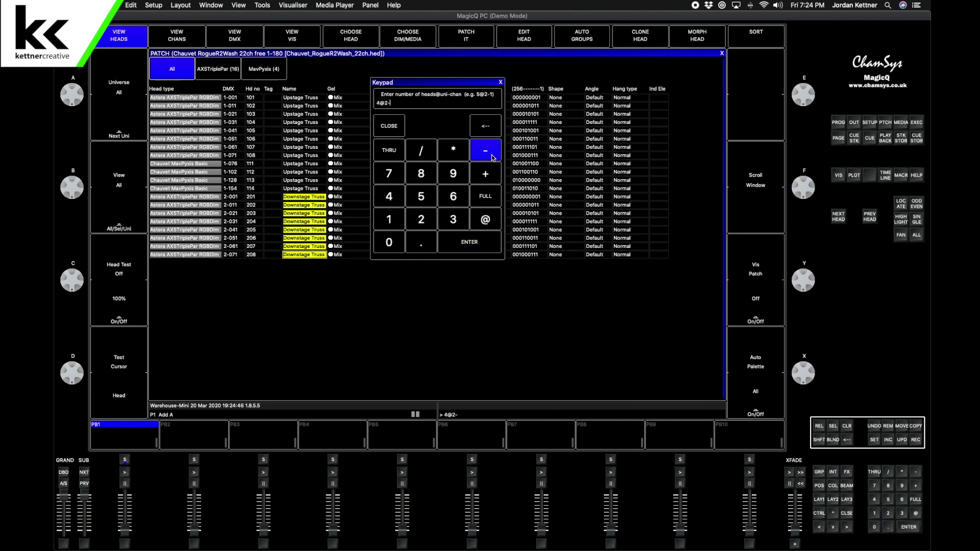
click(422, 219)
click(389, 238)
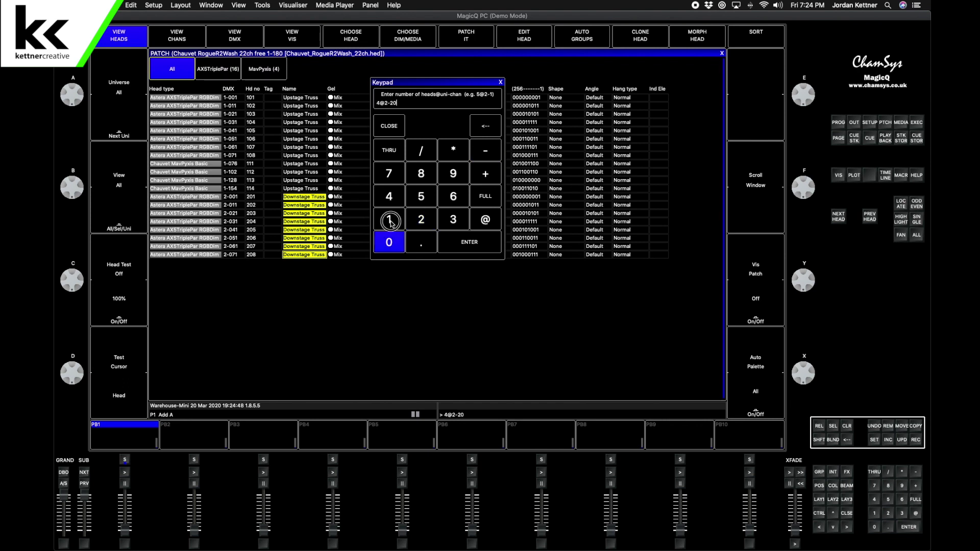
click(388, 219)
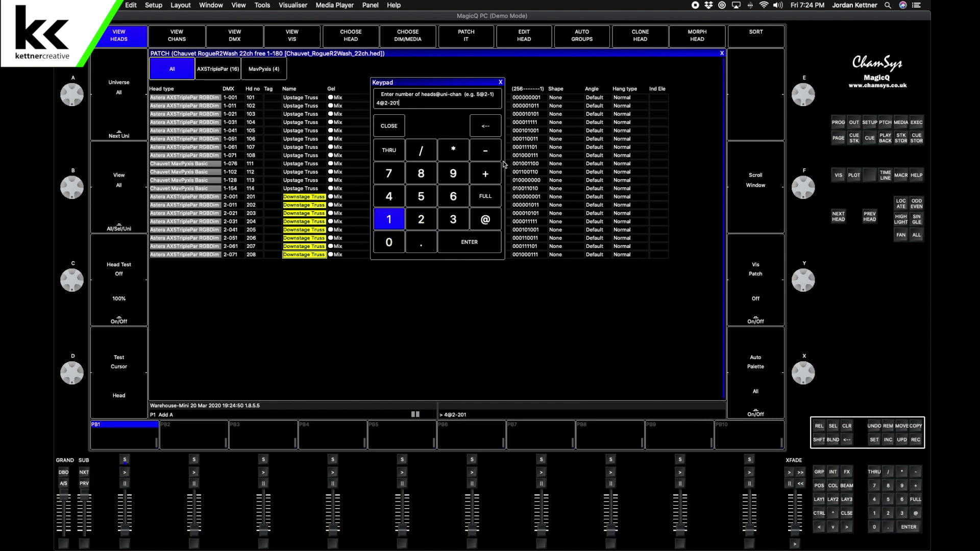
click(422, 152)
click(422, 218)
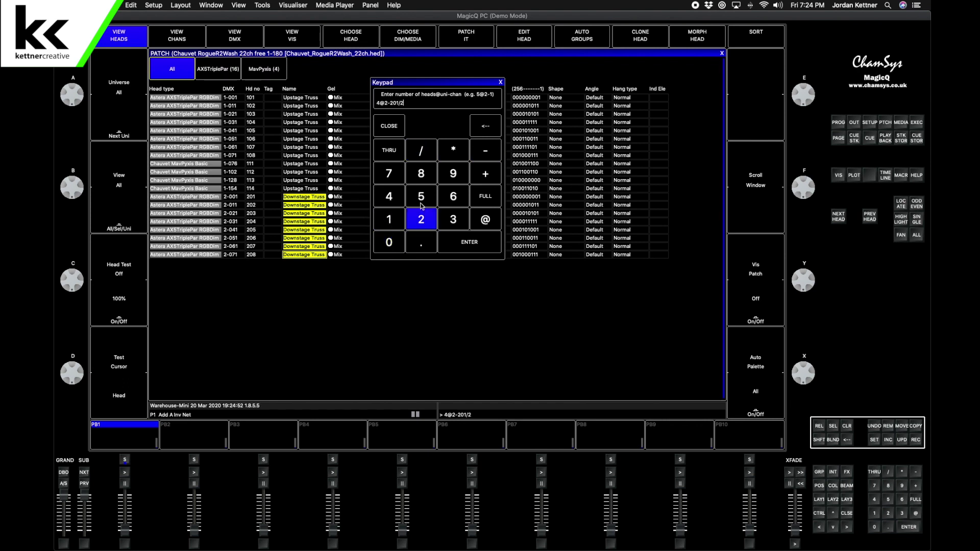
click(422, 202)
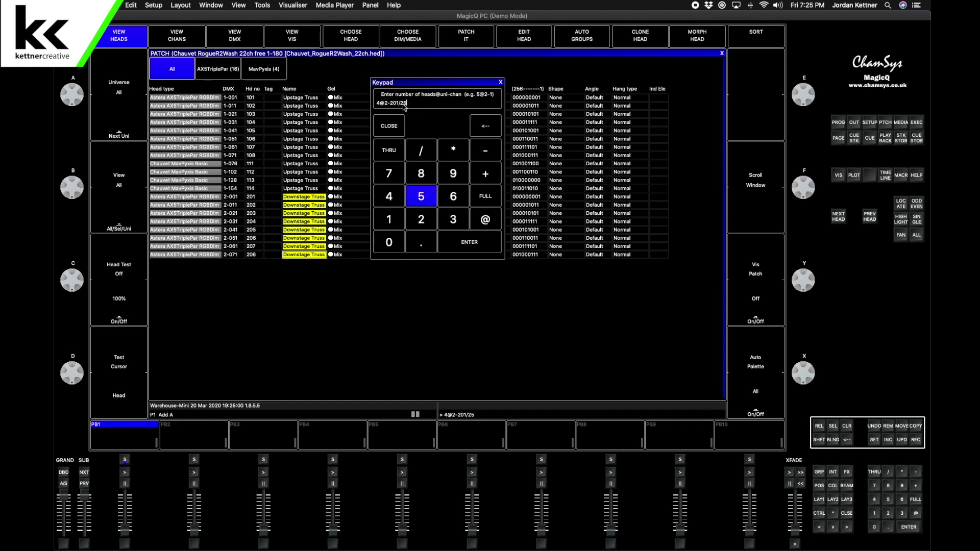
click(456, 152)
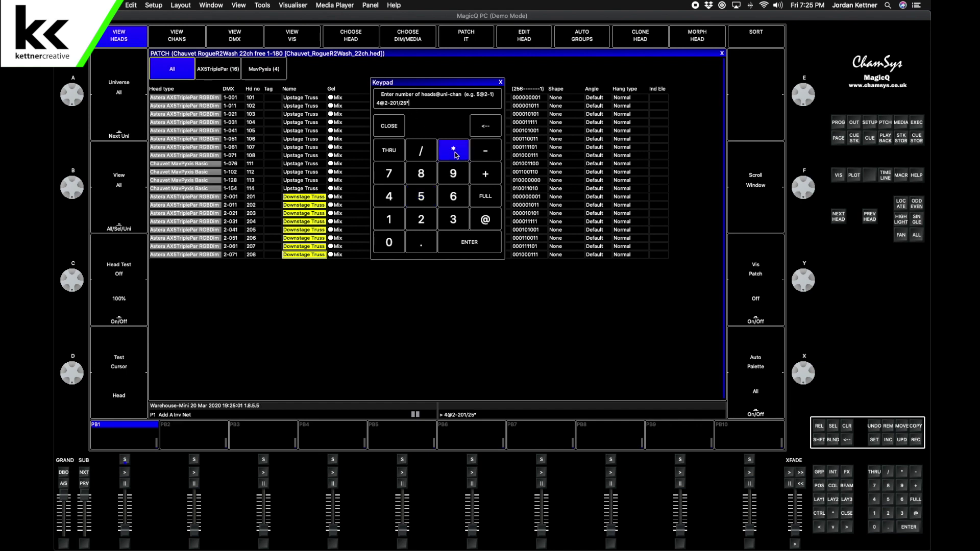
click(421, 222)
click(393, 222)
click(393, 222)
click(472, 249)
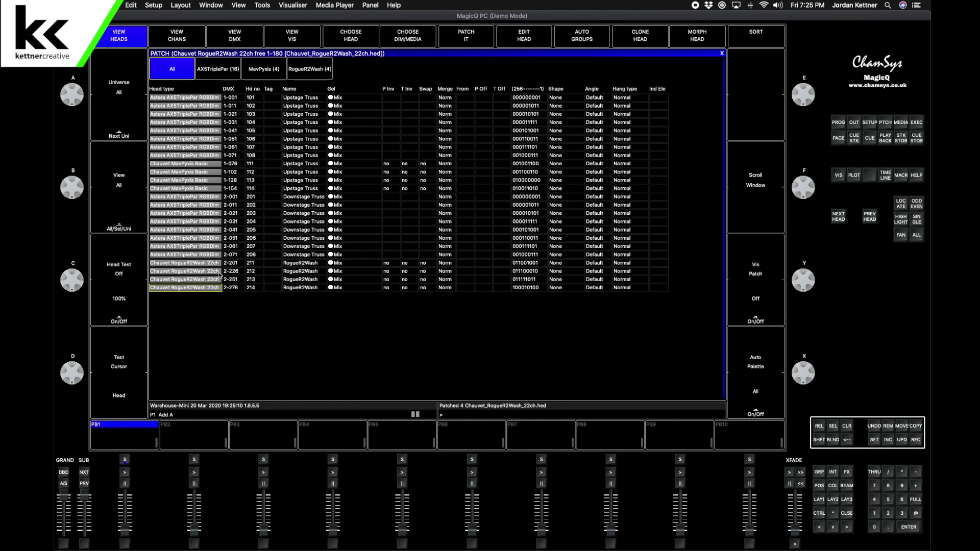
Rename the four RogueR2Wash heads to "Downstage Truss"
drag(300, 264, 297, 291)
text(Downstage Truss)
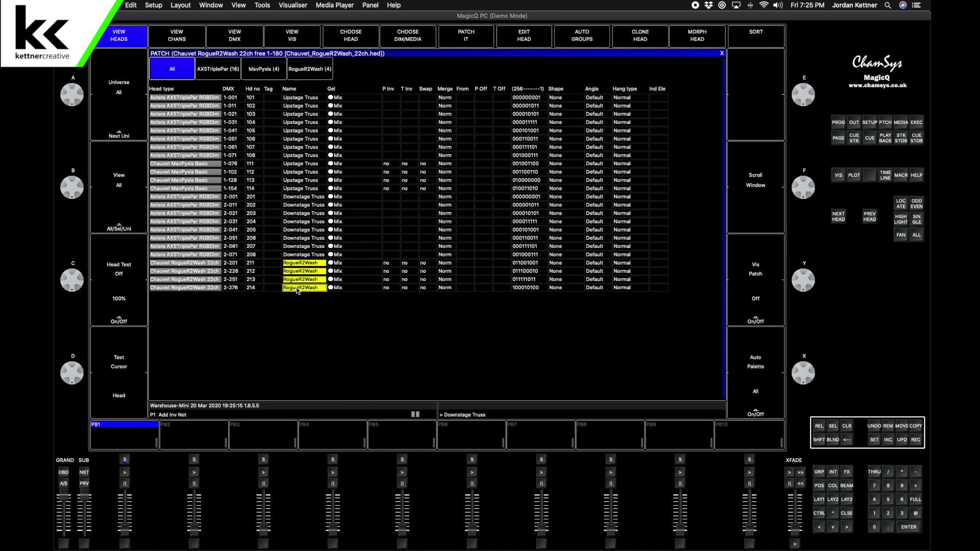
key(Return)
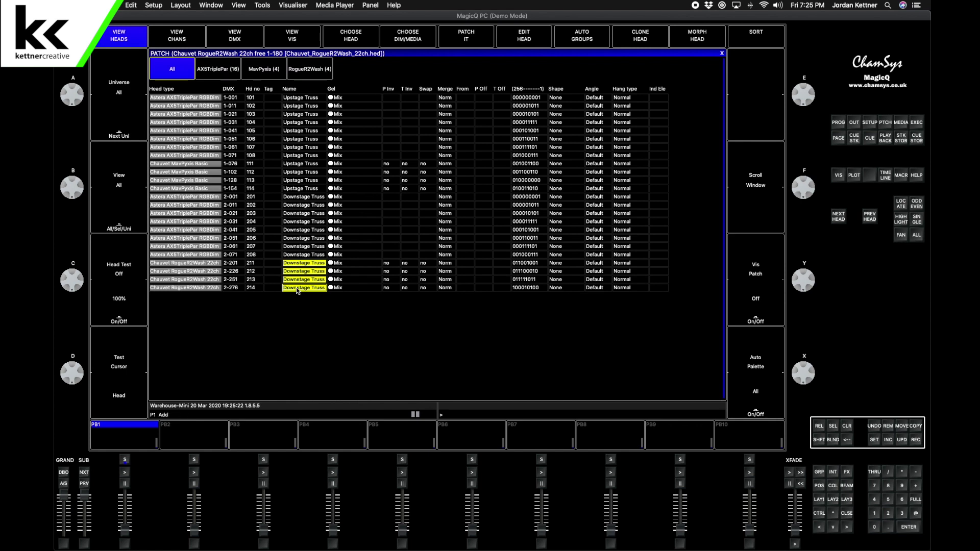
click(365, 44)
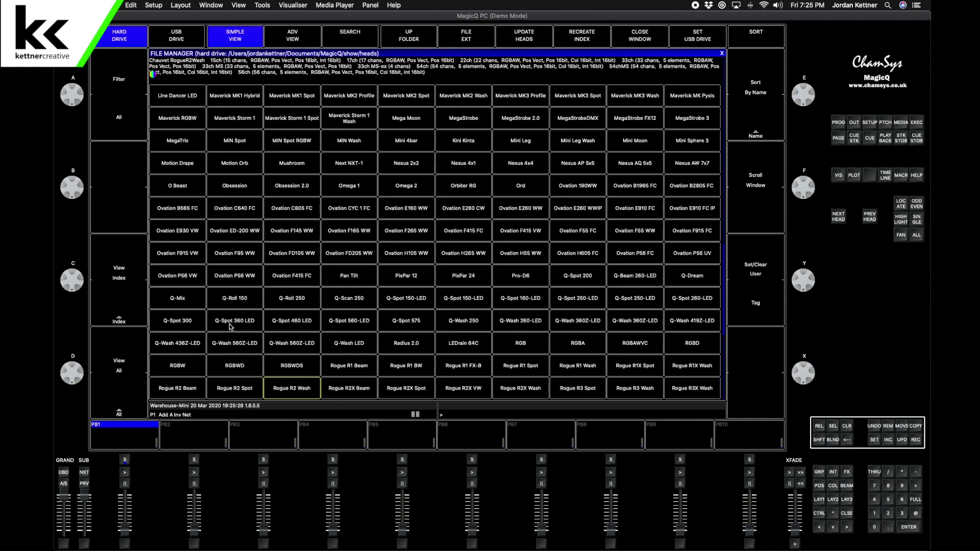
text(k)
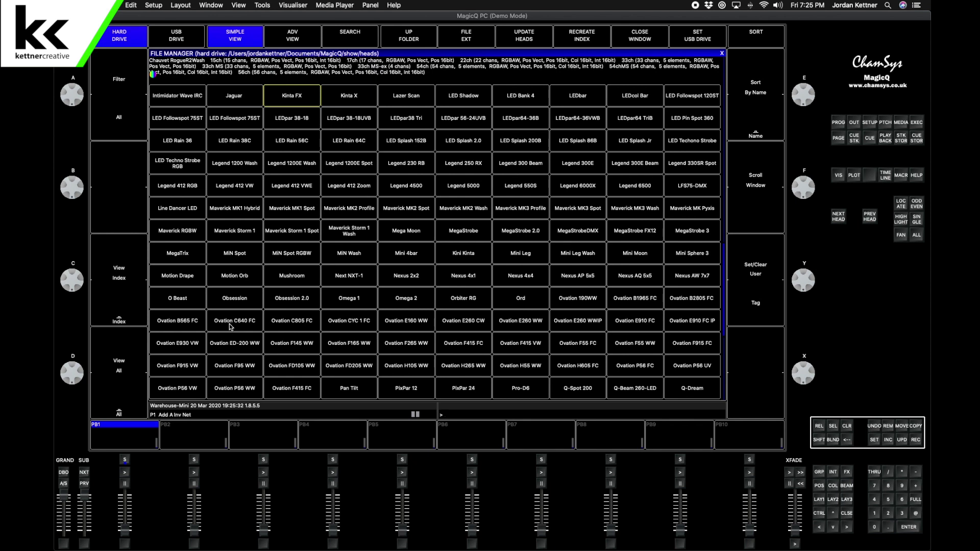
key(Escape)
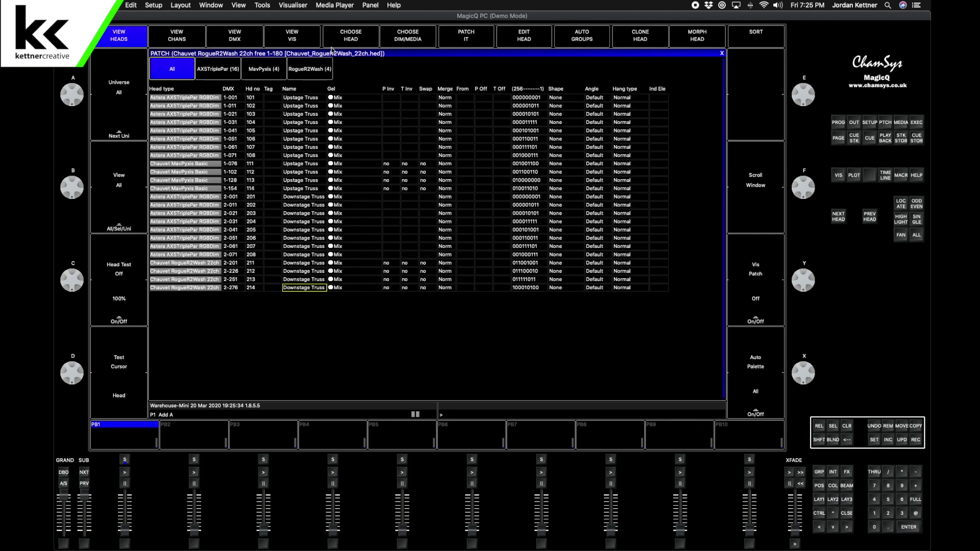
Find "maverick" in the Chauvet head library and choose the Maverick MK1 Spot head in Standard mode
click(351, 39)
key(Return)
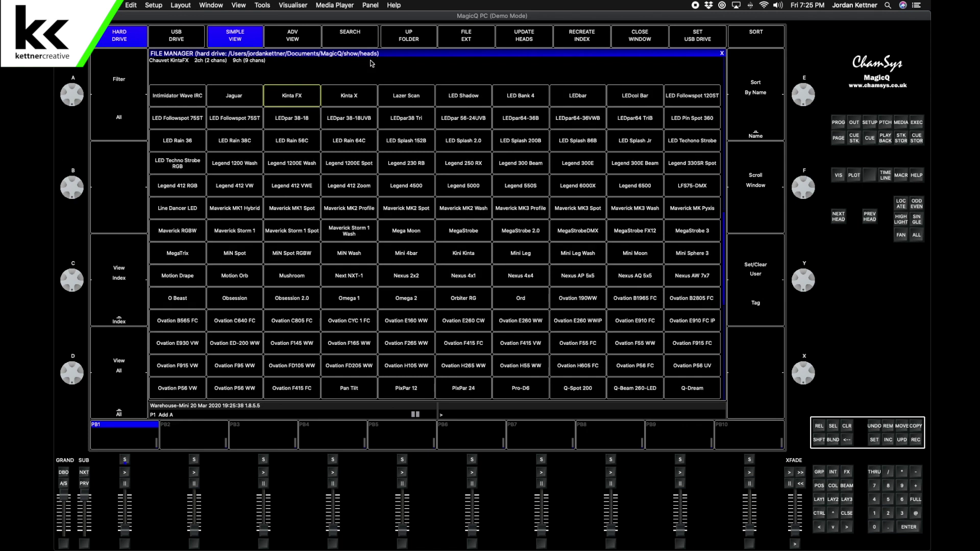
text(mav)
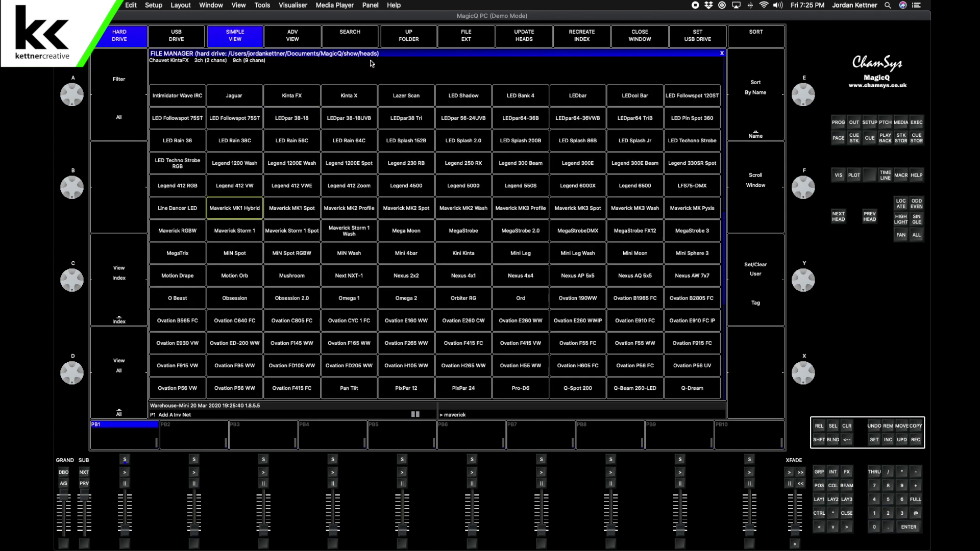
text(erick)
click(307, 208)
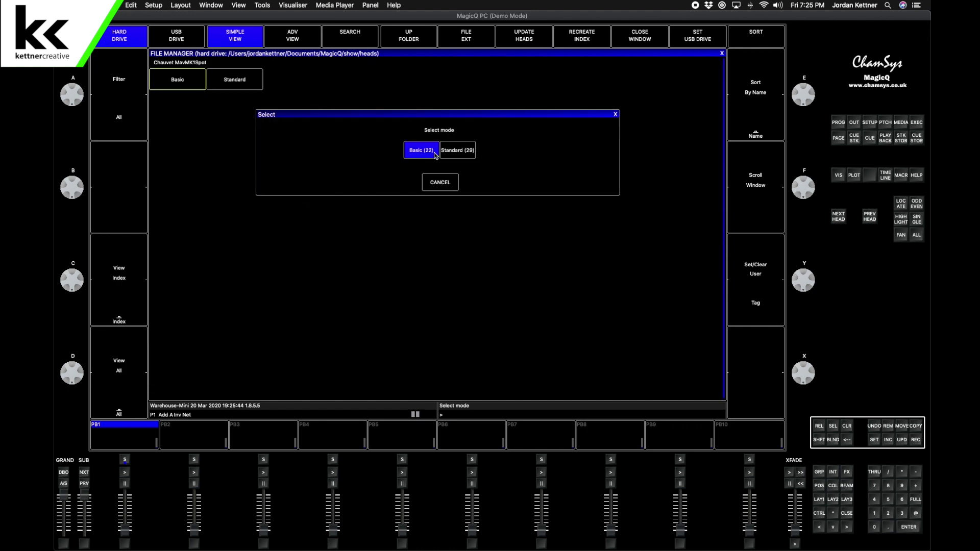
click(457, 153)
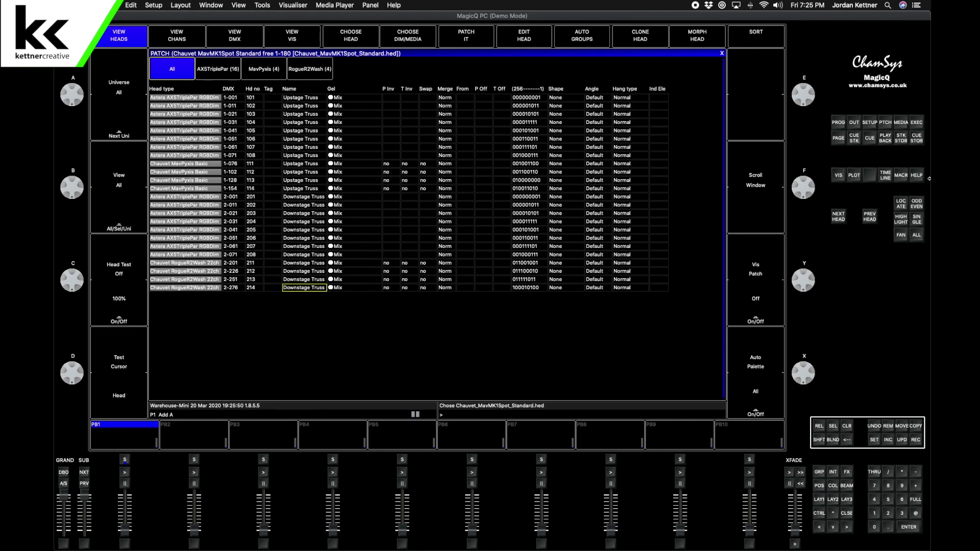
Patch the chosen Maverick MK1 Spot as 2@301/50*221, with 50-channel spacing from address 301 and head numbers from 221
click(470, 37)
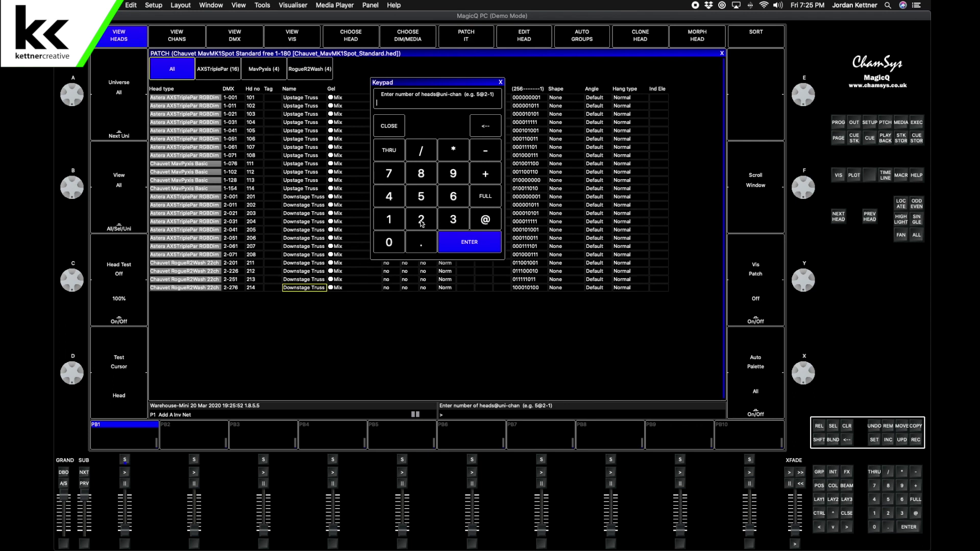
click(422, 220)
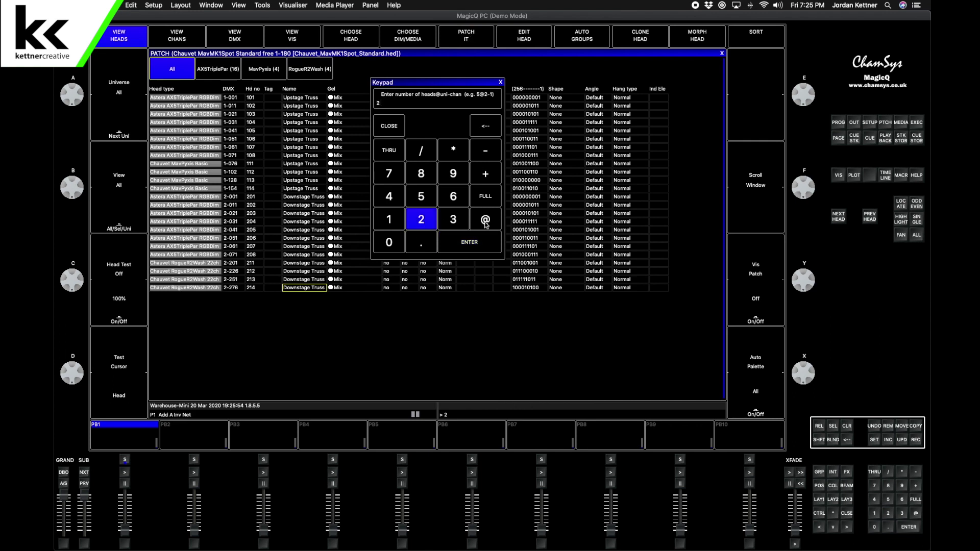
click(484, 221)
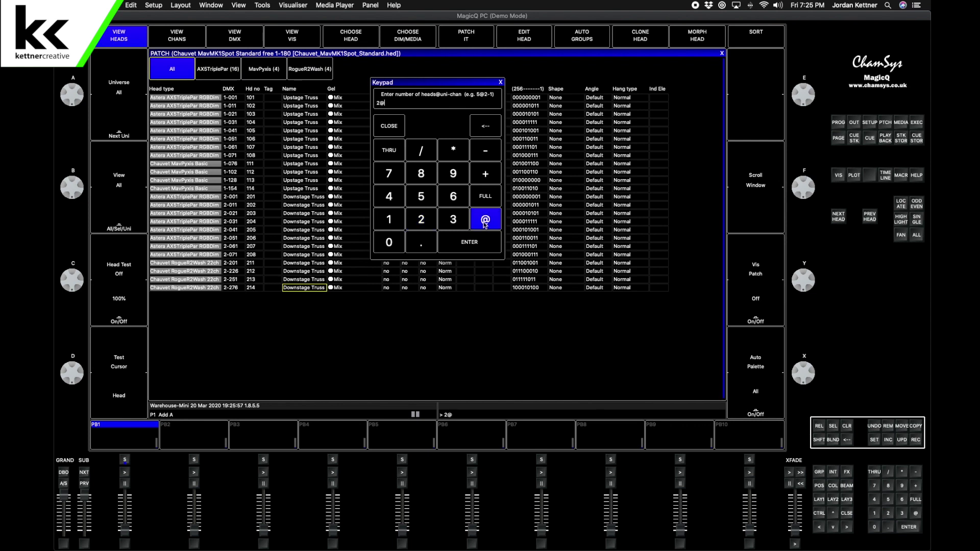
click(452, 220)
click(388, 242)
click(394, 221)
click(419, 150)
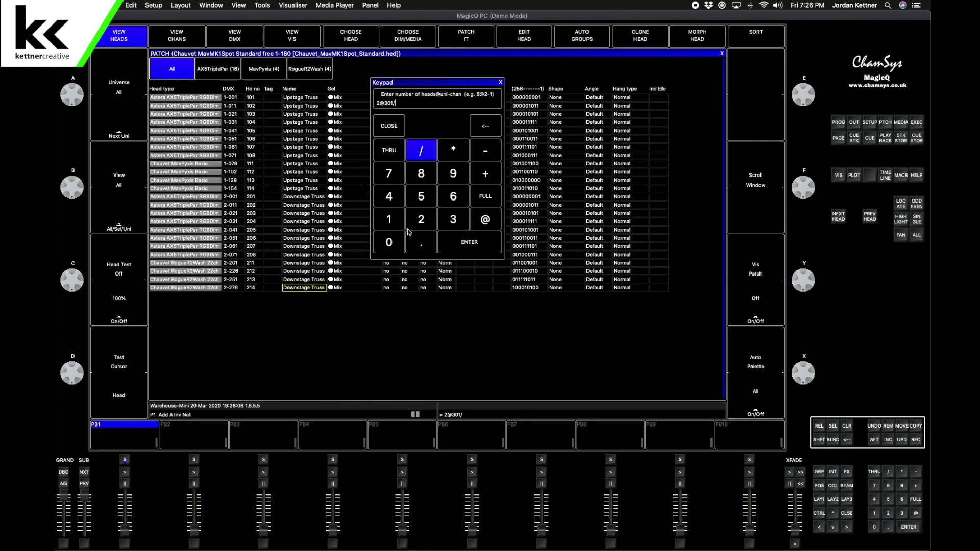
click(422, 198)
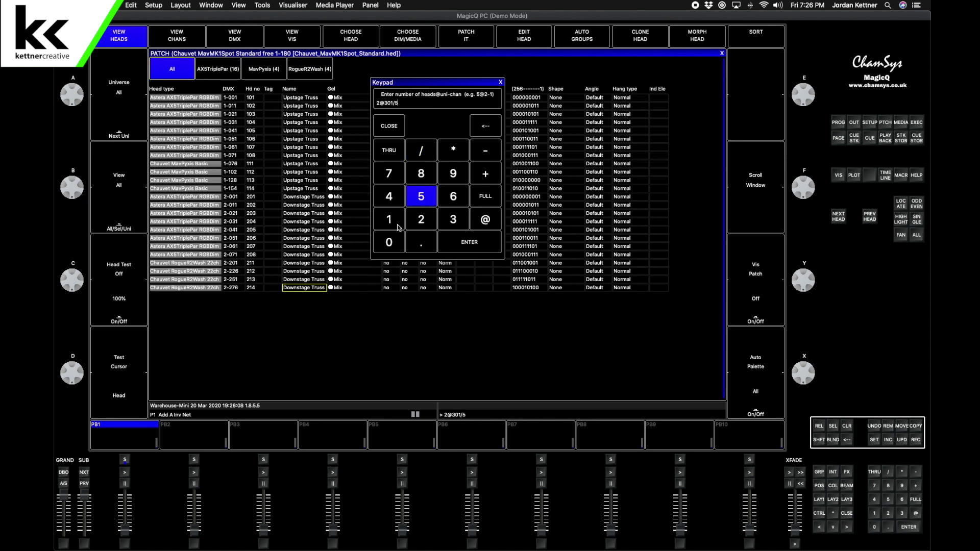
click(392, 243)
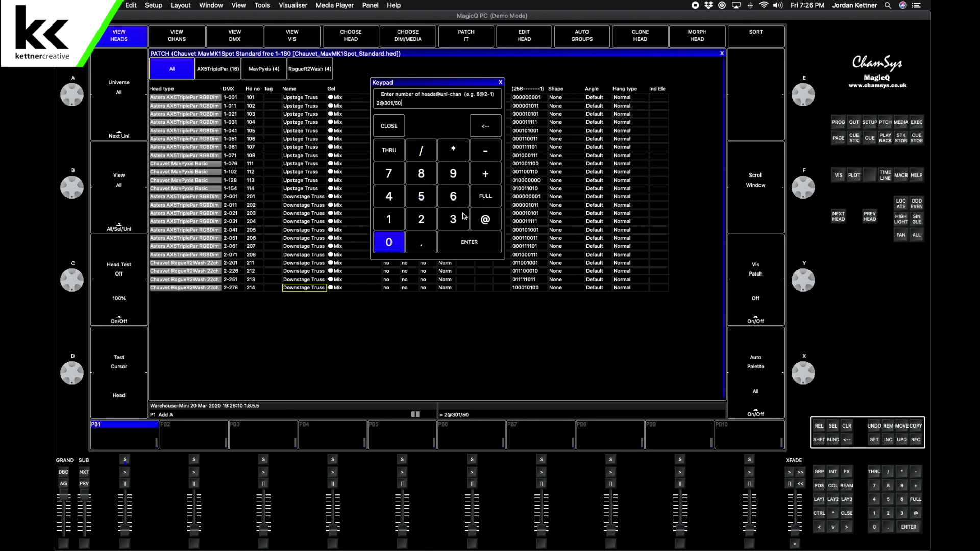
click(453, 149)
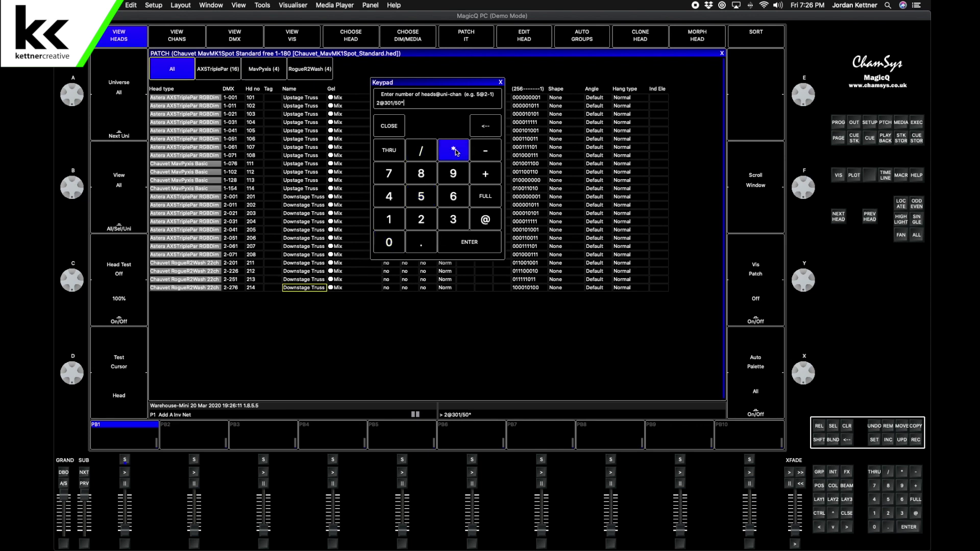
click(420, 224)
click(389, 220)
click(466, 247)
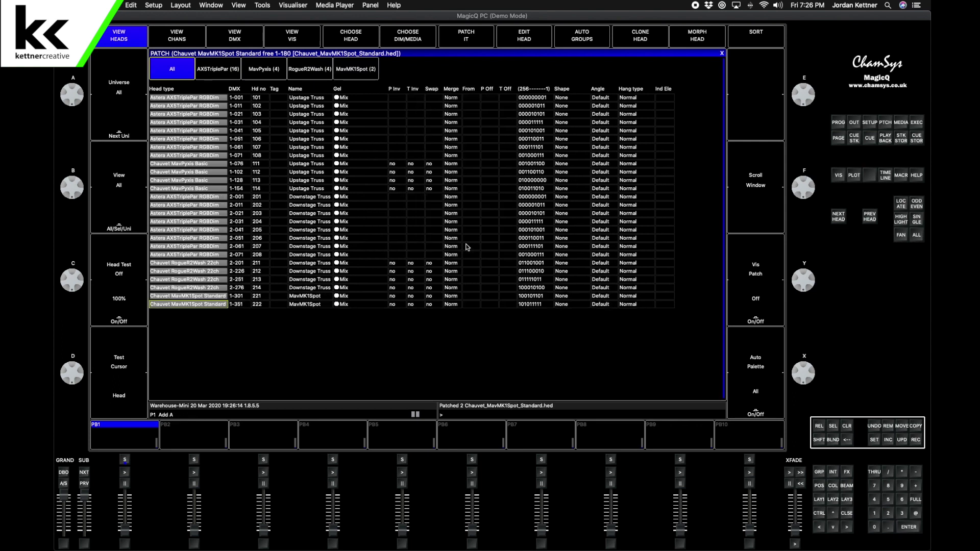
Rename the two newly patched MavMK1Spot heads, numbers 221 and 222, to "Downstage Truss"
click(302, 305)
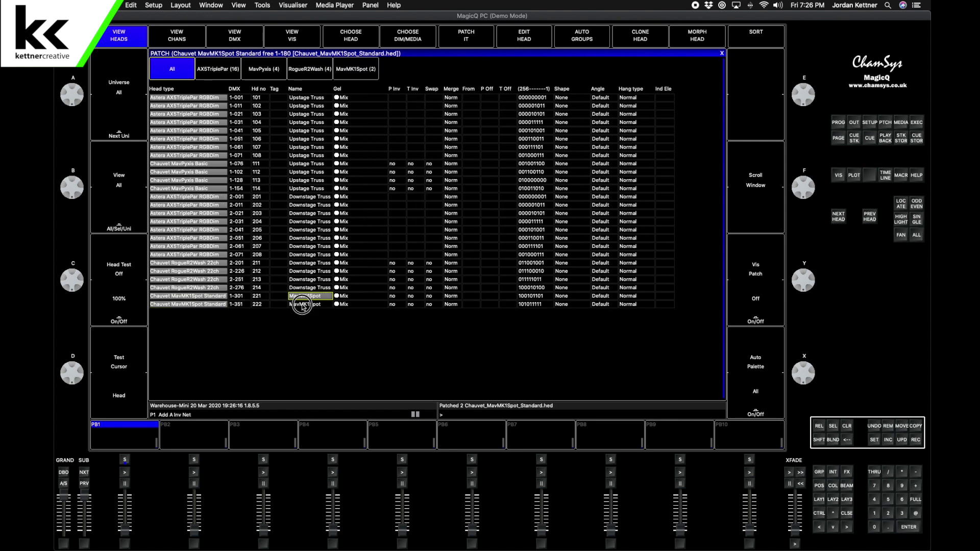
drag(303, 305, 303, 309)
text(Downstage Truss)
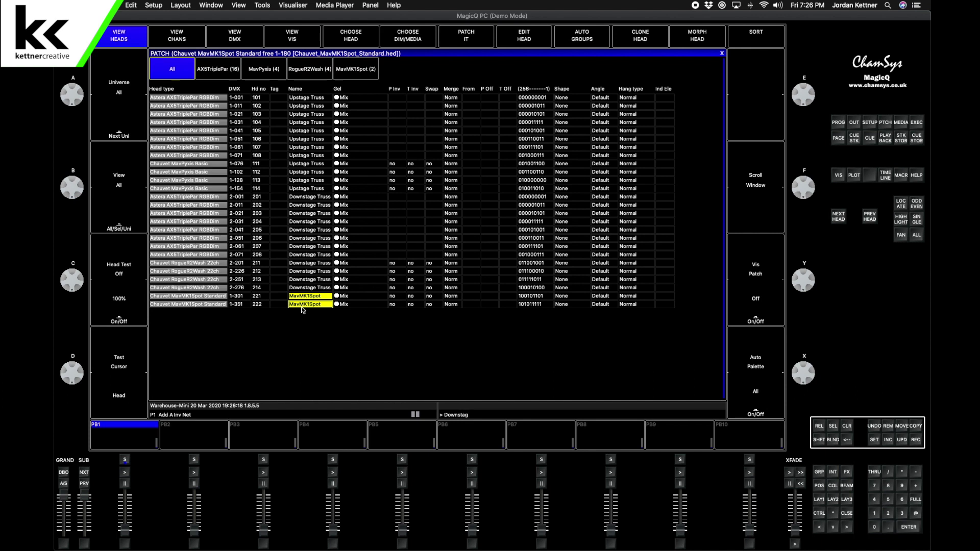
key(Return)
click(349, 40)
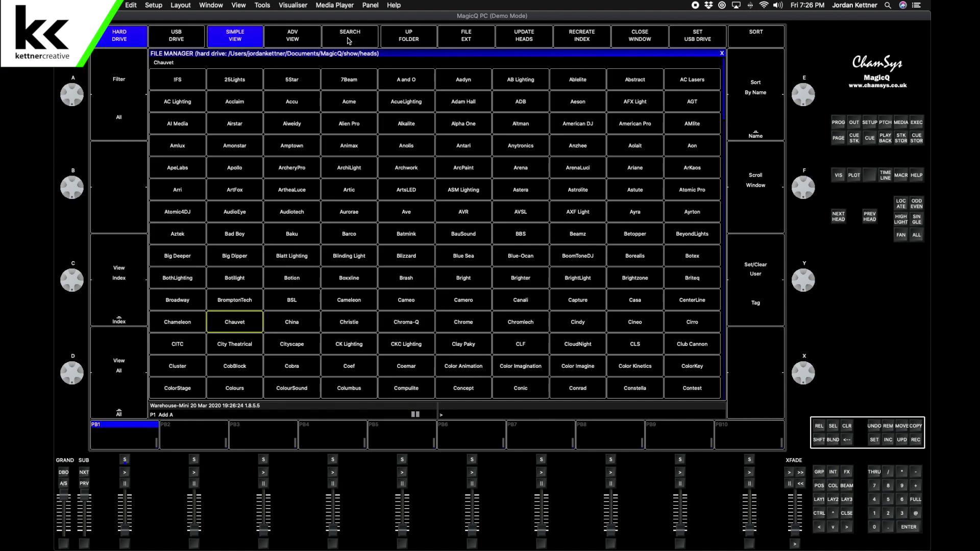
click(125, 116)
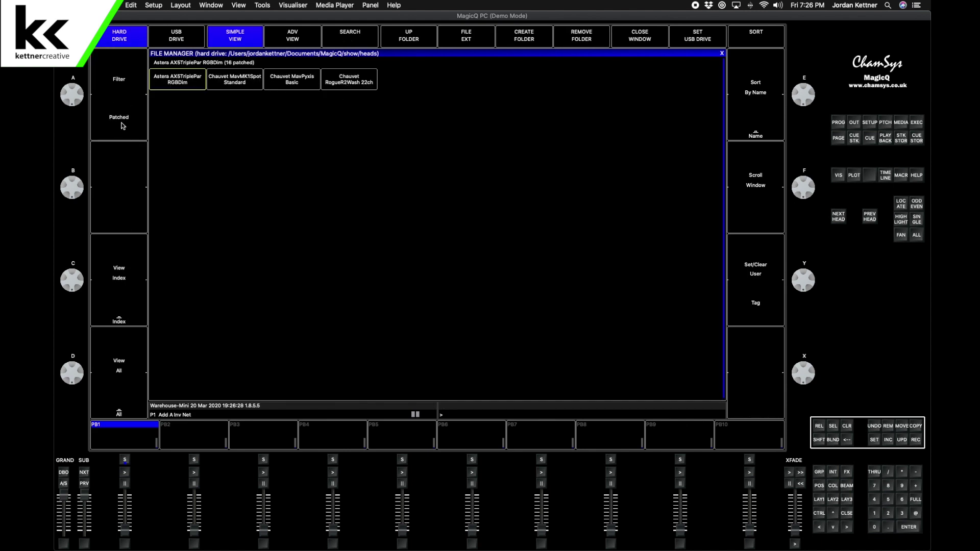
click(292, 79)
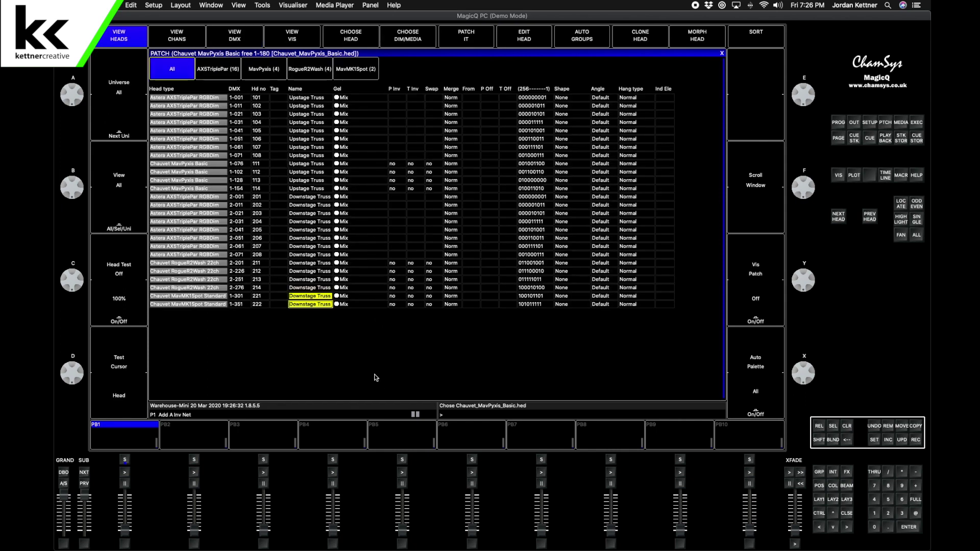
click(468, 40)
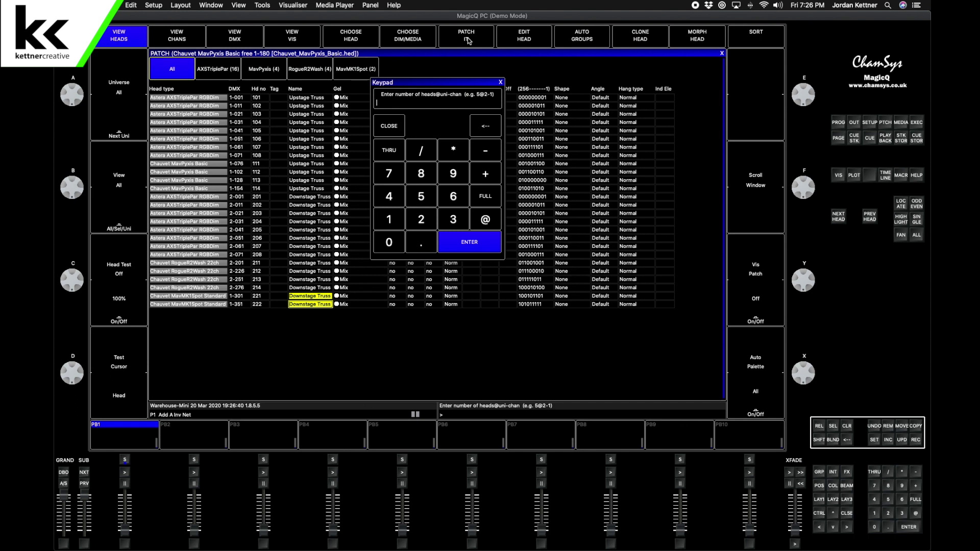
click(501, 83)
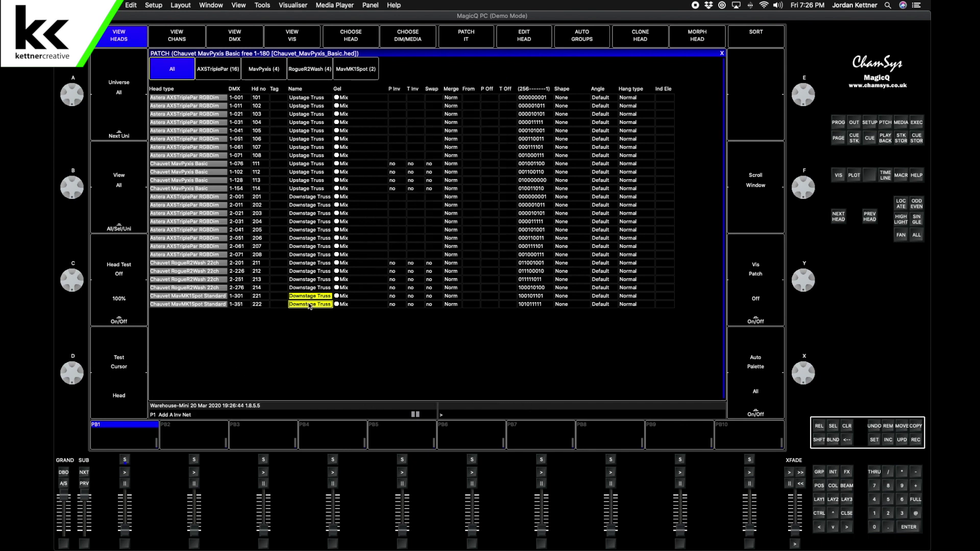
Find "ovation" in the full Chauvet head library and choose the Ovation 190WW head in Uno mode
click(361, 37)
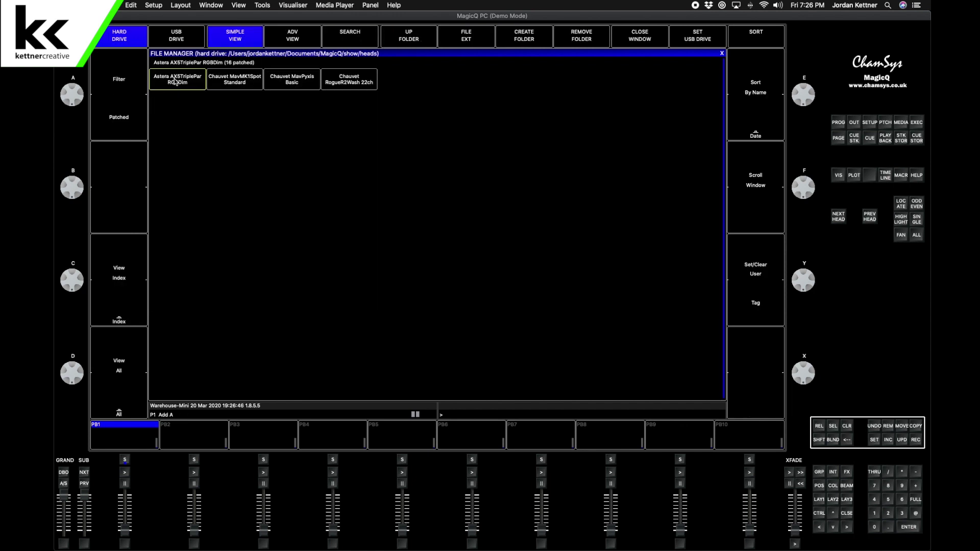
click(110, 80)
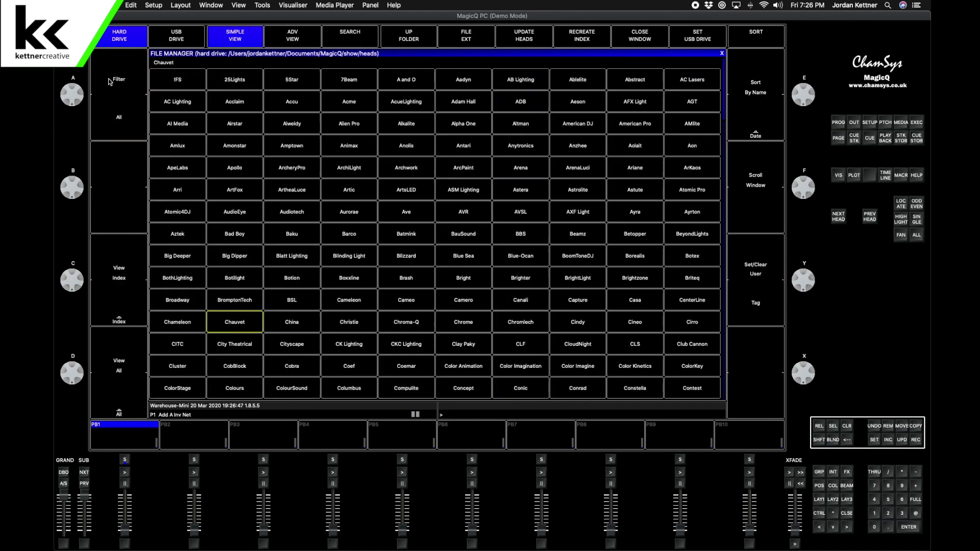
click(243, 327)
text(ovation)
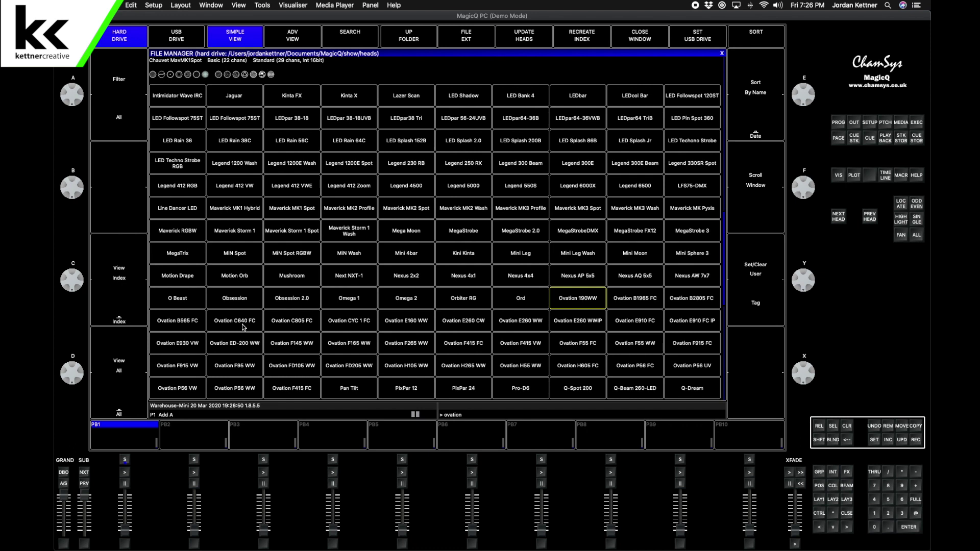
click(587, 300)
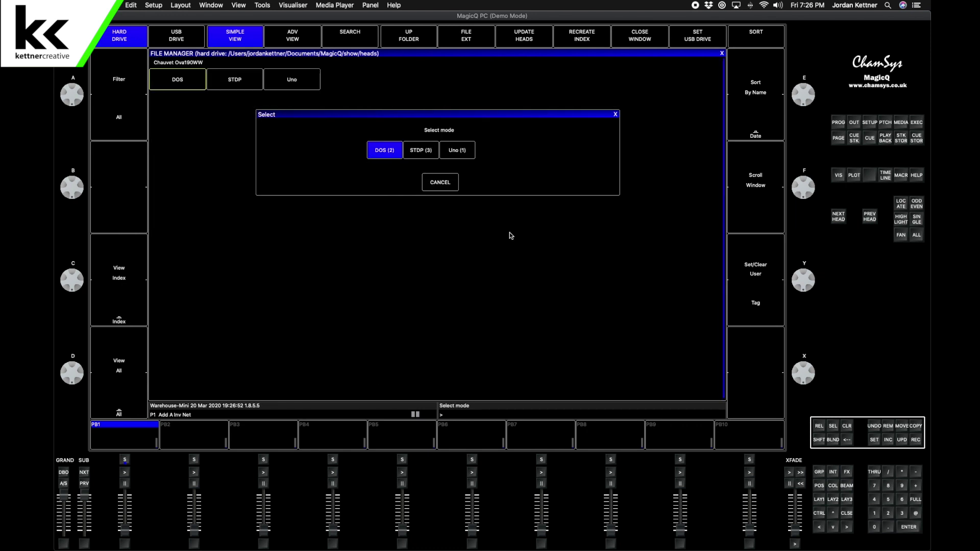
click(460, 152)
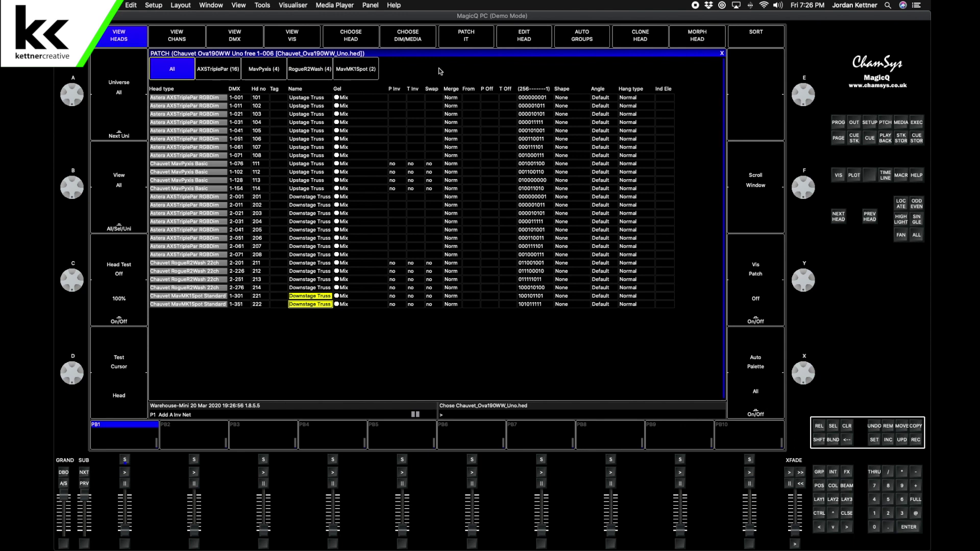
Patch the chosen Ovation 190WW as 4@2-401*231, from address 401 on universe 2 with head numbers from 231
click(468, 40)
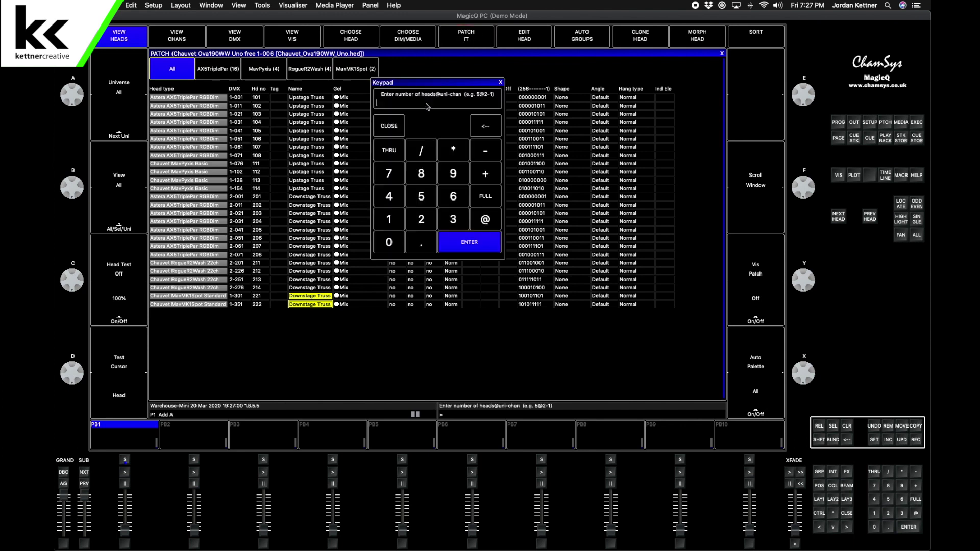
click(391, 199)
click(485, 226)
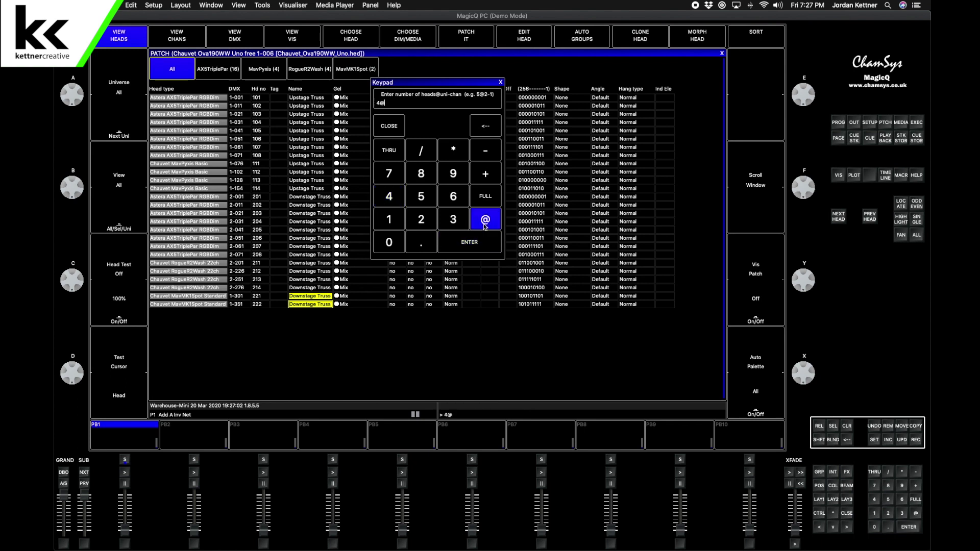
click(430, 224)
click(487, 150)
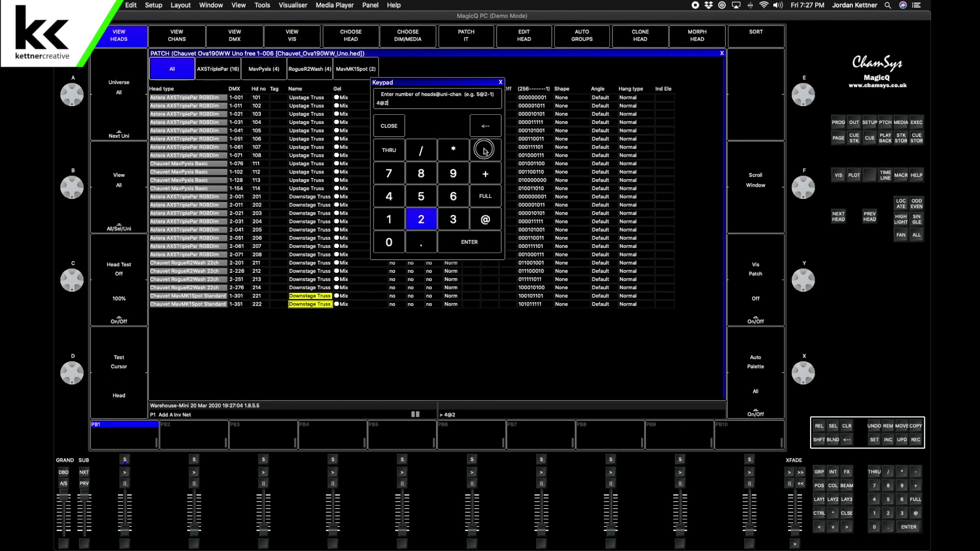
click(390, 198)
click(391, 238)
click(398, 227)
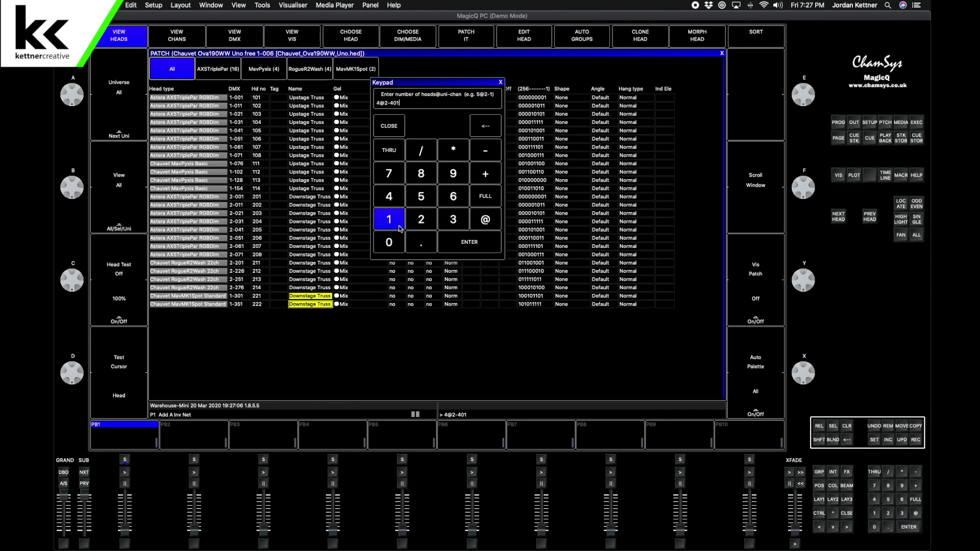
click(455, 150)
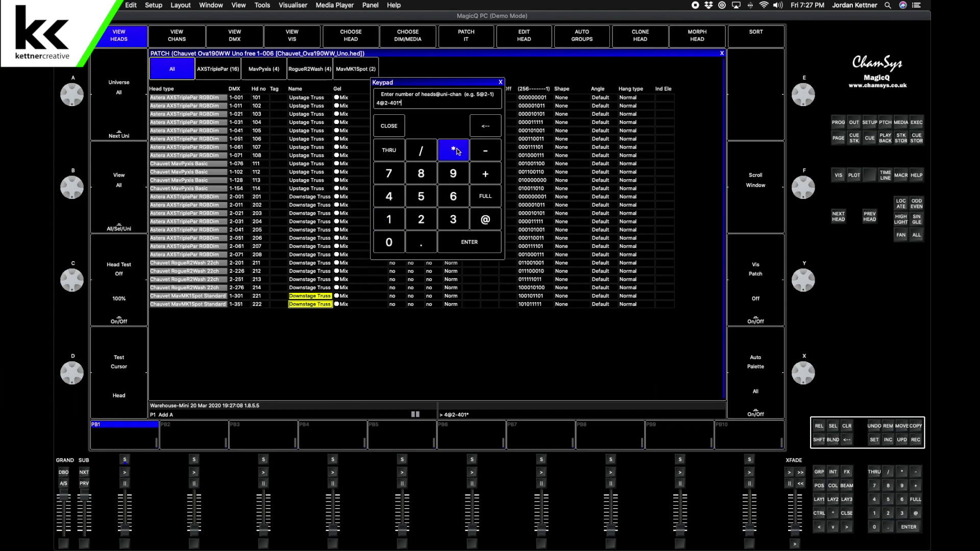
click(423, 223)
click(452, 222)
click(389, 220)
click(444, 244)
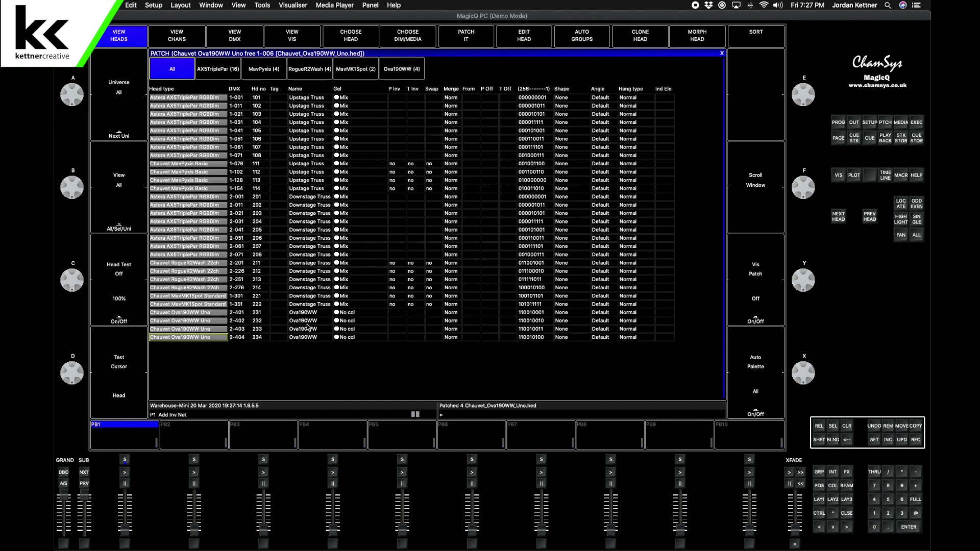
Rename the four Ova190WW heads to "Downstage Truss"
drag(308, 315, 305, 337)
text(Downst)
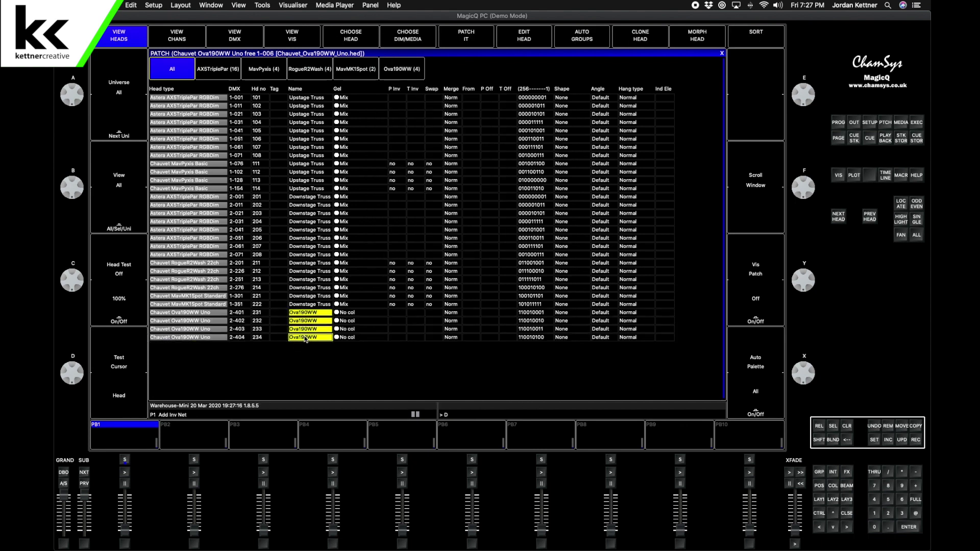
text(age Truss)
key(Return)
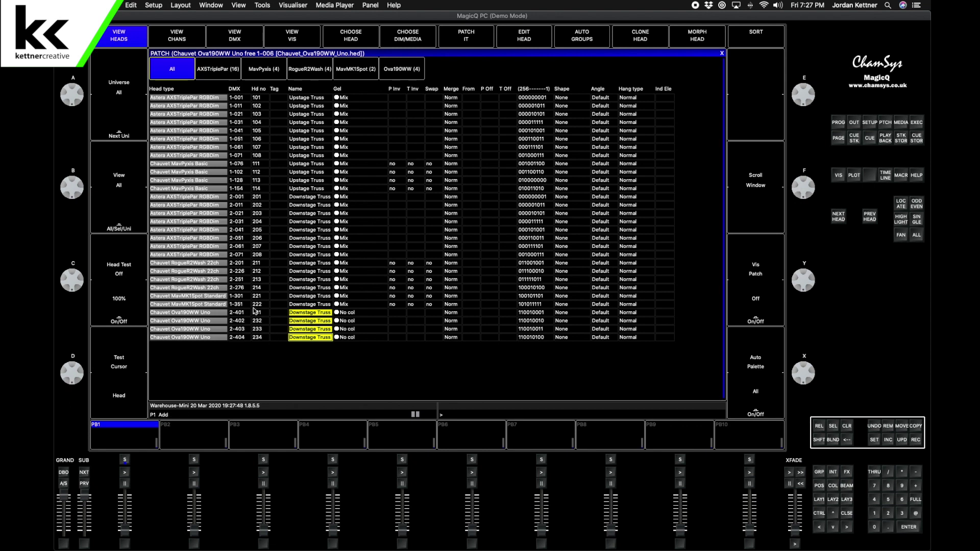
Filter the head library to patched heads and choose the Chauvet MavMK1Spot Standard head
click(311, 279)
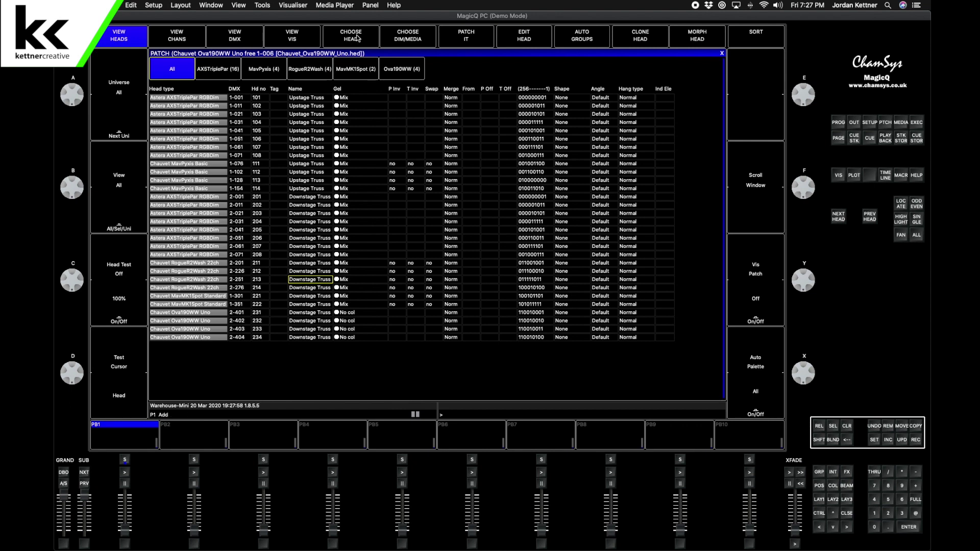
click(358, 38)
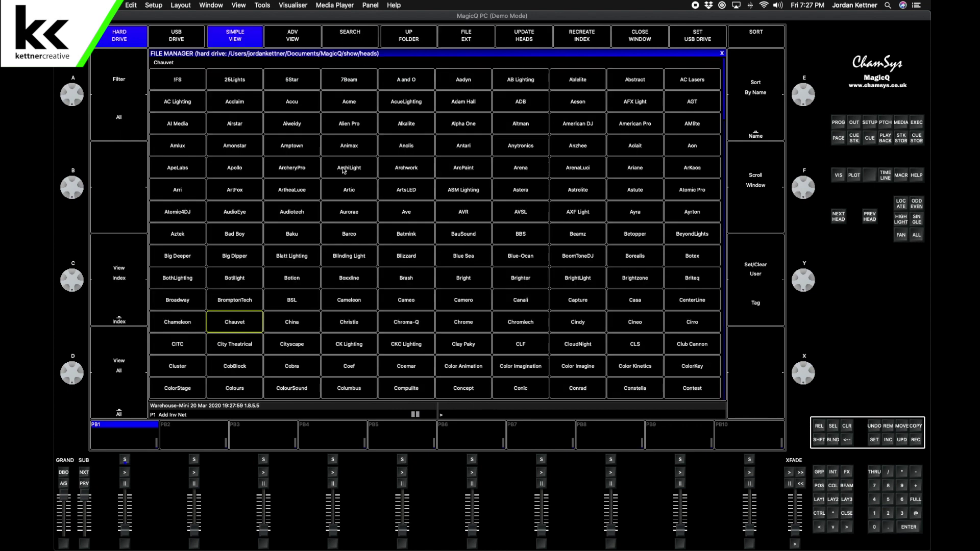
click(119, 81)
click(119, 81)
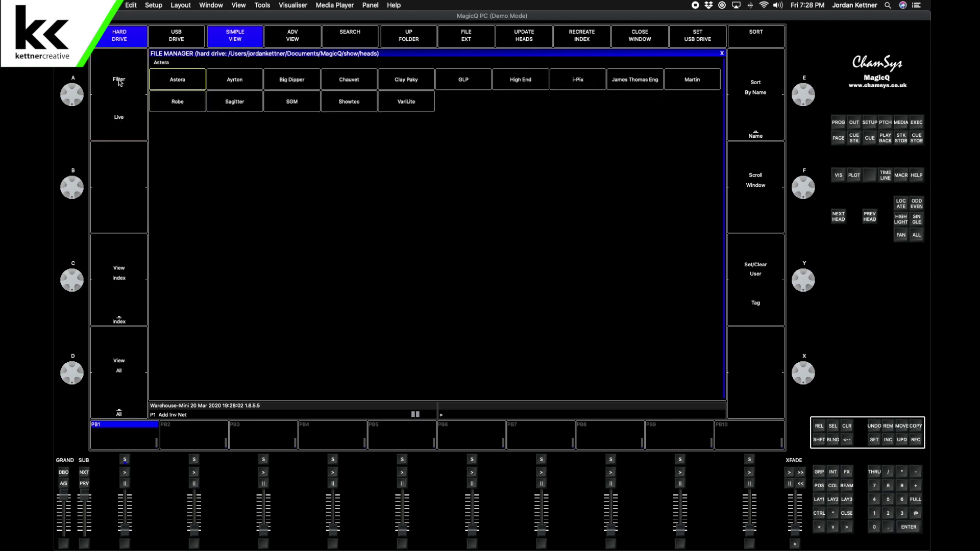
click(119, 80)
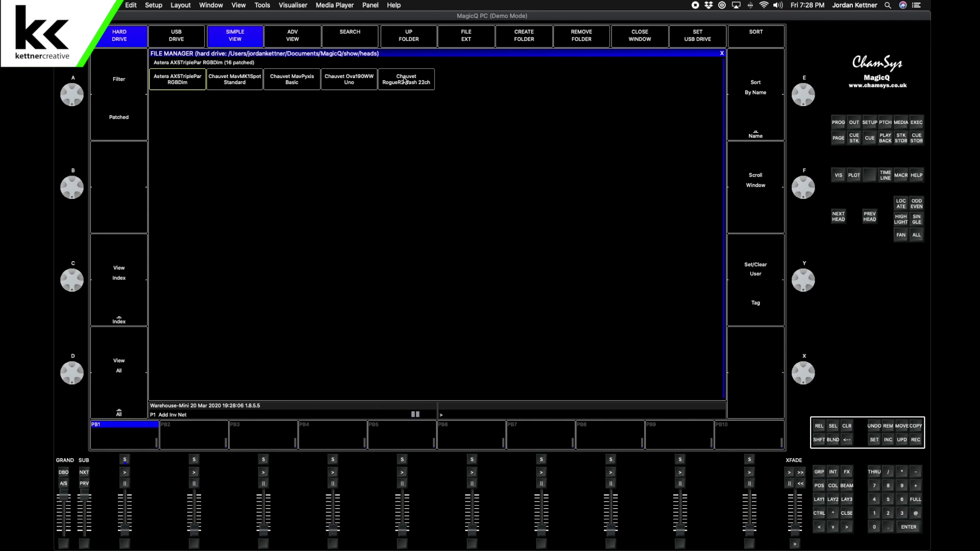
click(246, 82)
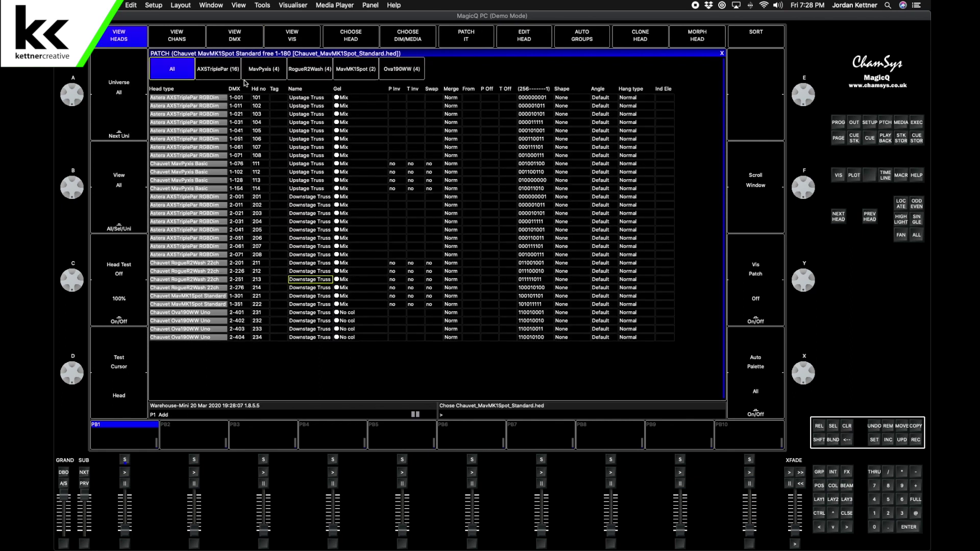
Patch the chosen MavMK1Spot as 4@3-1*301, from address 1 on universe 3 with head numbers from 301
click(466, 39)
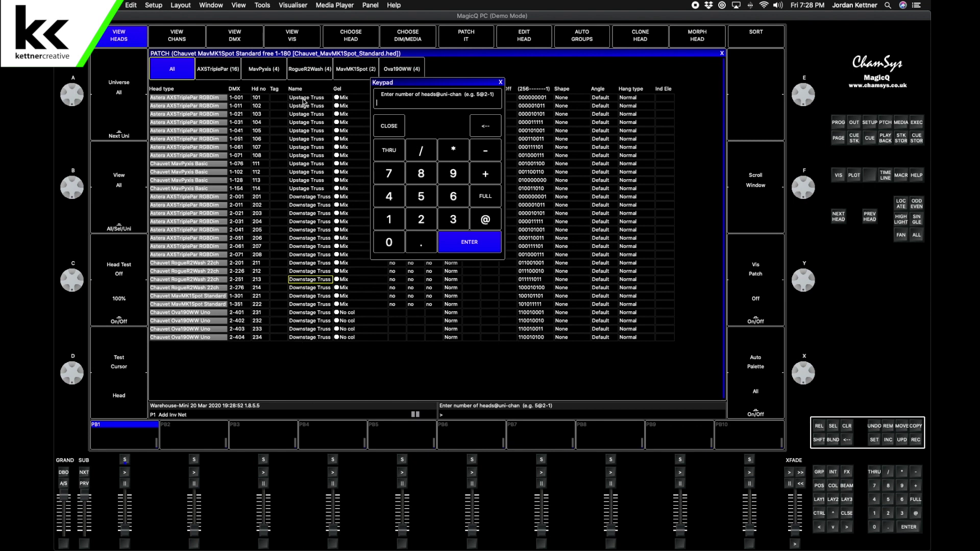
click(393, 196)
click(487, 220)
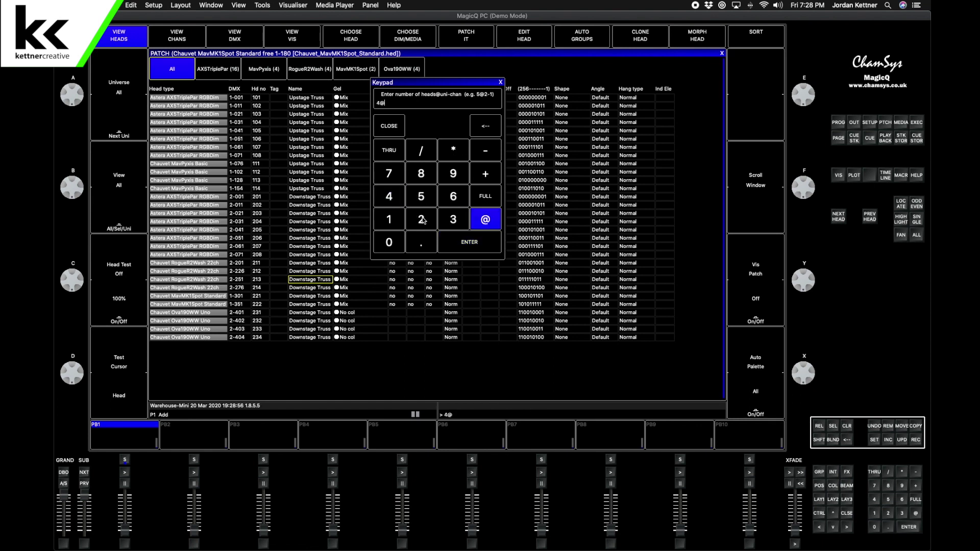
click(456, 221)
click(486, 150)
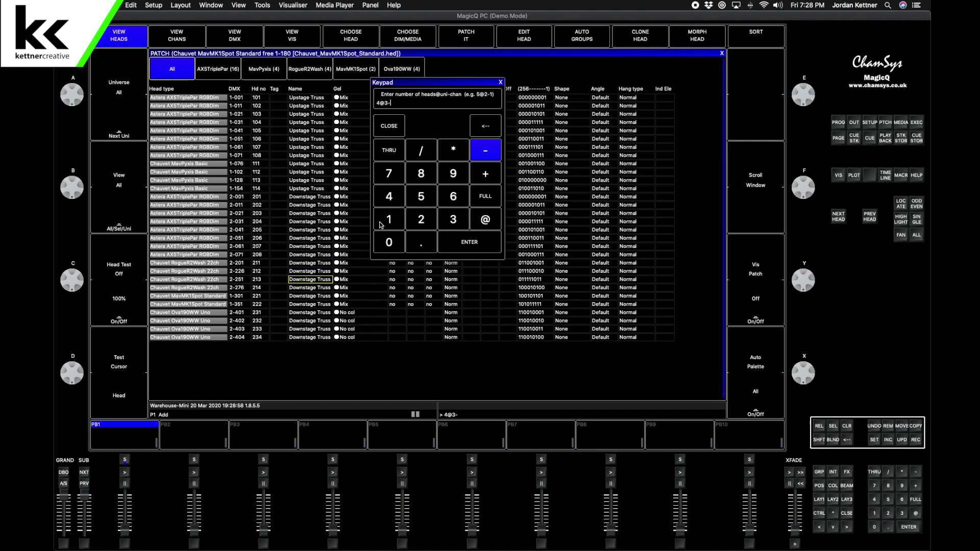
click(391, 221)
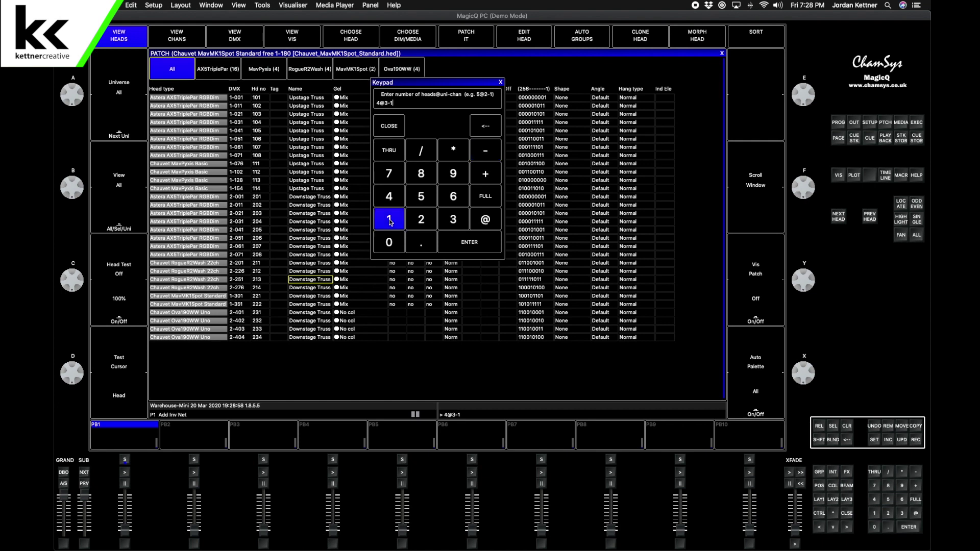
click(454, 152)
click(453, 219)
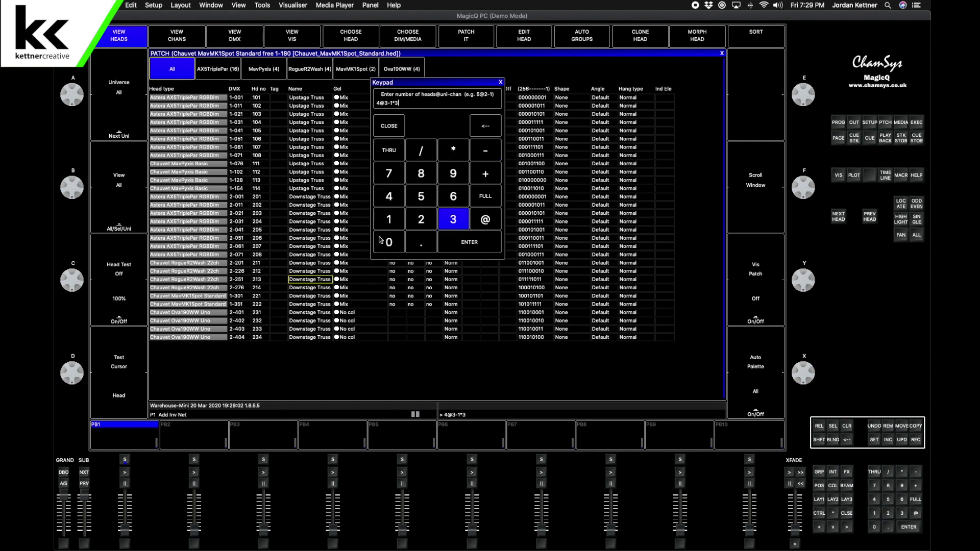
click(389, 242)
click(389, 220)
click(470, 243)
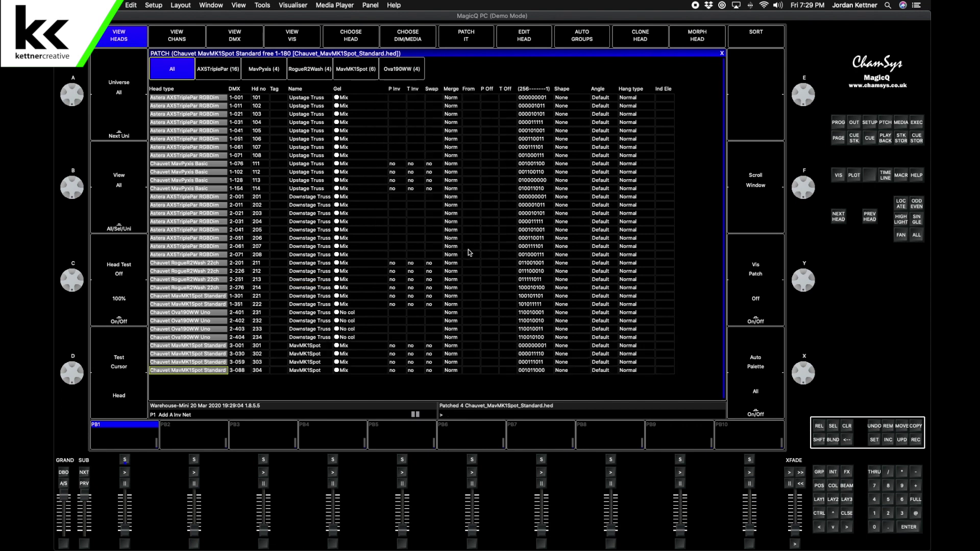
Rename the four MavMK1Spot heads on universe 3 to "Upstage Floor"
drag(306, 345, 301, 369)
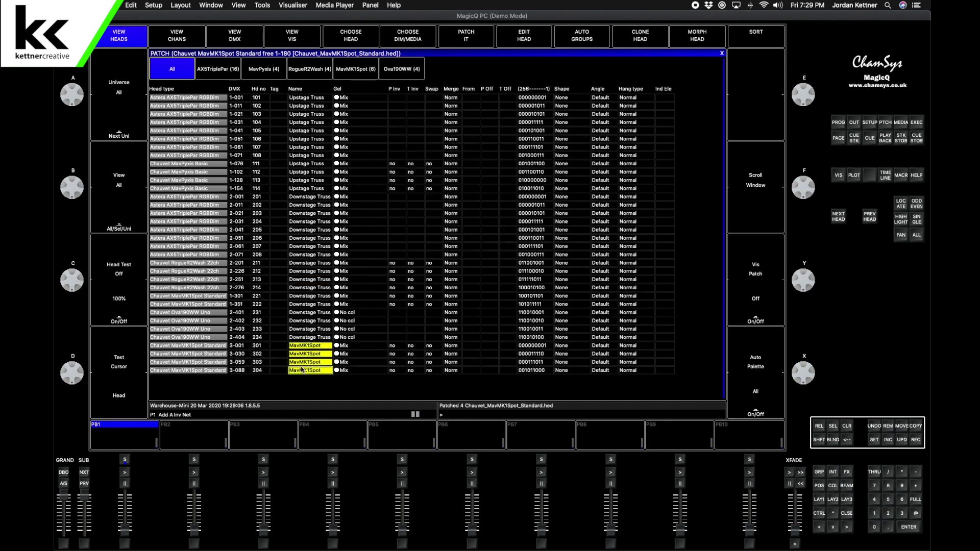
text(Upstage Flo)
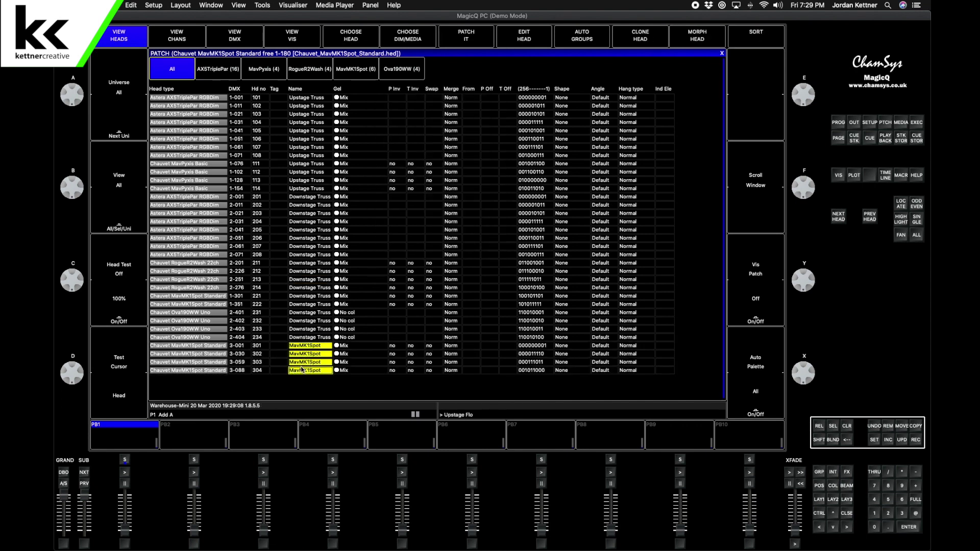
text(or)
key(Return)
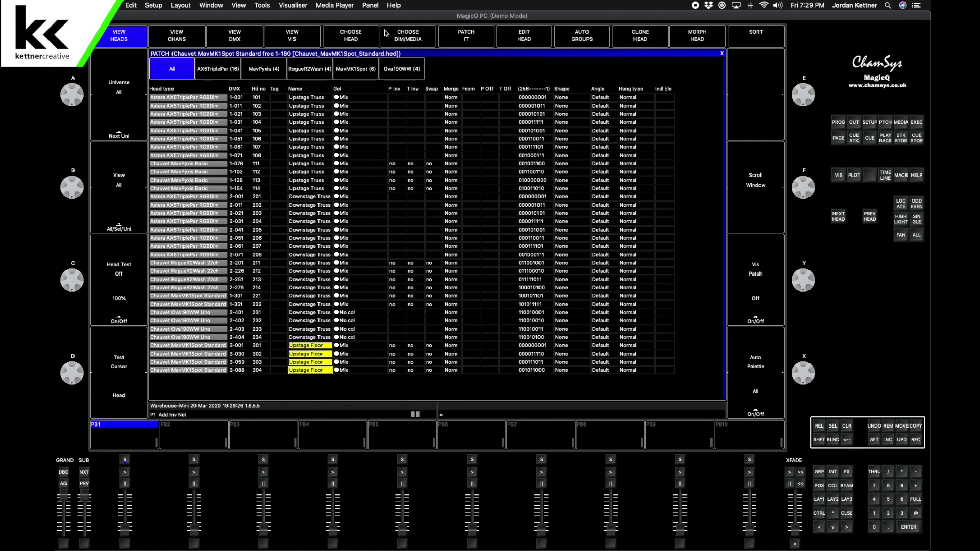
Patch two Chauvet MavMK1Spot Standard heads as 2@4-1*401, from address 1 on universe 4 with head numbers from 401
click(468, 37)
click(421, 219)
click(485, 220)
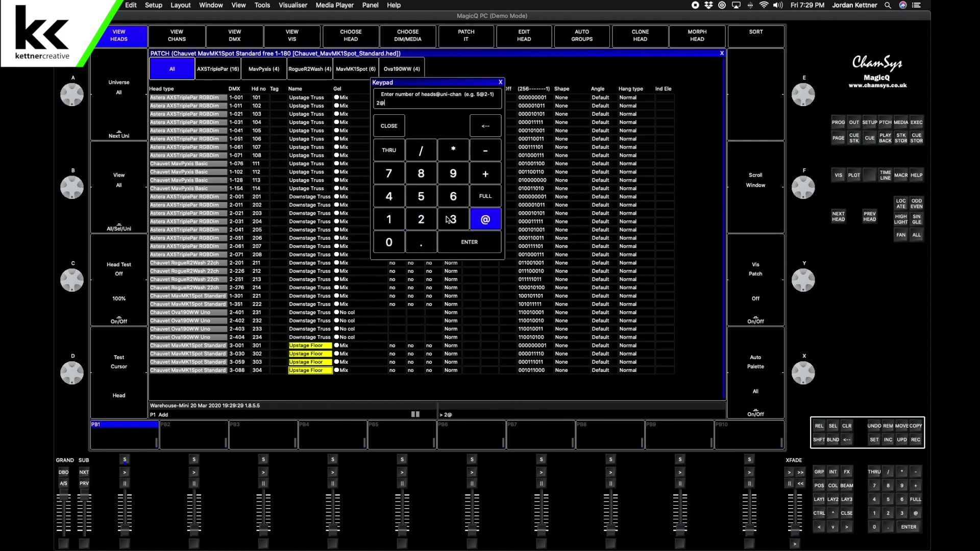
click(390, 197)
click(483, 153)
click(390, 220)
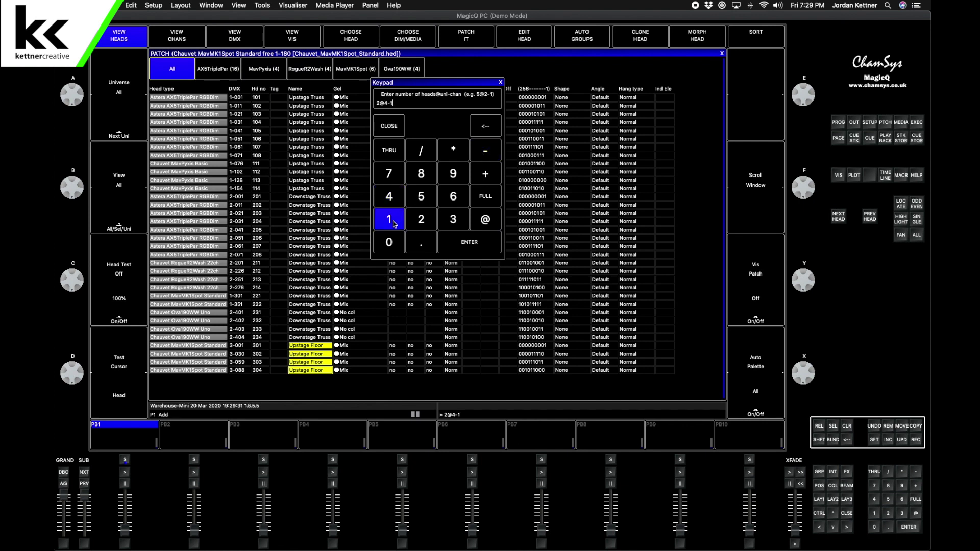
click(455, 152)
click(389, 197)
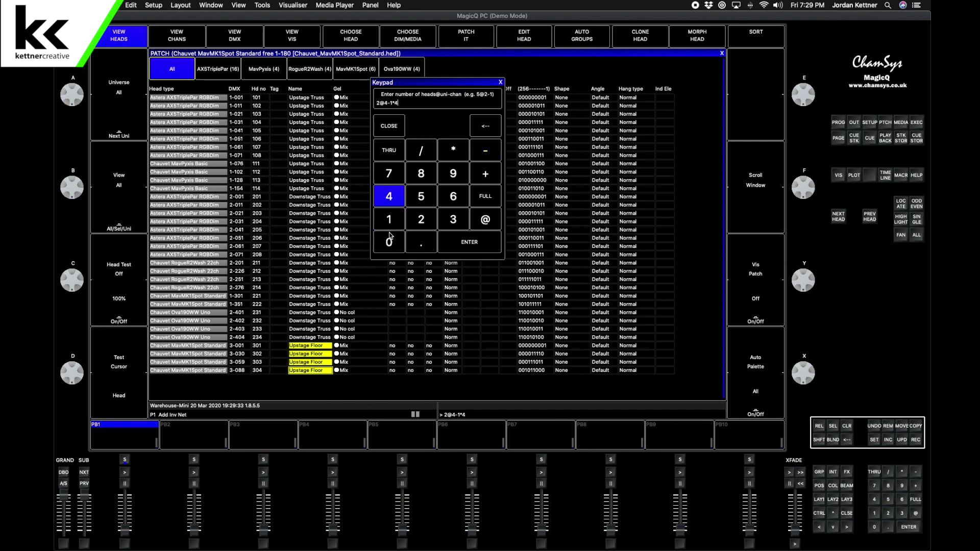
click(389, 220)
click(469, 242)
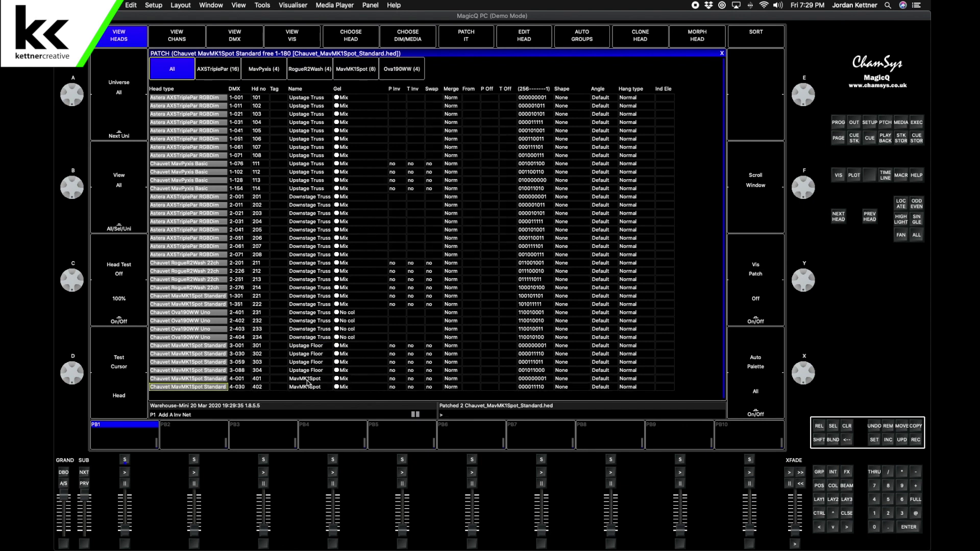
Try to rename the two MavMK1Spot heads on universe 4 to "Downstage Floor"
drag(307, 378, 305, 388)
text(stage Flor)
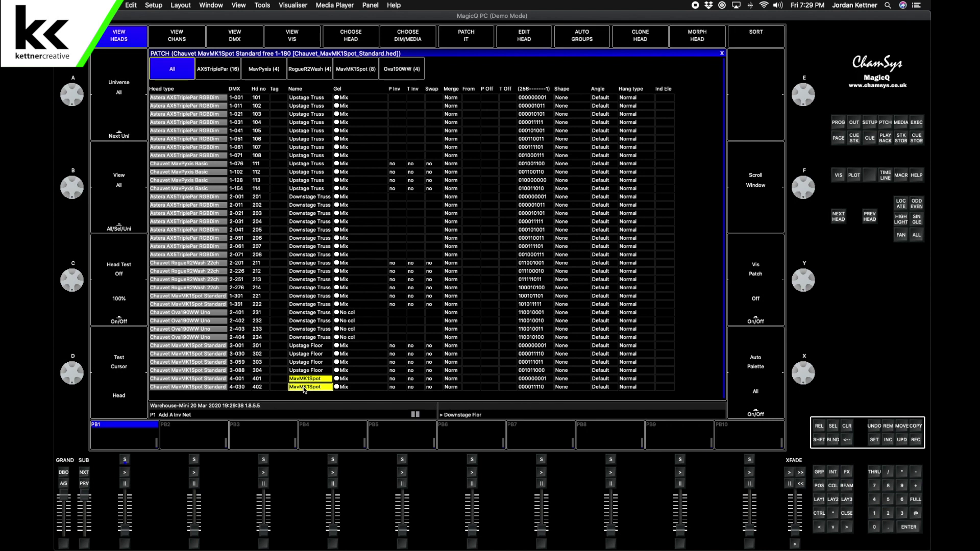
key(BackSpace)
text(or)
Open the head library and step its filter through Live, Film/Tv and User to All
click(357, 40)
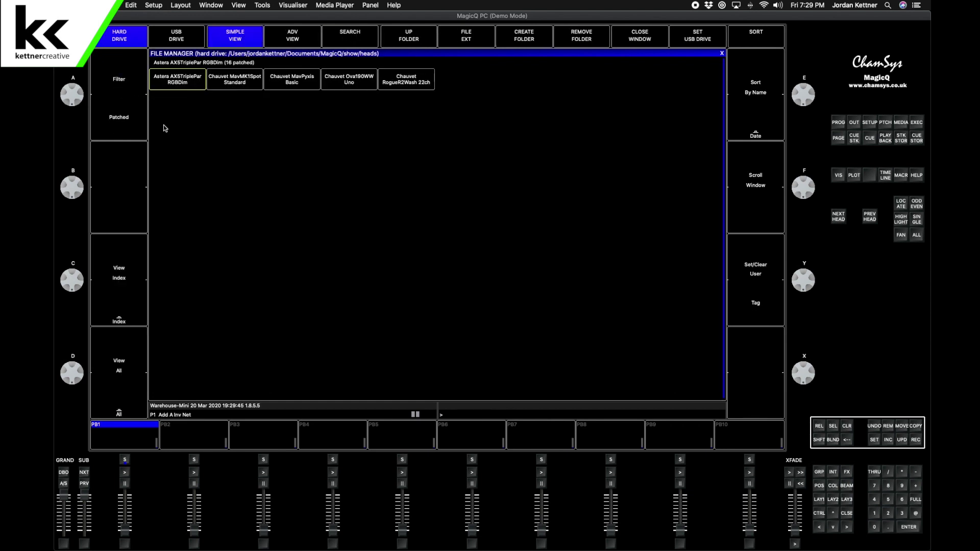
click(124, 114)
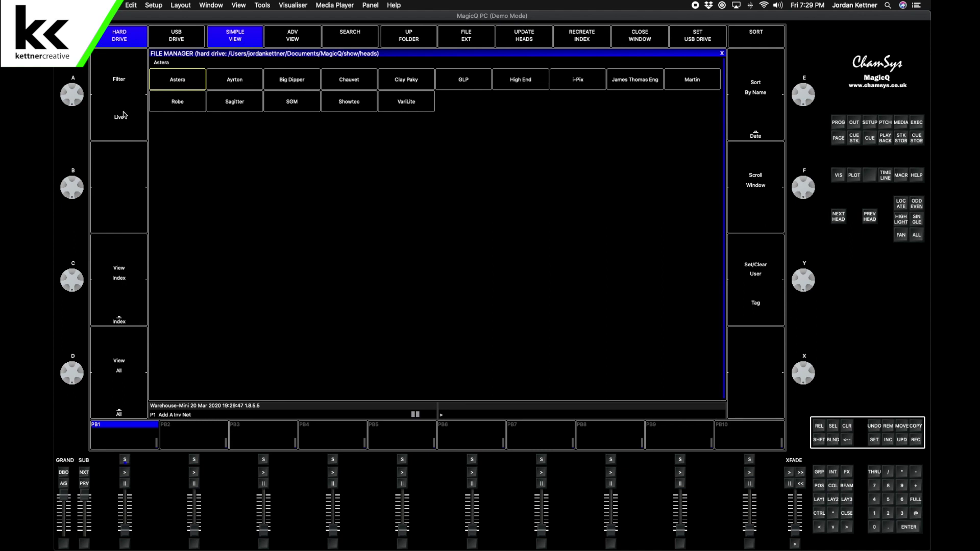
click(124, 113)
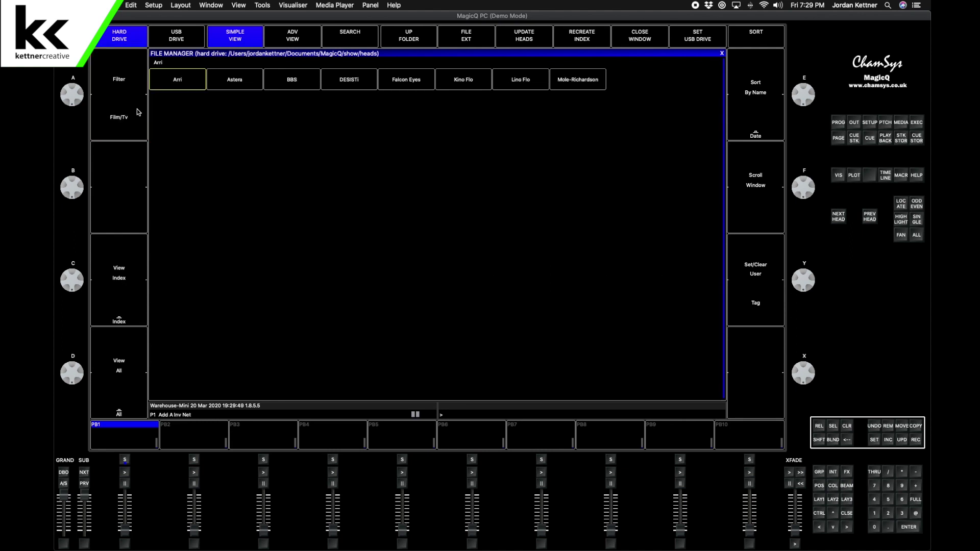
click(122, 102)
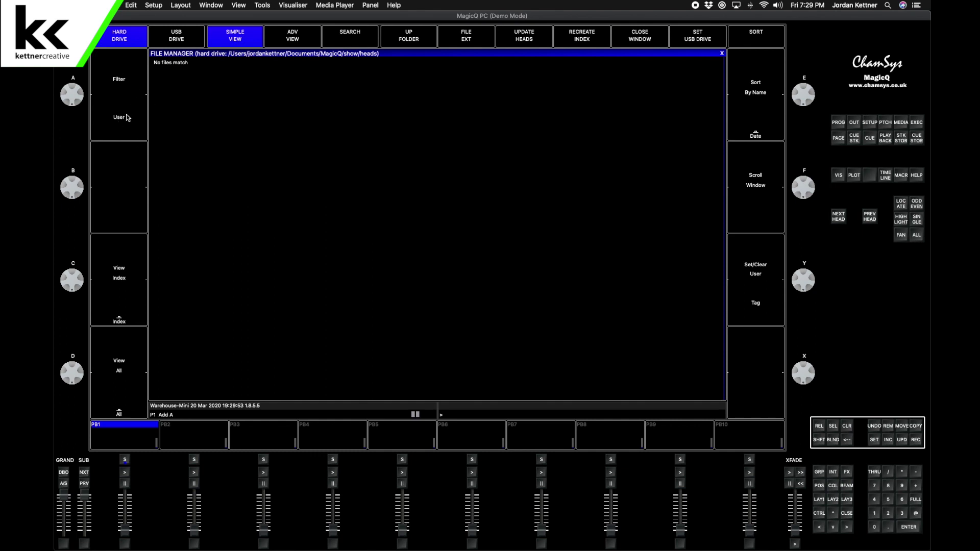
click(120, 82)
click(121, 81)
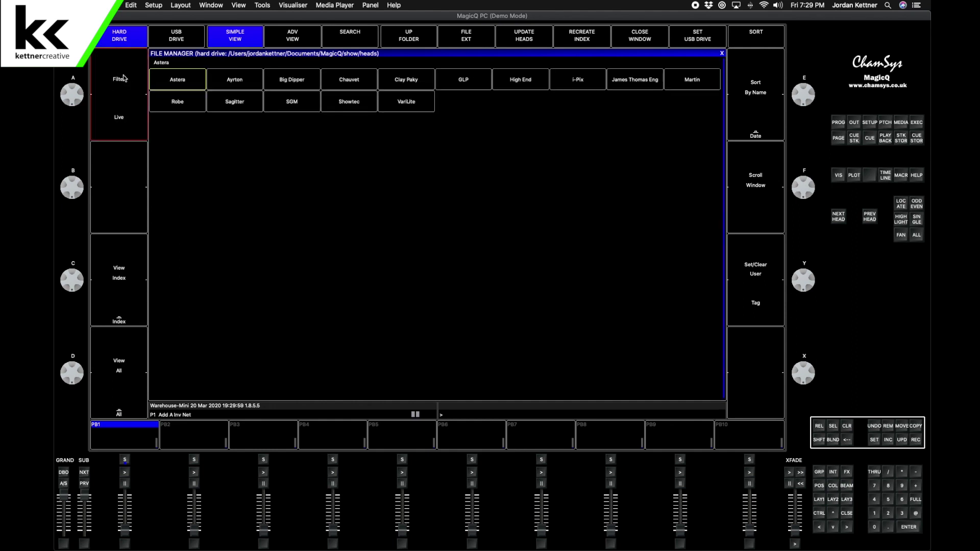
click(121, 80)
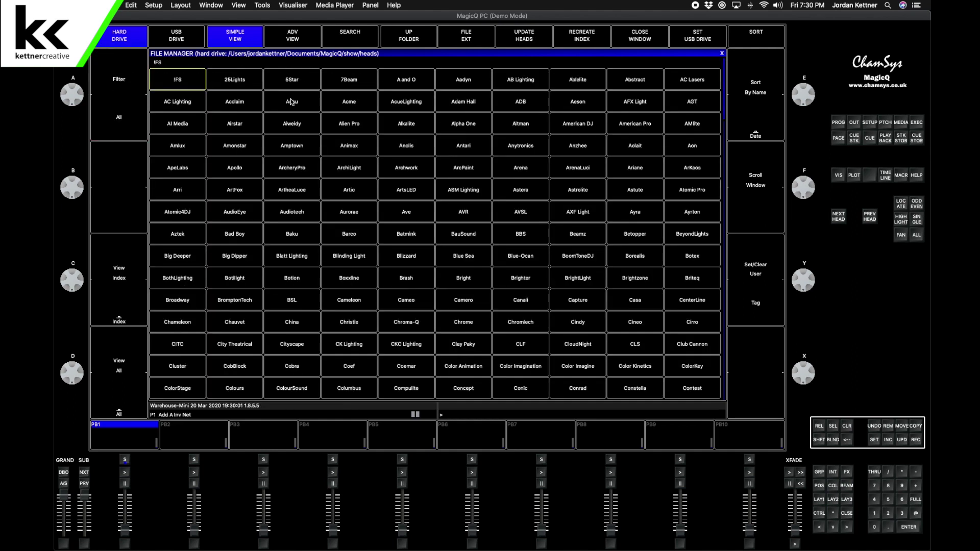
Find the Chauvet Amhaze Whisper in the full head library and tag it as a user head
text(chauvet)
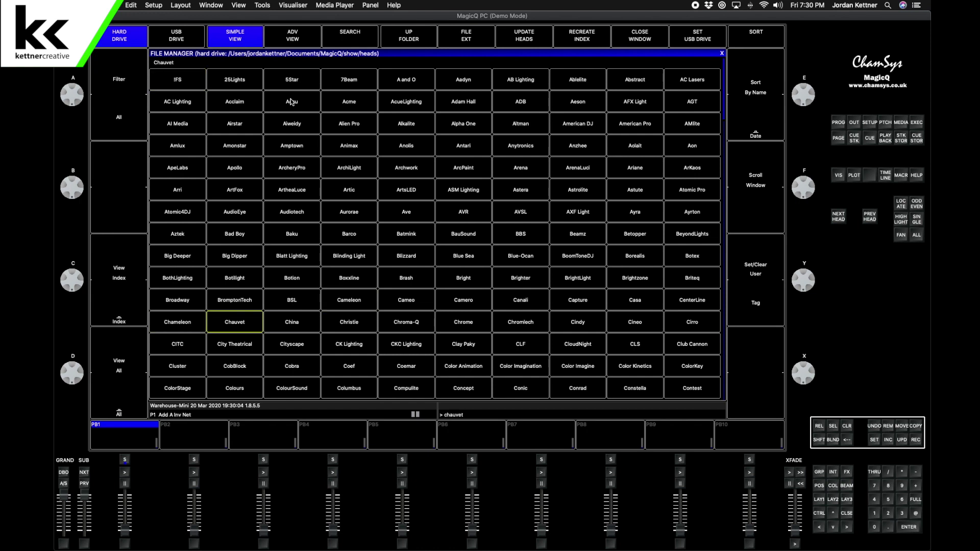
key(Return)
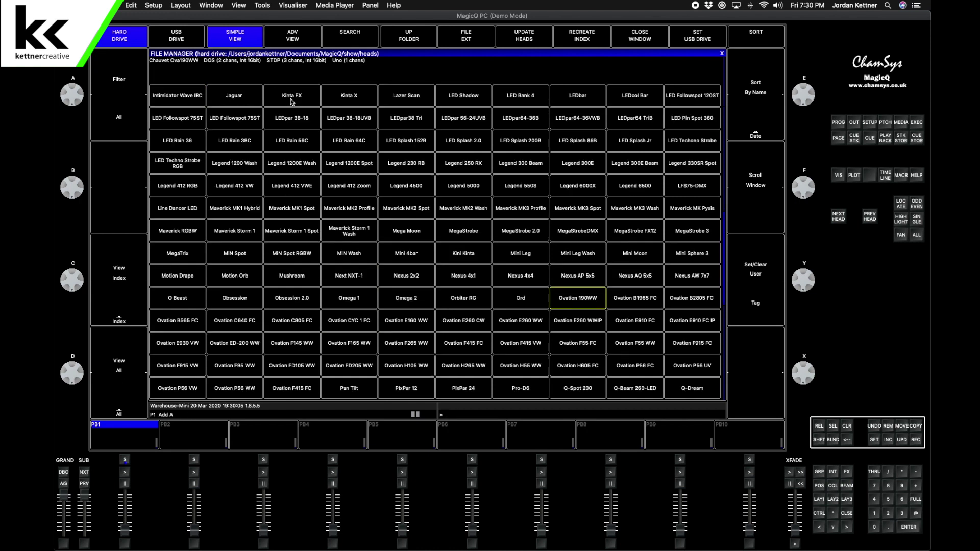
text(amhaze)
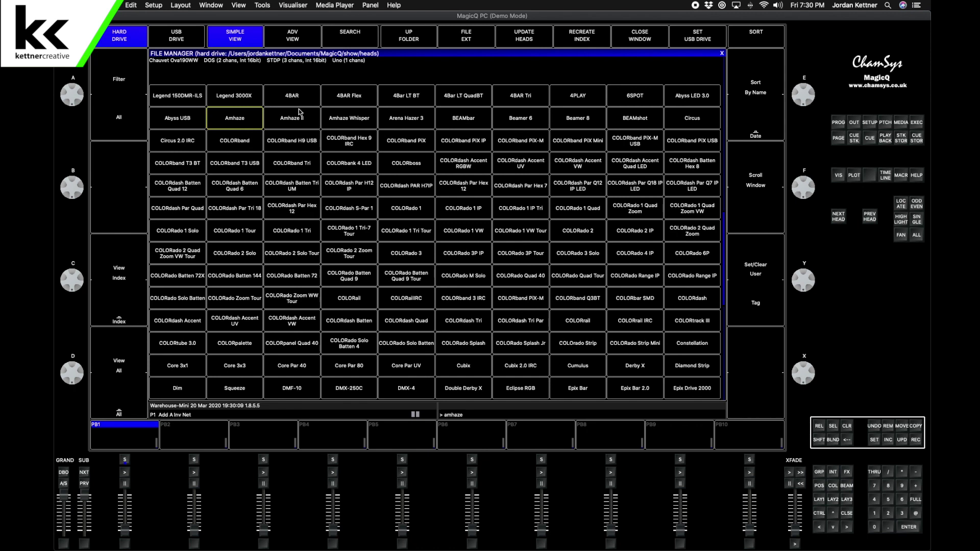
click(300, 113)
click(343, 119)
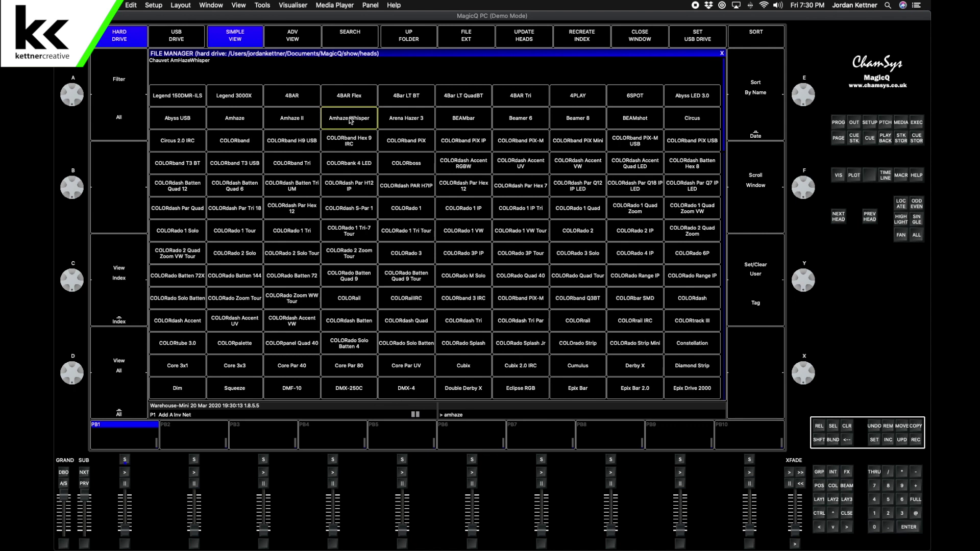
click(757, 293)
Filter the head library to User heads and choose the Chauvet Amhaze Whisper 2ch head
click(120, 85)
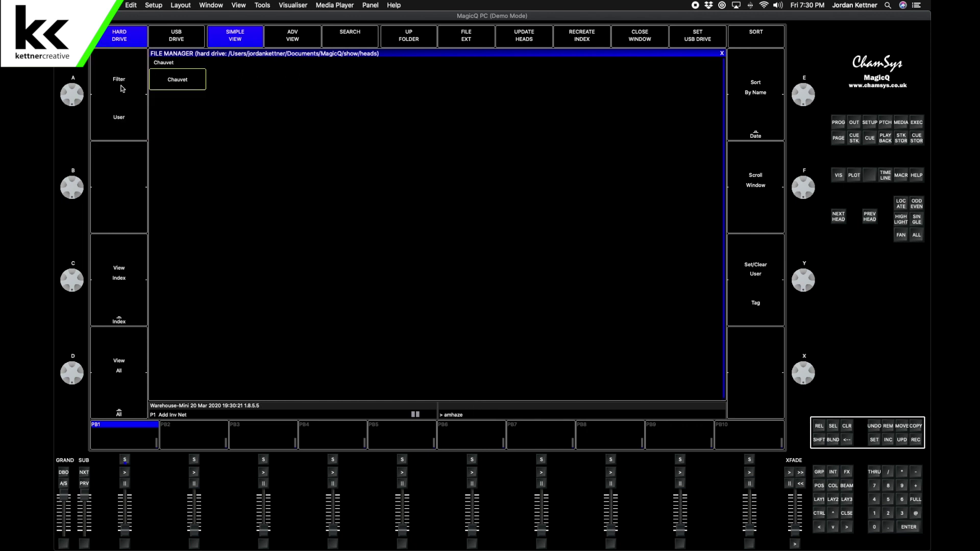
click(179, 84)
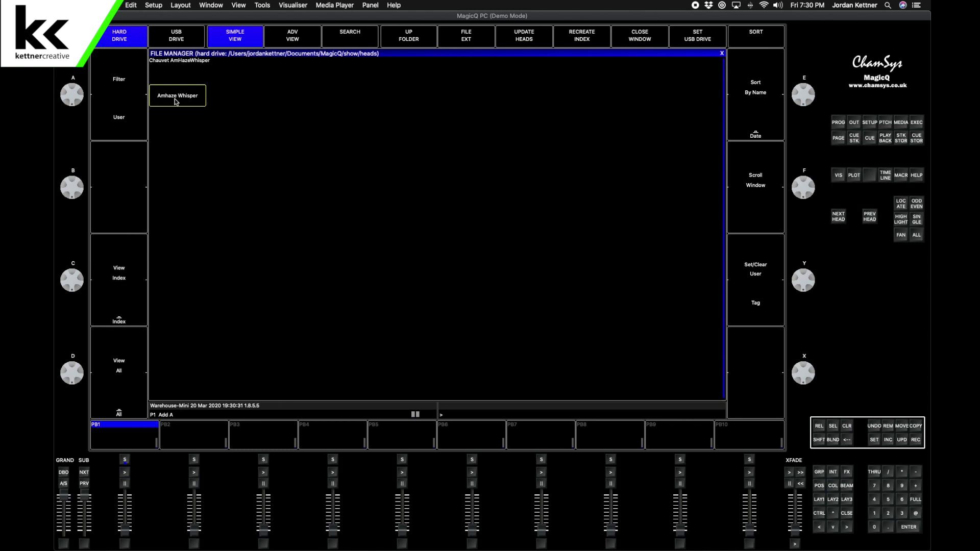
click(174, 98)
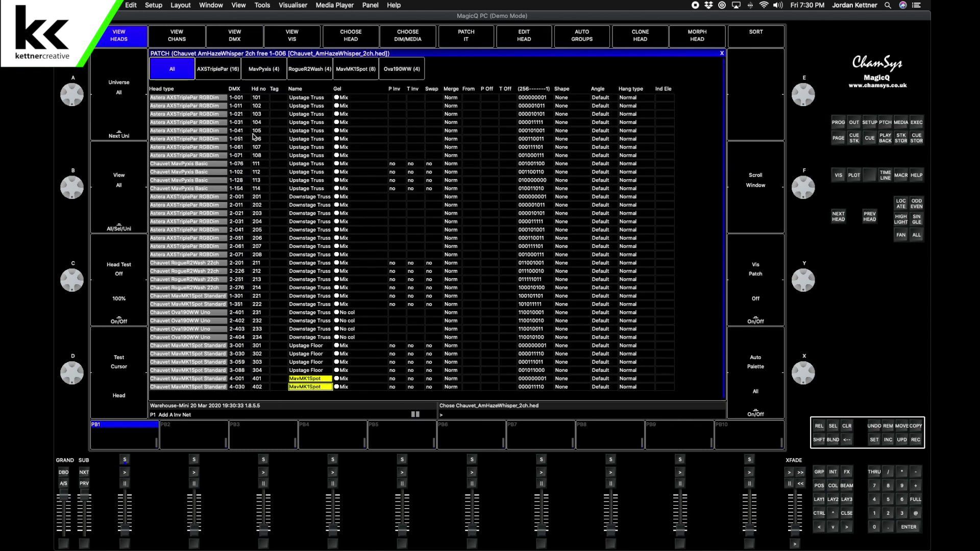
Patch one AmHazeWhisper head as 1@5-1*501, at address 1 on universe 5 with head number 501
click(449, 44)
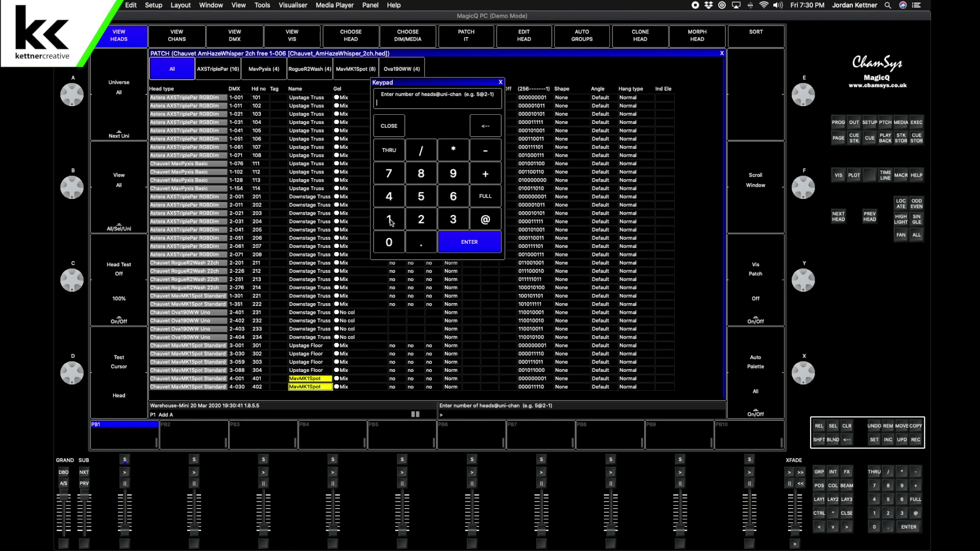
text(1@)
click(421, 196)
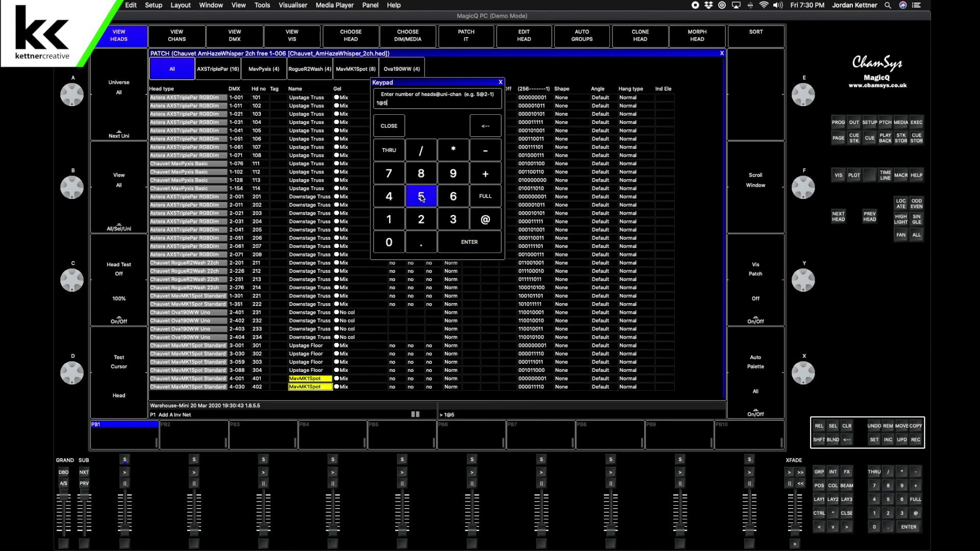
click(484, 152)
click(394, 221)
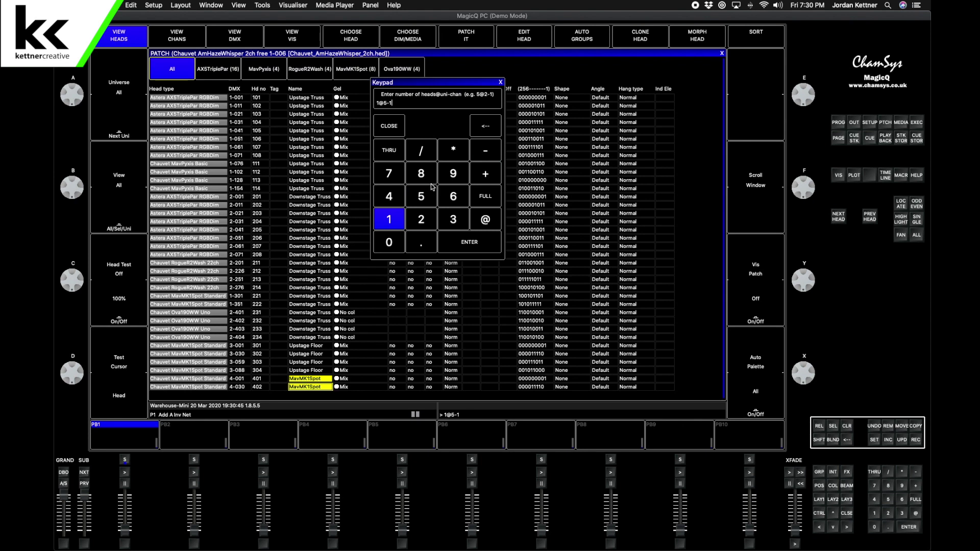
click(453, 151)
click(421, 196)
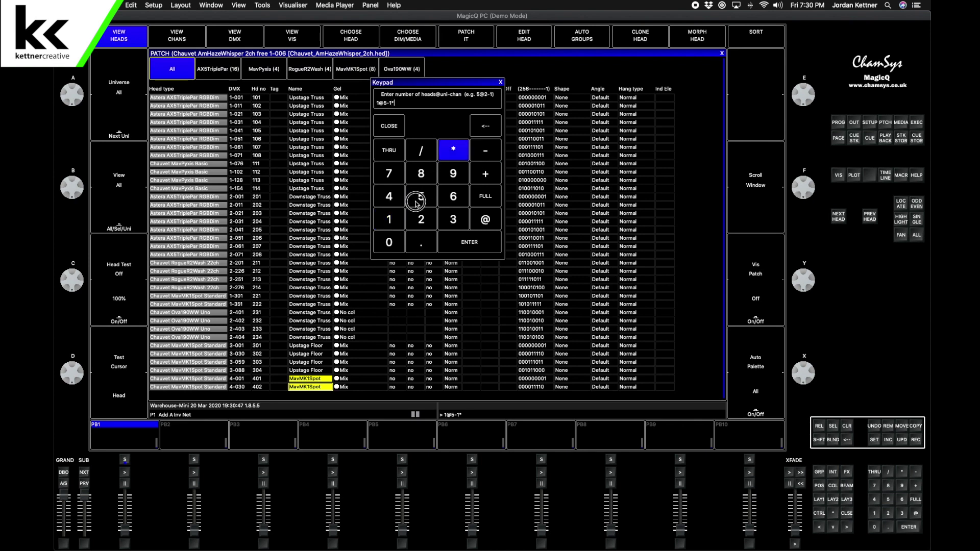
click(388, 242)
click(389, 220)
click(469, 242)
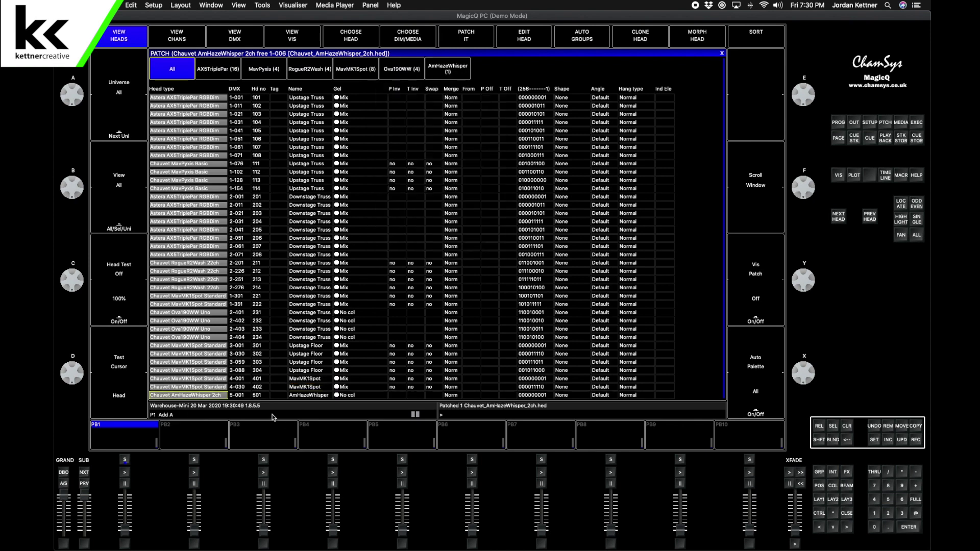
Rename the AmHazeWhisper head on universe 5 to "Haze"
click(302, 396)
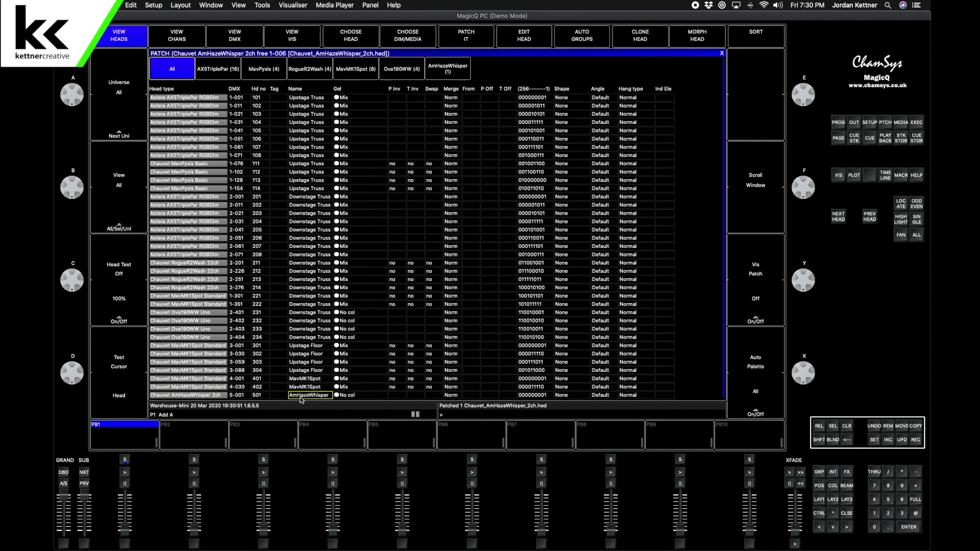
text(Haze)
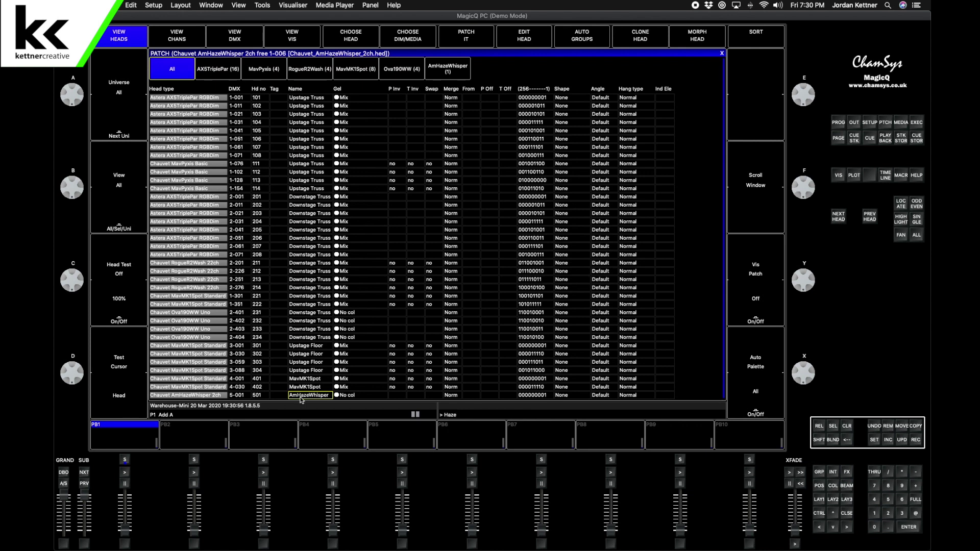
key(Return)
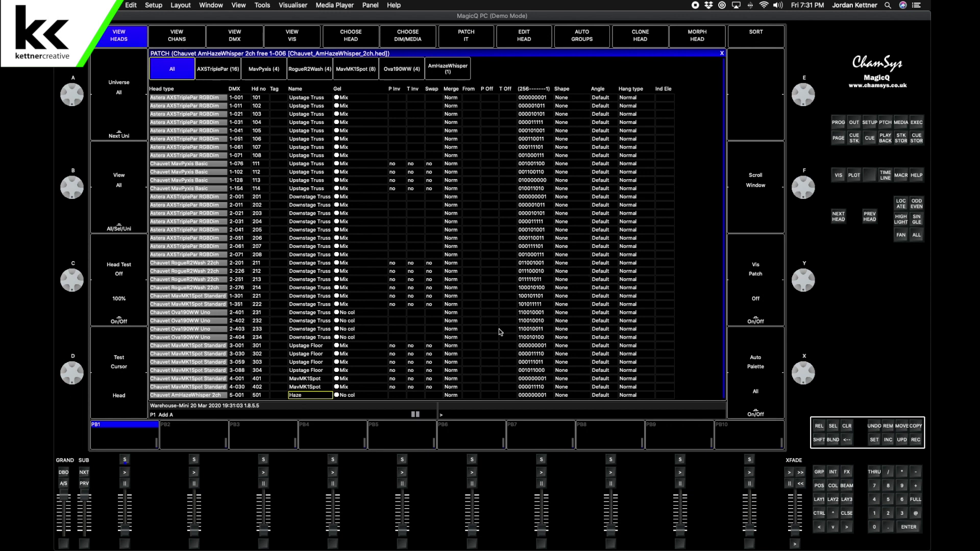
Look through the colour and beam palettes for the patched heads
click(819, 501)
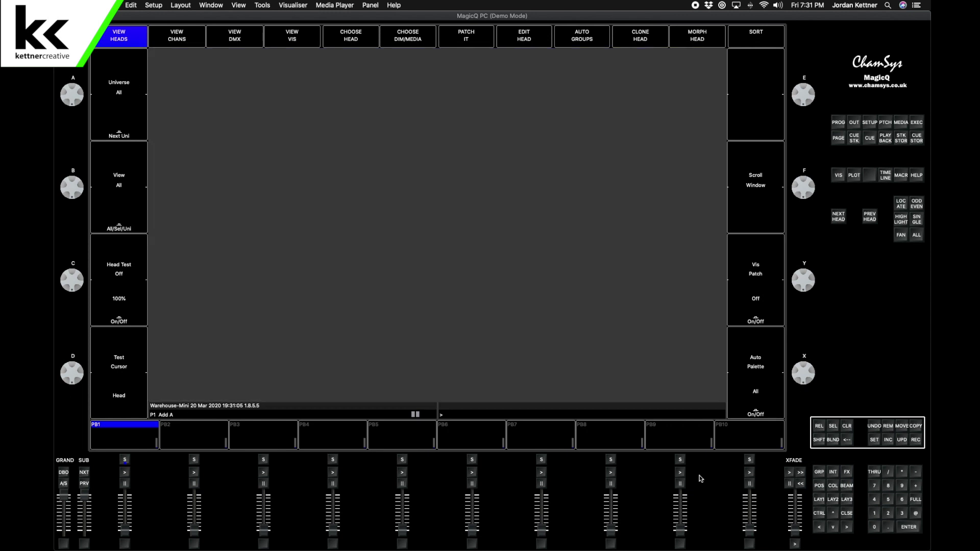
click(833, 485)
click(846, 486)
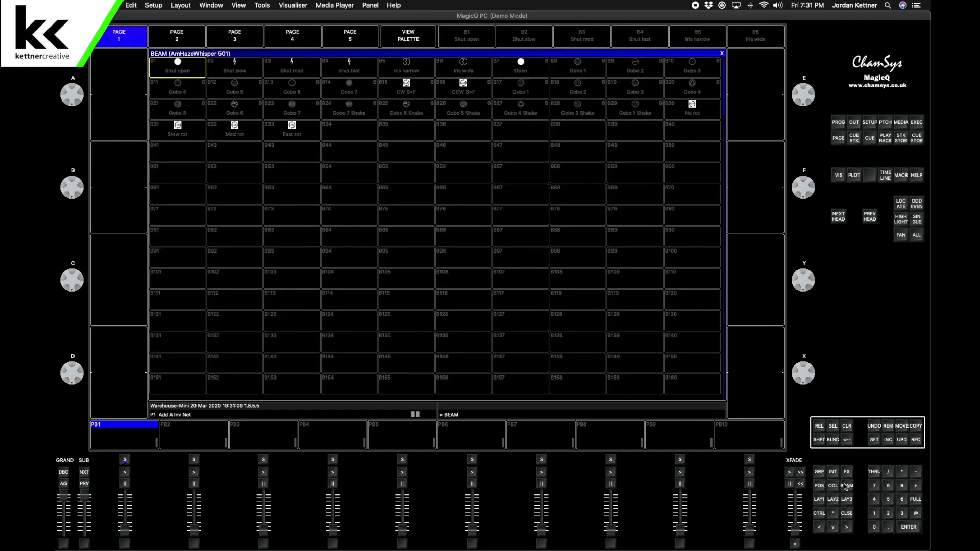
Open the head groups and select AX5TriplePar, RogueR2Wash, MavMK1Spot, Ova190WW and AmHazeWhisper in turn to check them
click(819, 472)
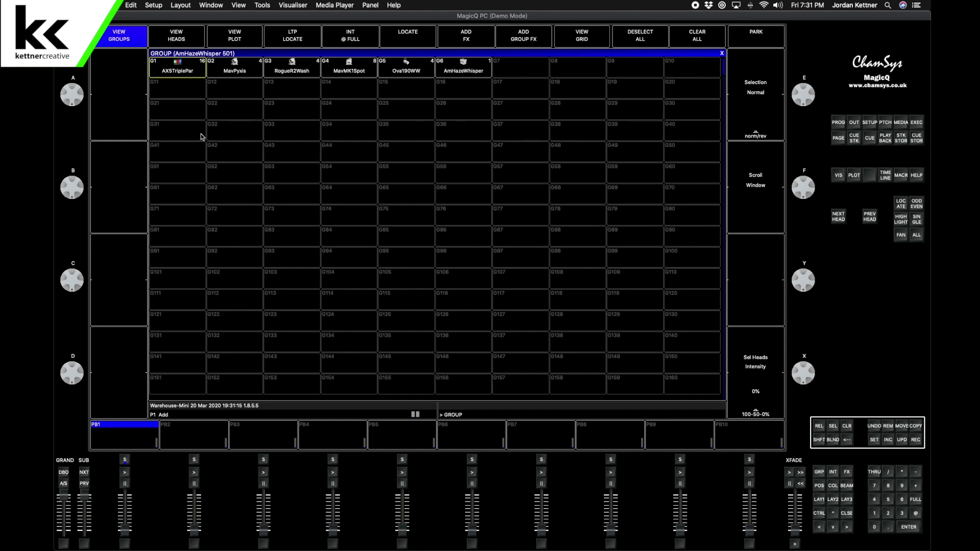
click(184, 73)
click(291, 69)
click(349, 69)
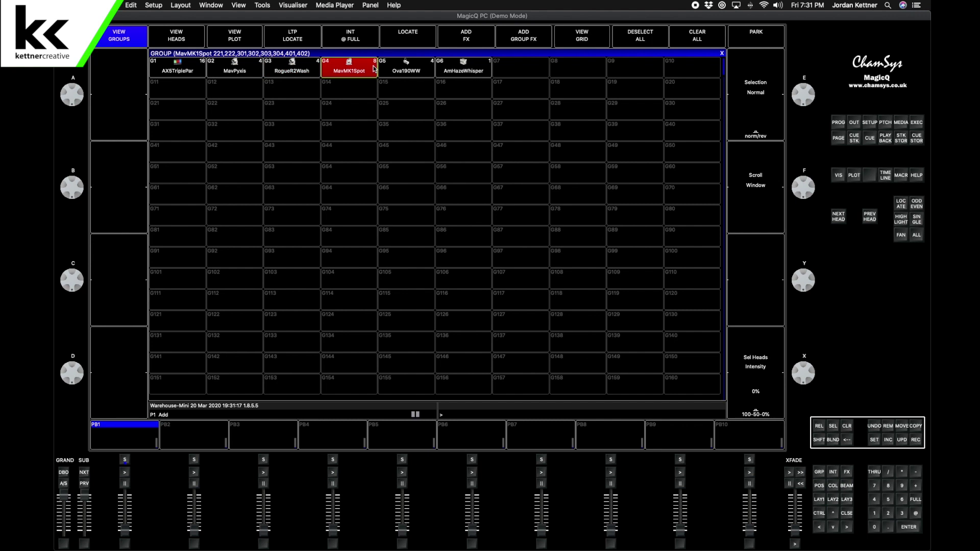
click(406, 69)
click(462, 72)
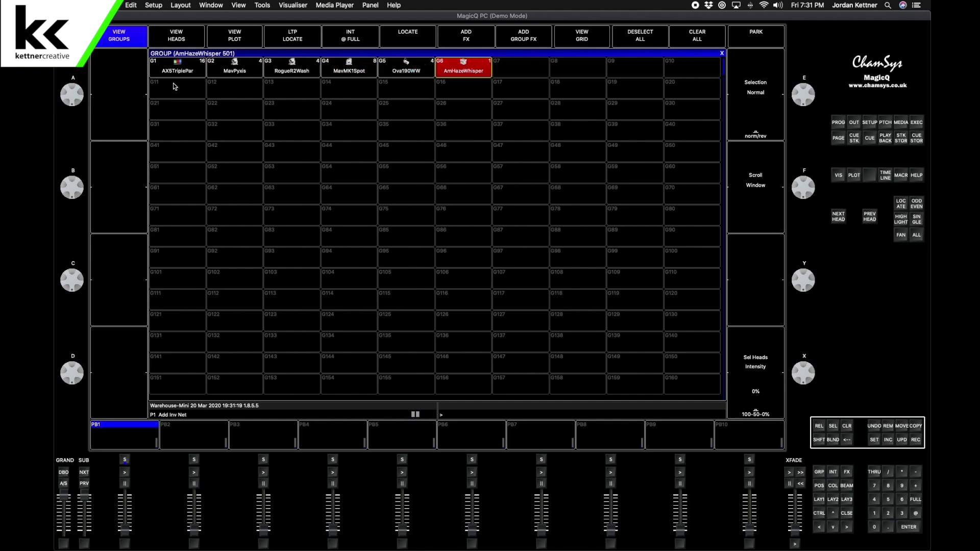
Return to the patch's visualiser view and clear the programmer's head selection
click(885, 124)
click(292, 36)
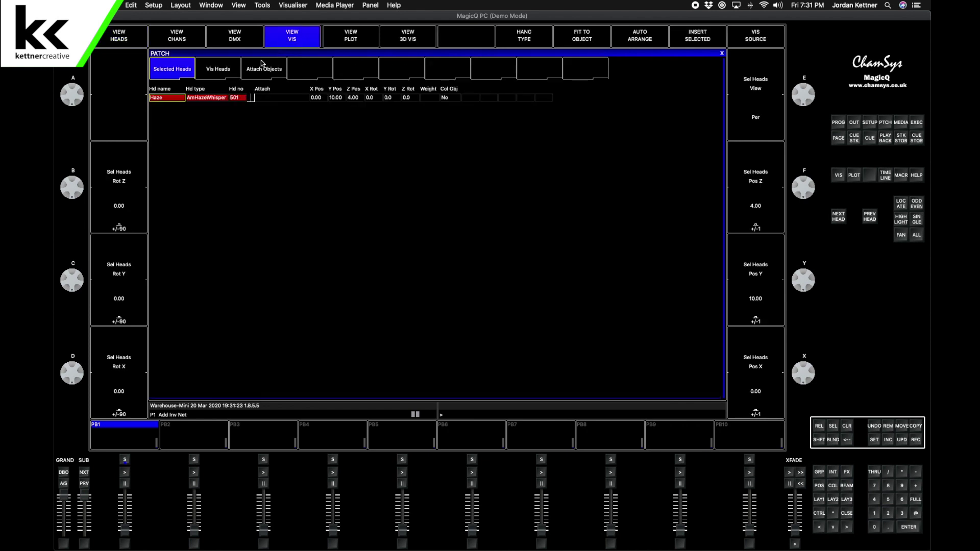
click(848, 428)
Show the Visualiser window and inspect the patched heads' layout in the 3D room from an angle
click(293, 5)
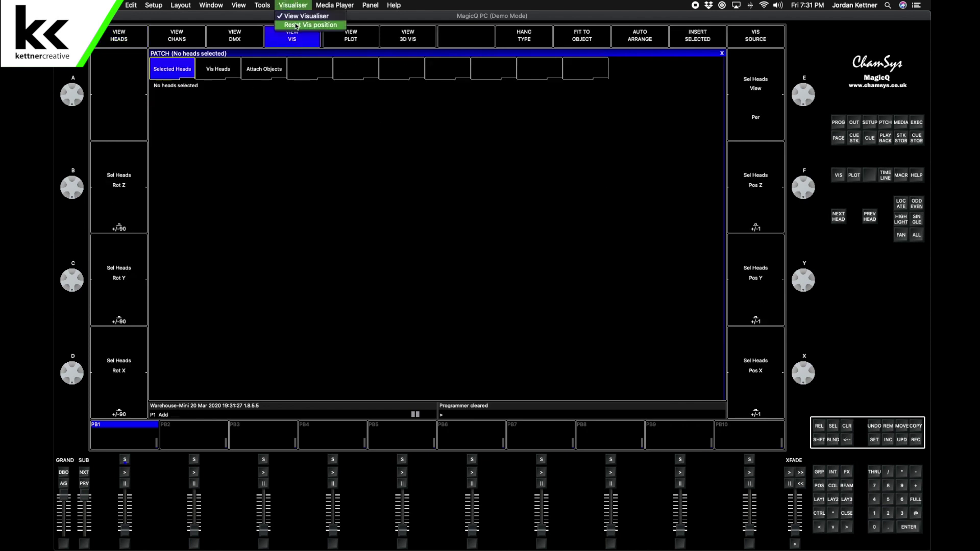
click(296, 19)
click(293, 5)
click(296, 16)
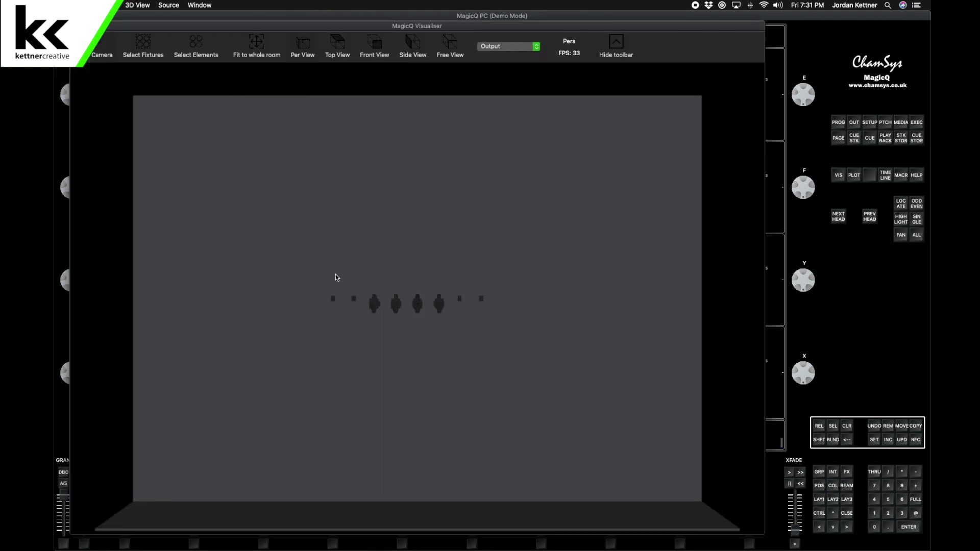
drag(365, 298, 518, 462)
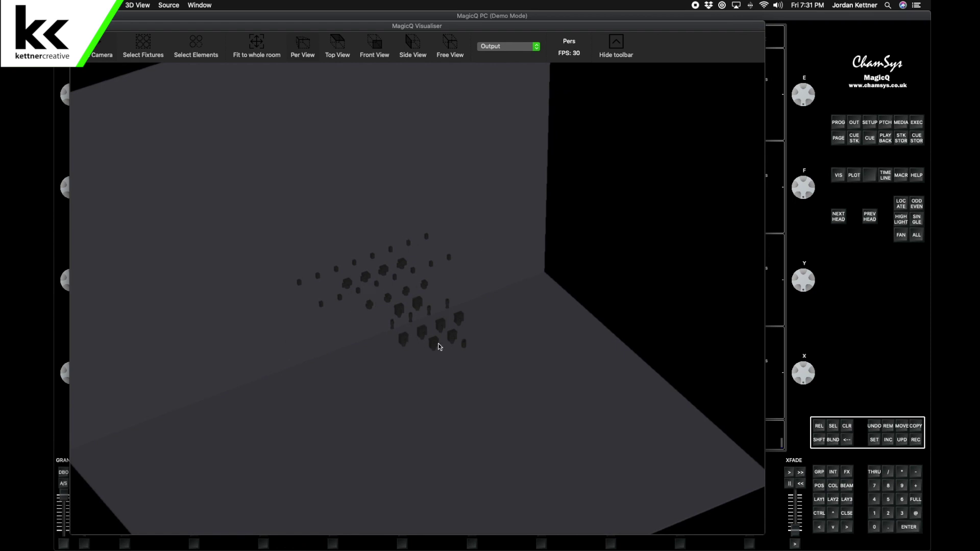
Examine the patched heads' arrangement in the 3D room from both sides and from the front
drag(460, 394, 213, 242)
drag(441, 299, 335, 383)
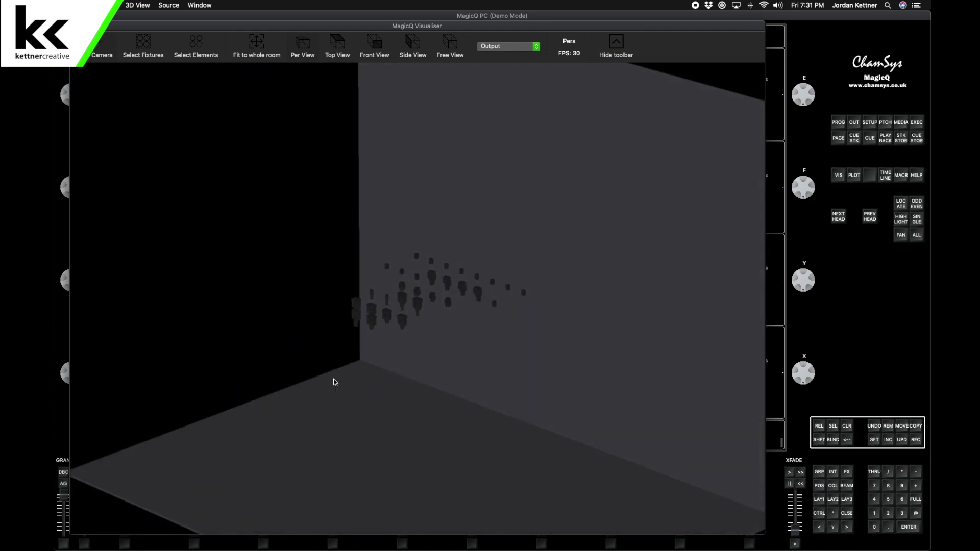
drag(323, 296, 549, 398)
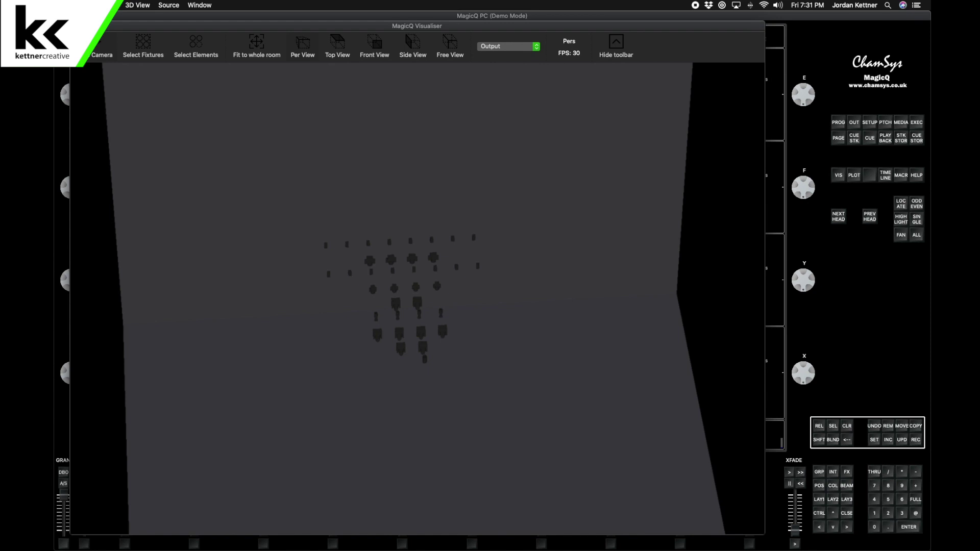
Return from the Visualiser to the console's setup and save the show as august-v1
click(901, 117)
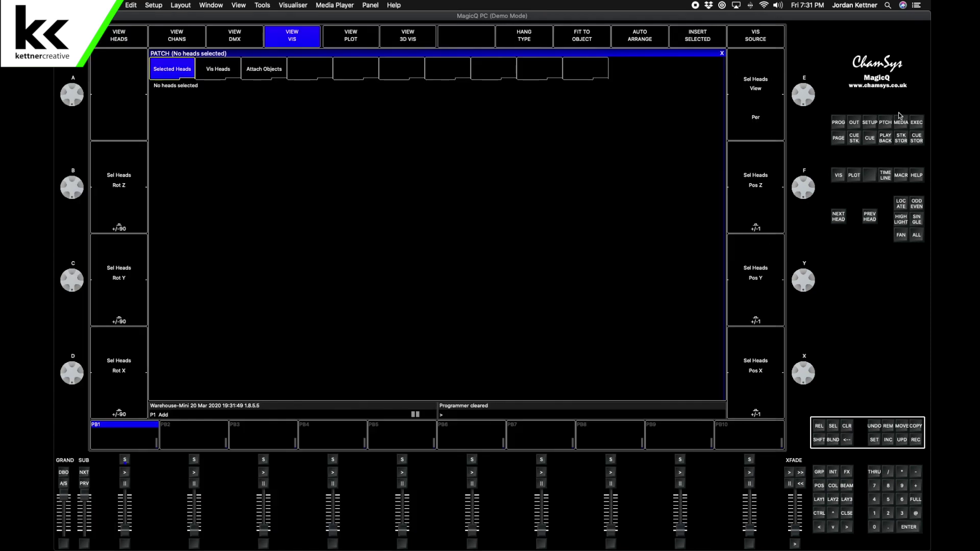
click(870, 123)
click(344, 40)
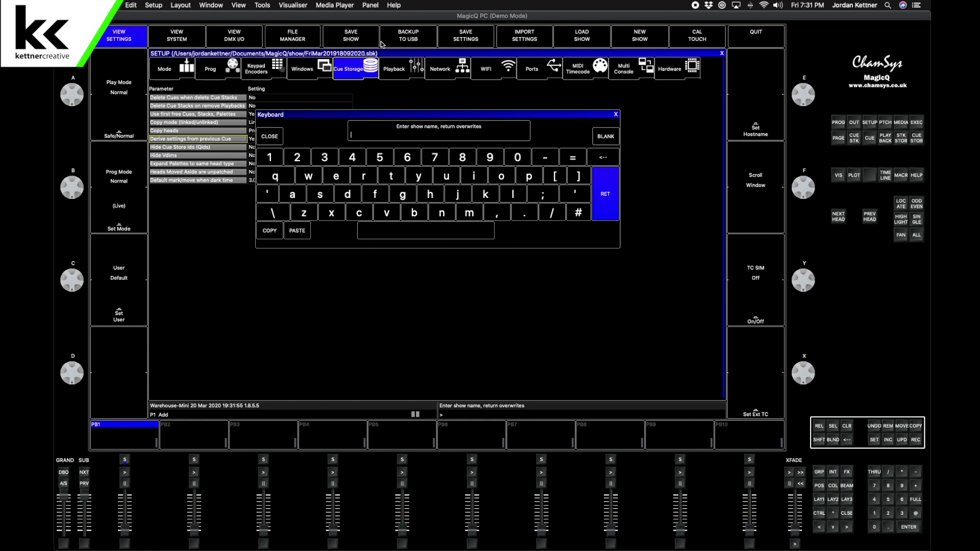
text(august)
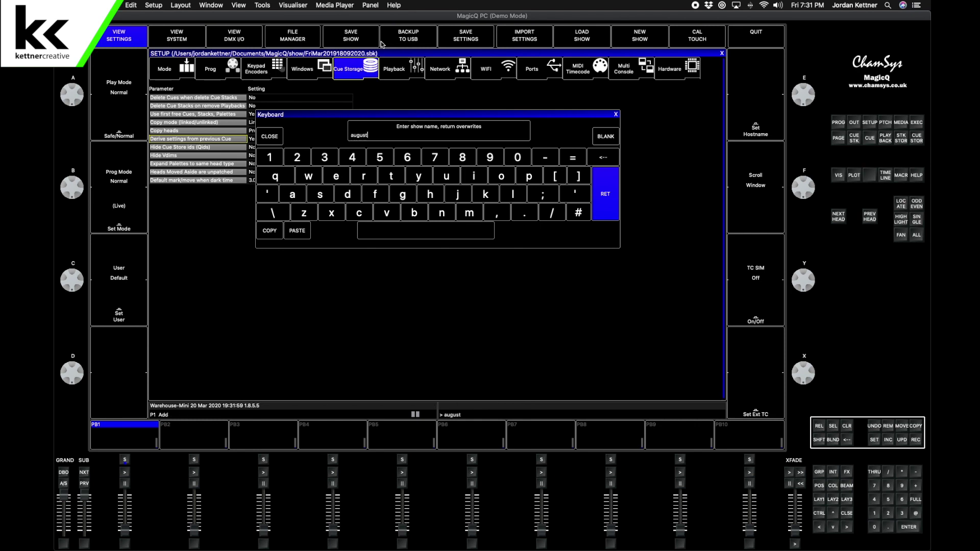
text(-)
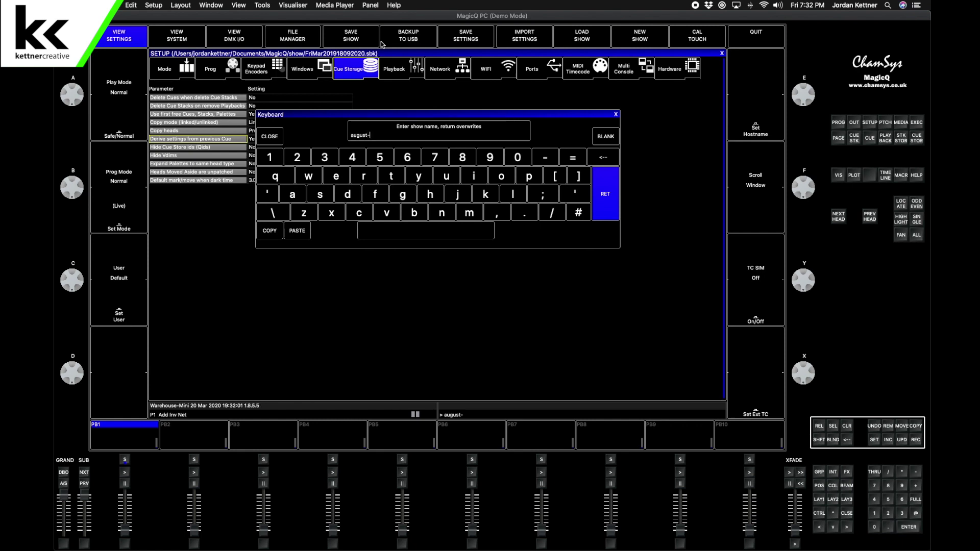
text(v1)
key(Return)
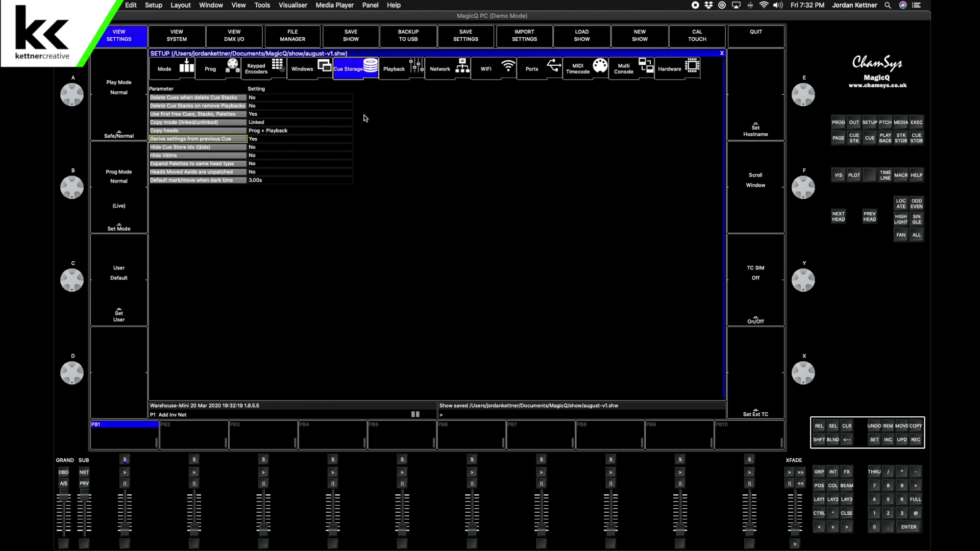
Open the USB backup prompt and cancel it, and save the show again by overwriting the august-v1 file
click(409, 37)
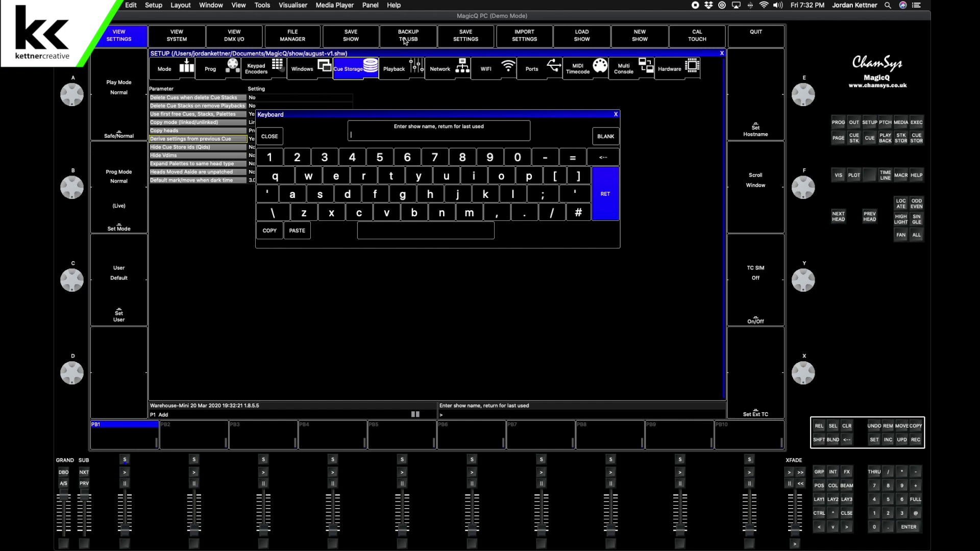
click(616, 115)
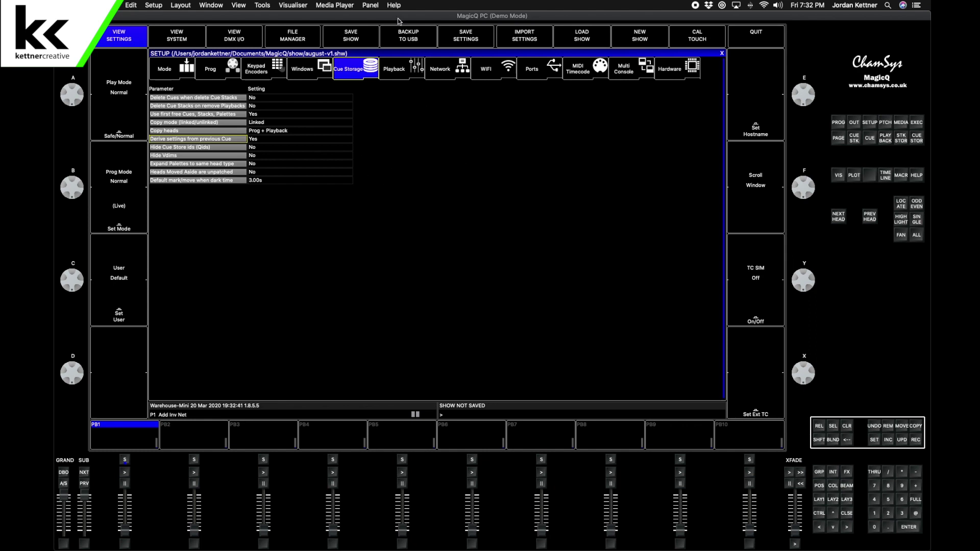
click(350, 45)
key(Return)
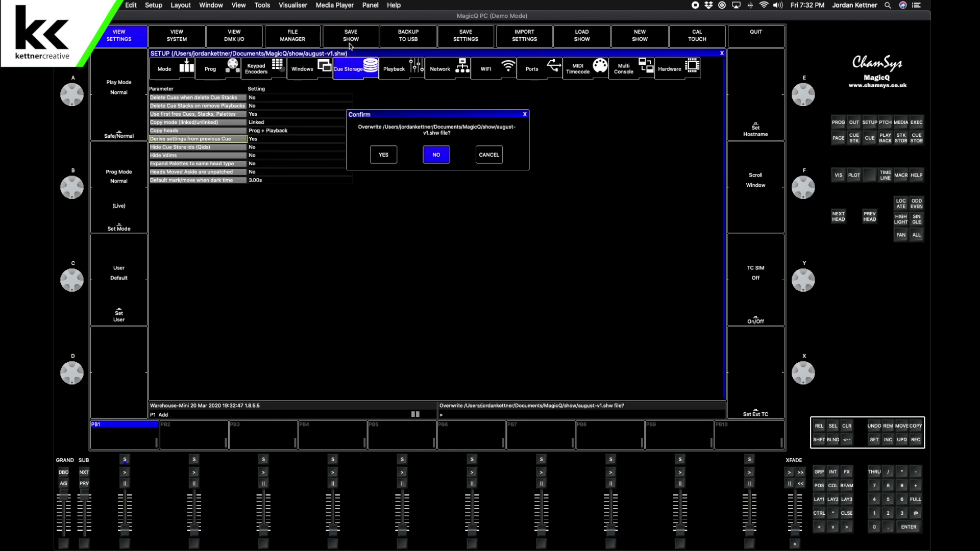
click(384, 155)
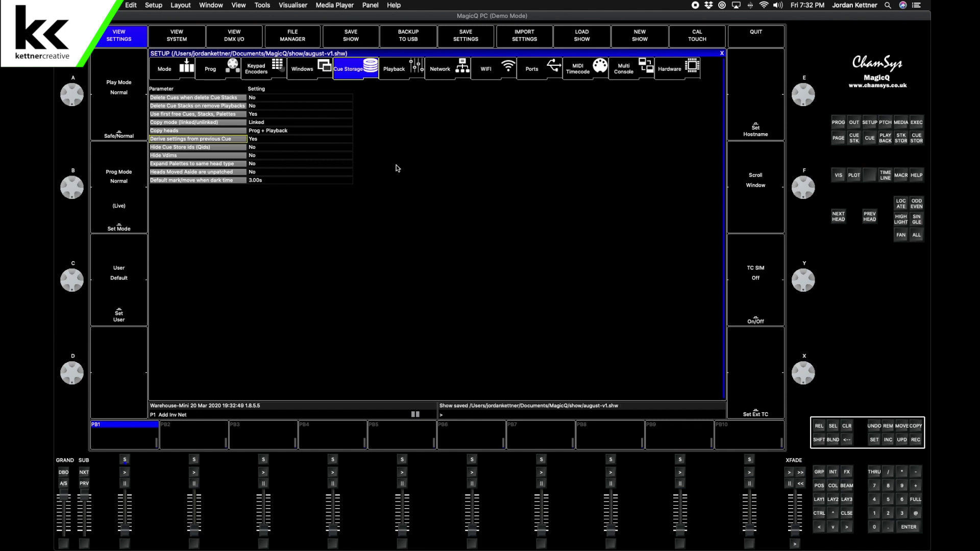